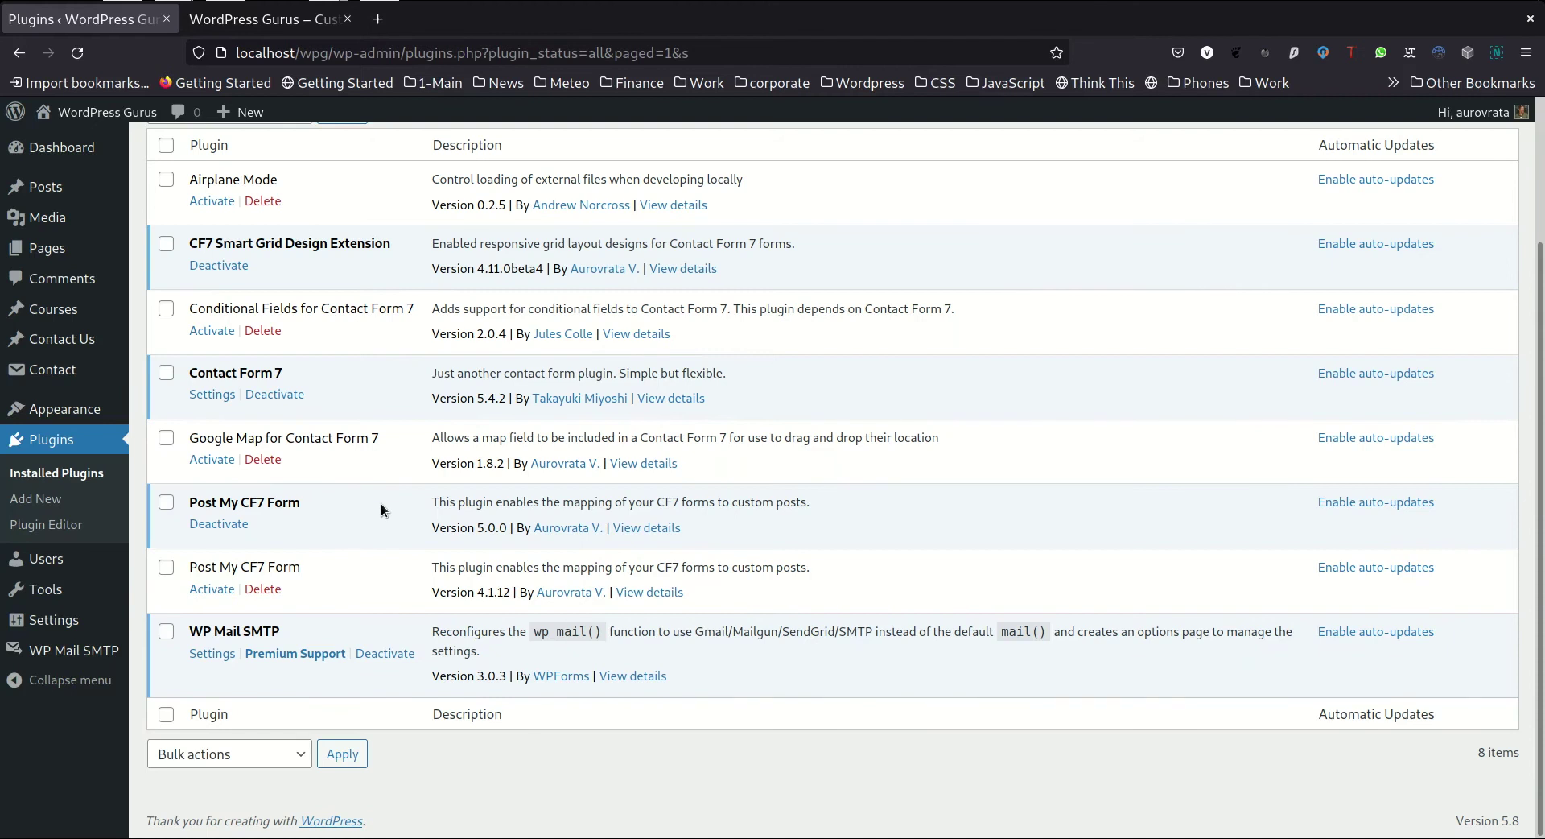
- Open the 'Form to Post' form from Contact > Contact Forms
scroll(385, 512, "up", 3)
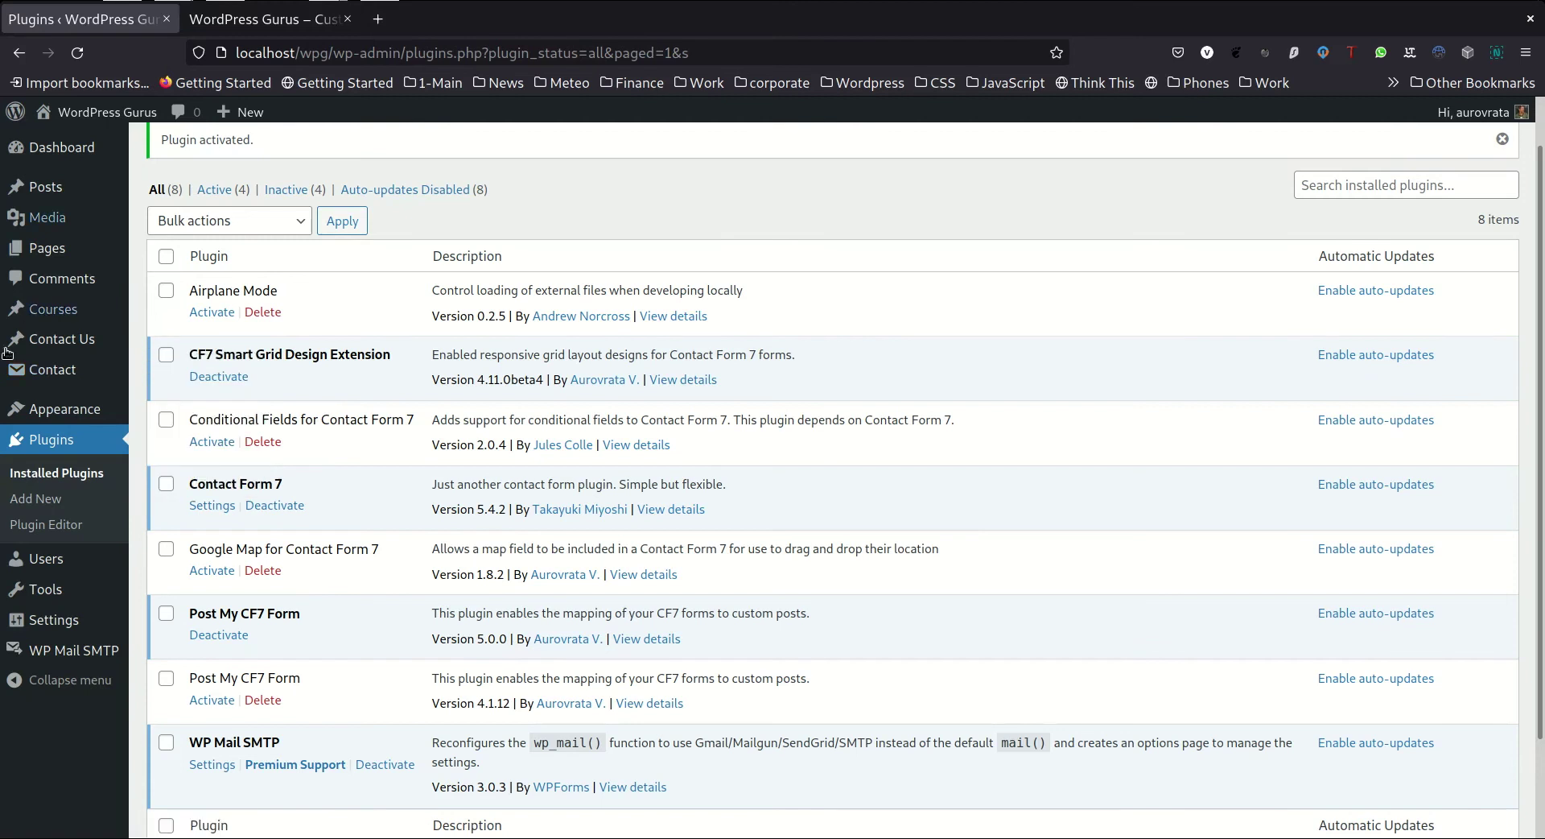
left_click(65, 375)
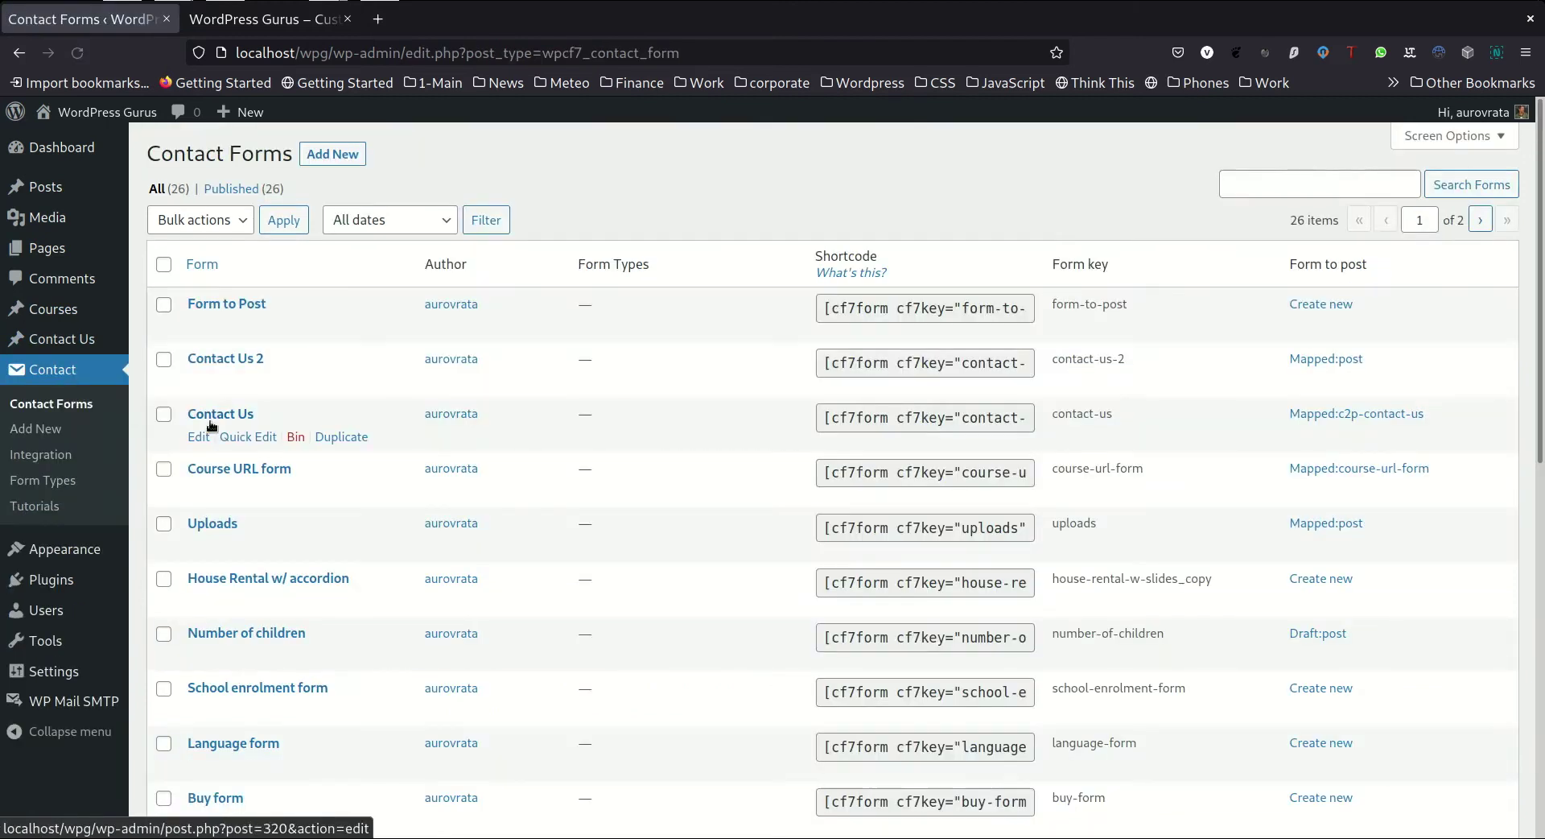
mouse_move(358, 364)
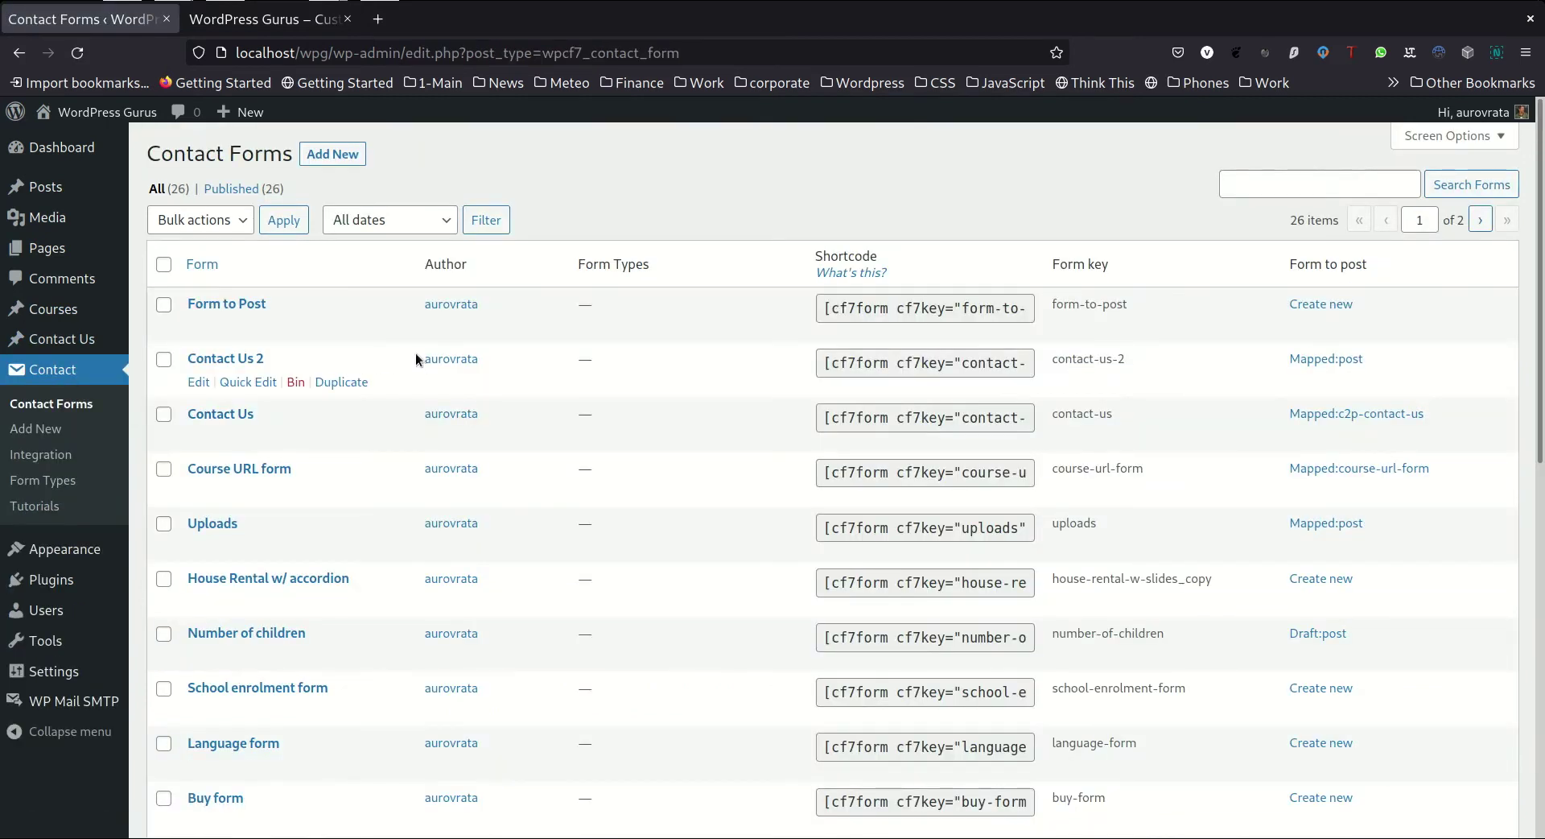
left_click(249, 307)
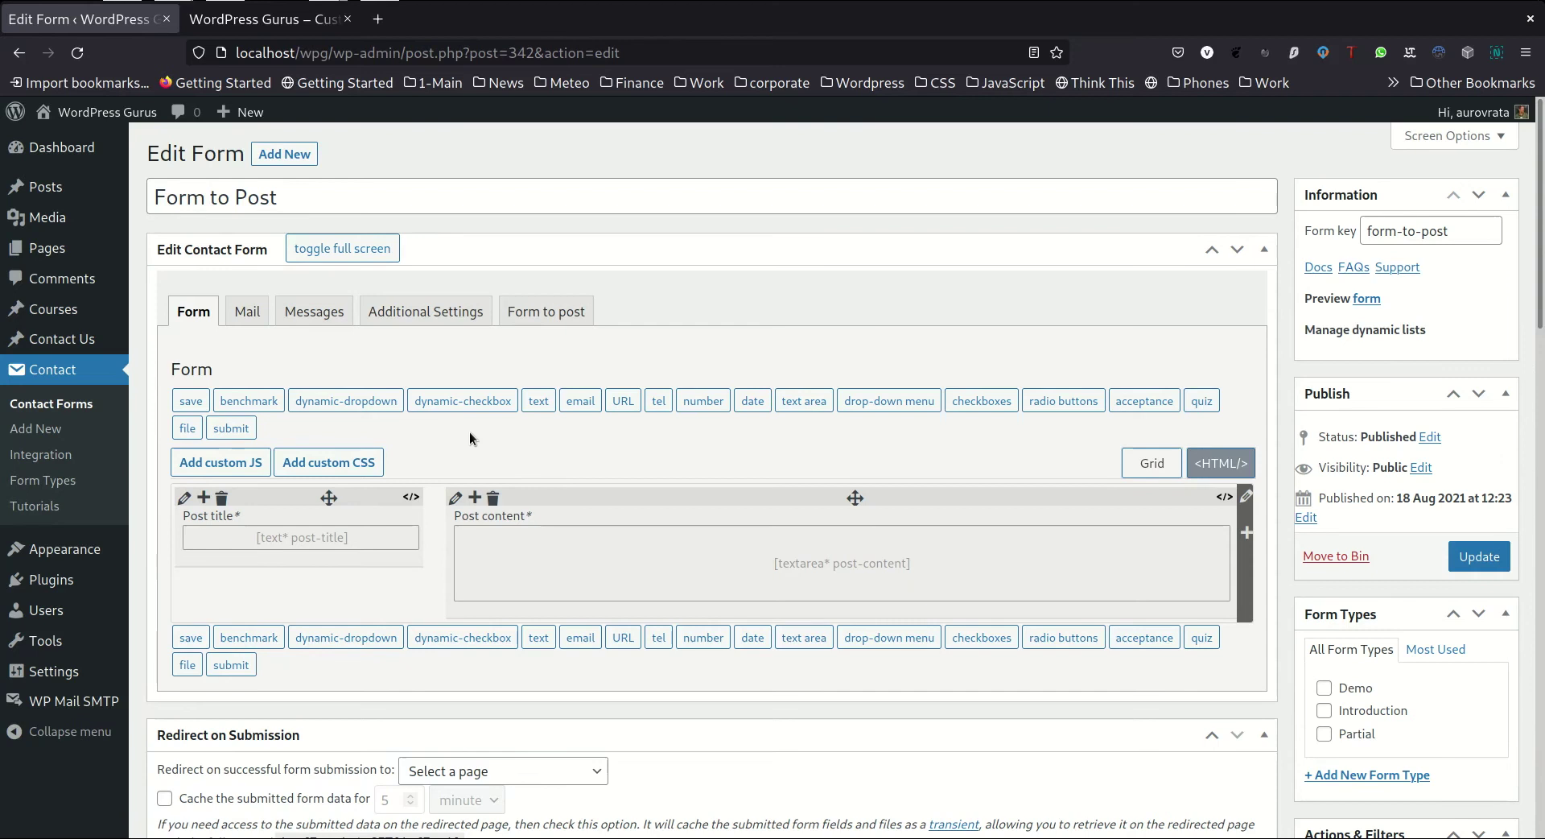
- Open All Posts in a new tab, view it, then return to the form editor
scroll(470, 439, "down", 3)
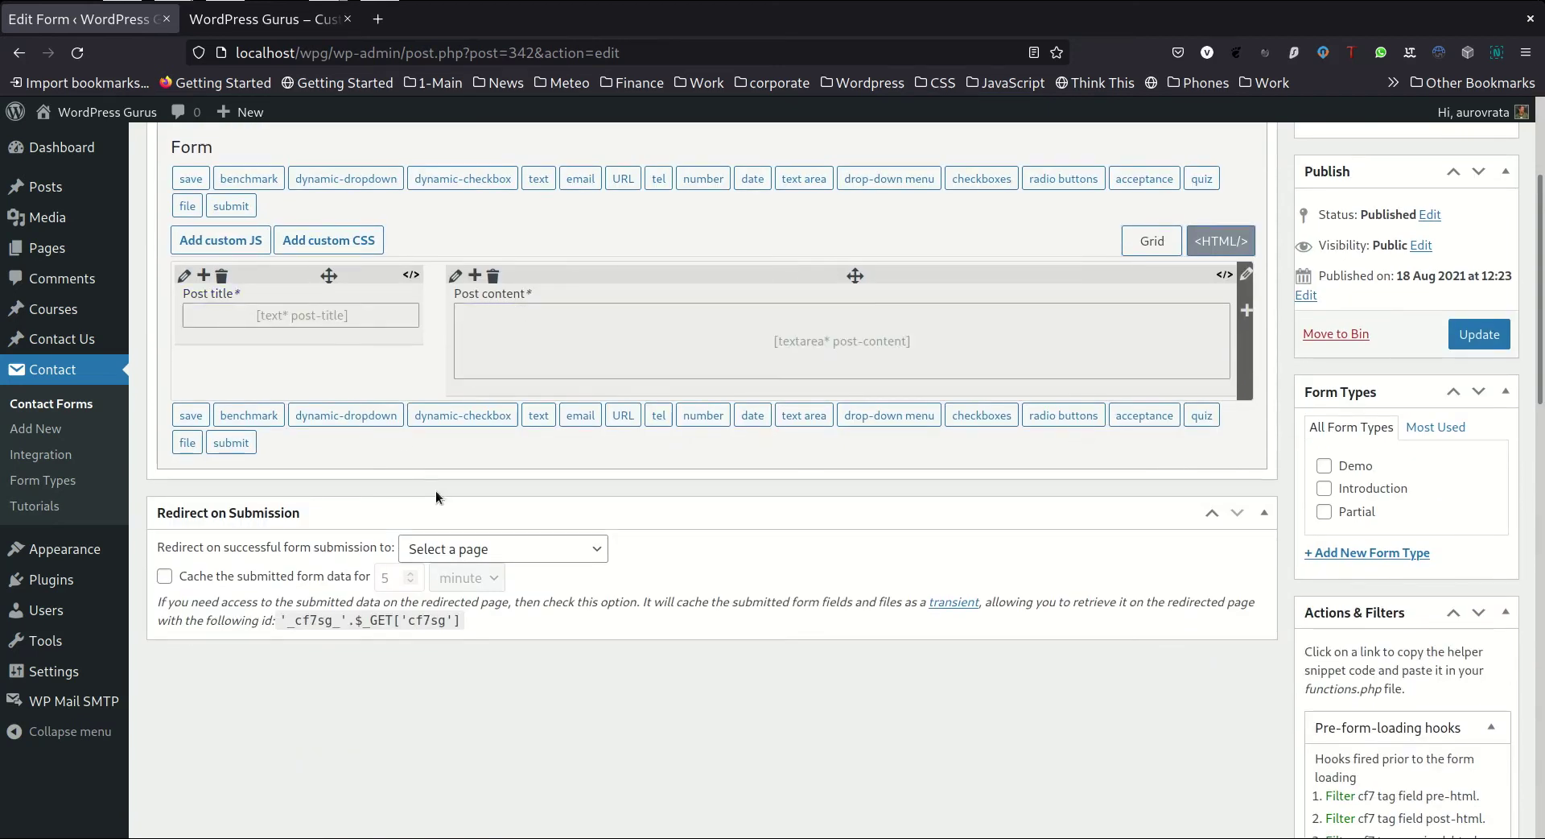
scroll(434, 491, "up", 2)
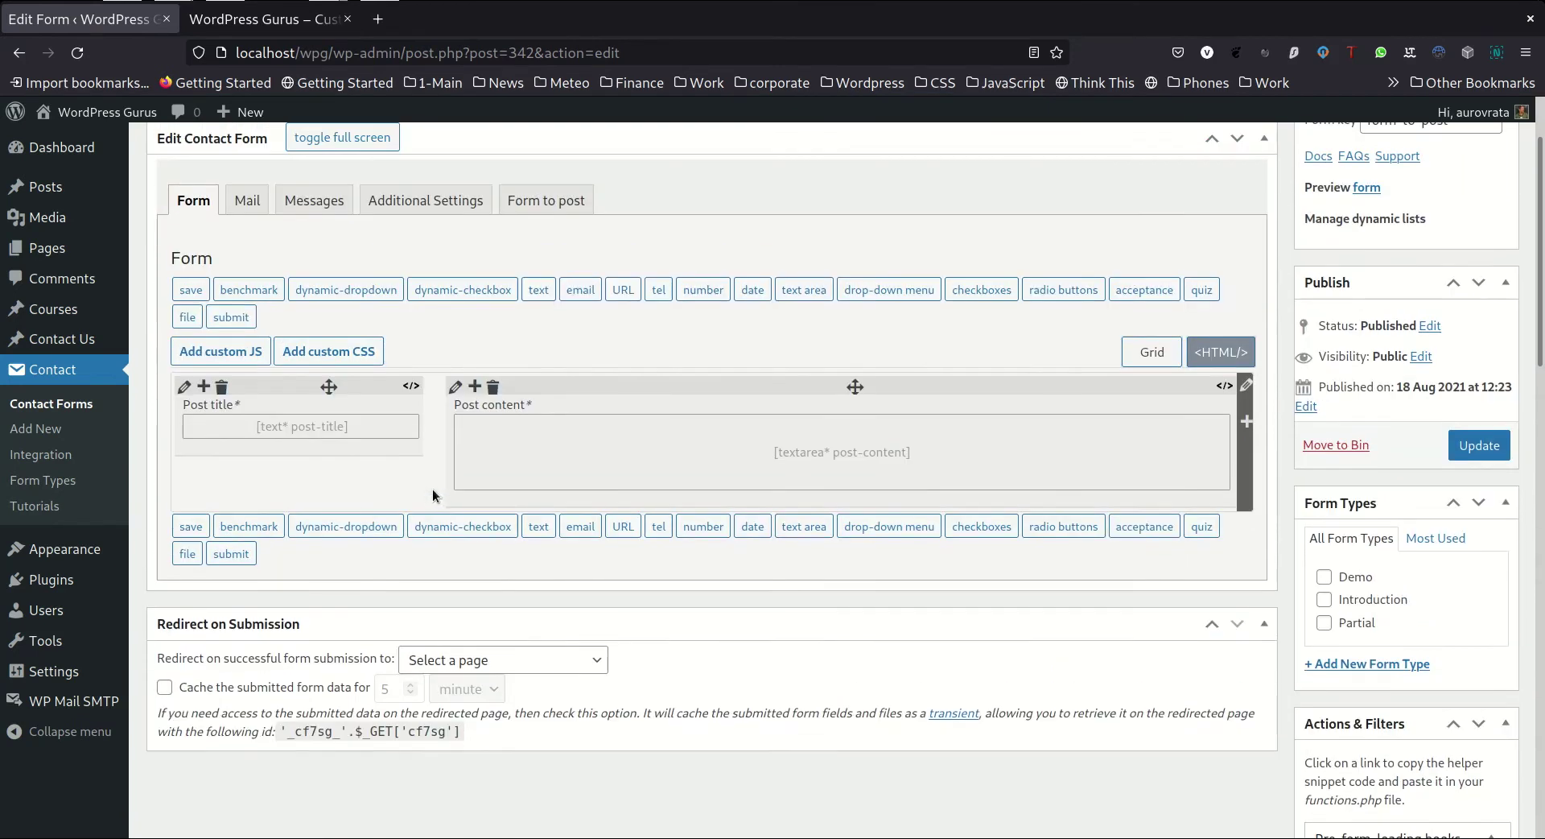
middle_click(50, 190)
left_click(269, 21)
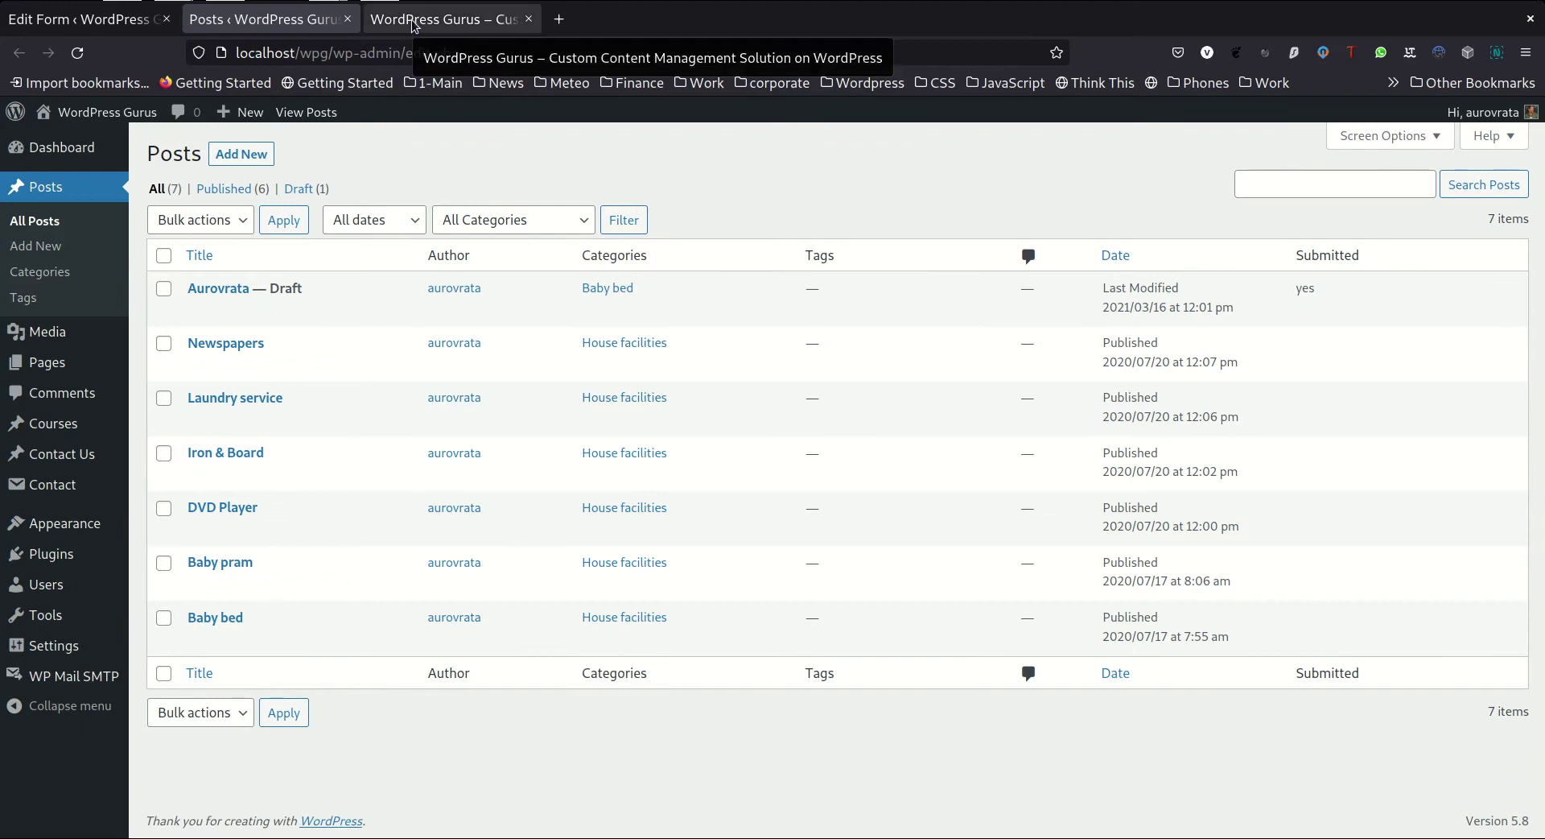
left_click(69, 22)
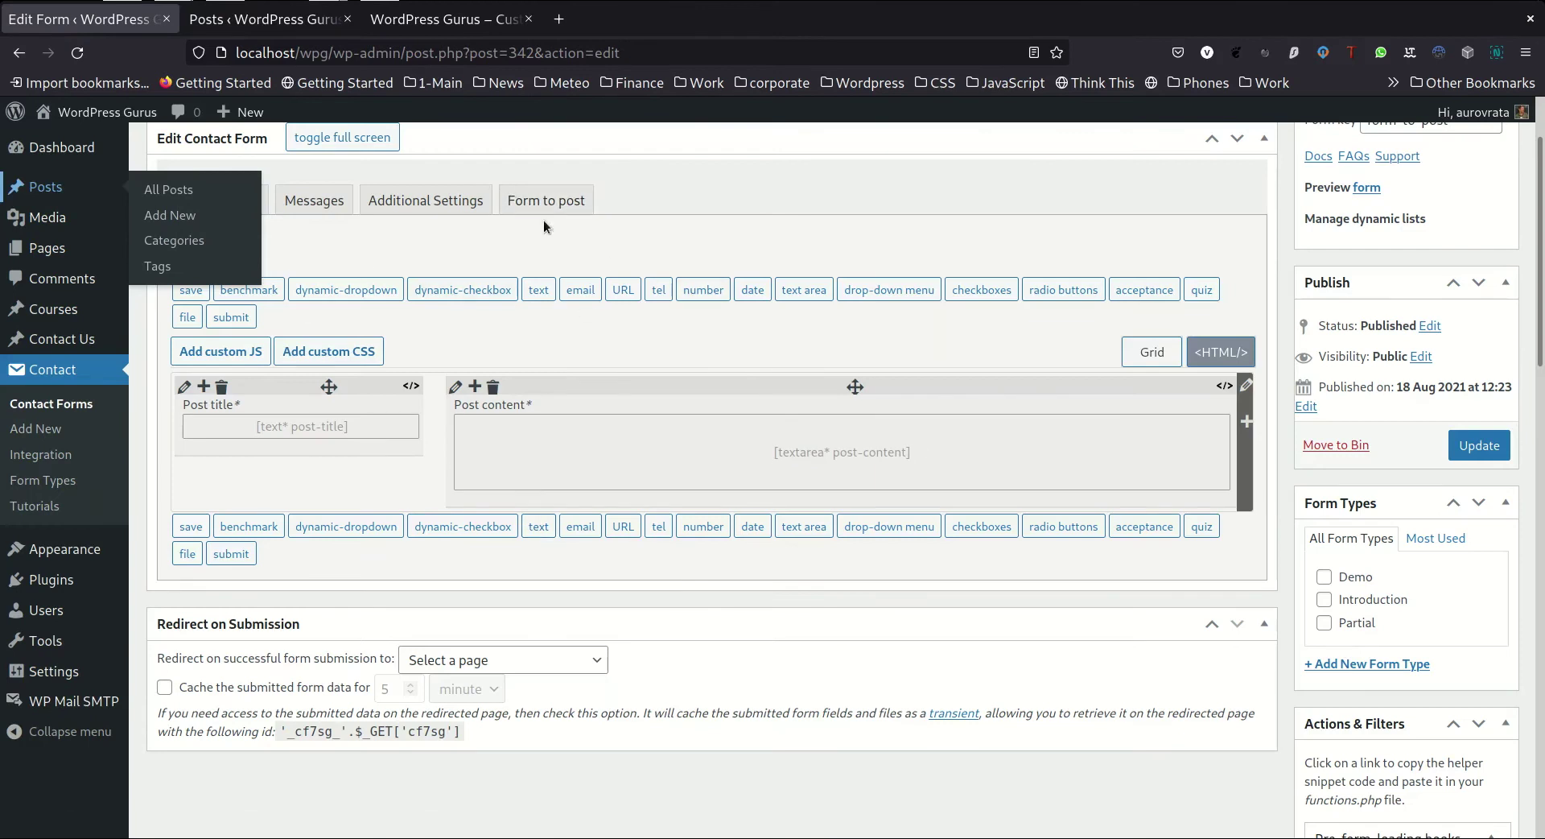
- Show the form's Form to post settings, keeping New Post as the post type
left_click(535, 200)
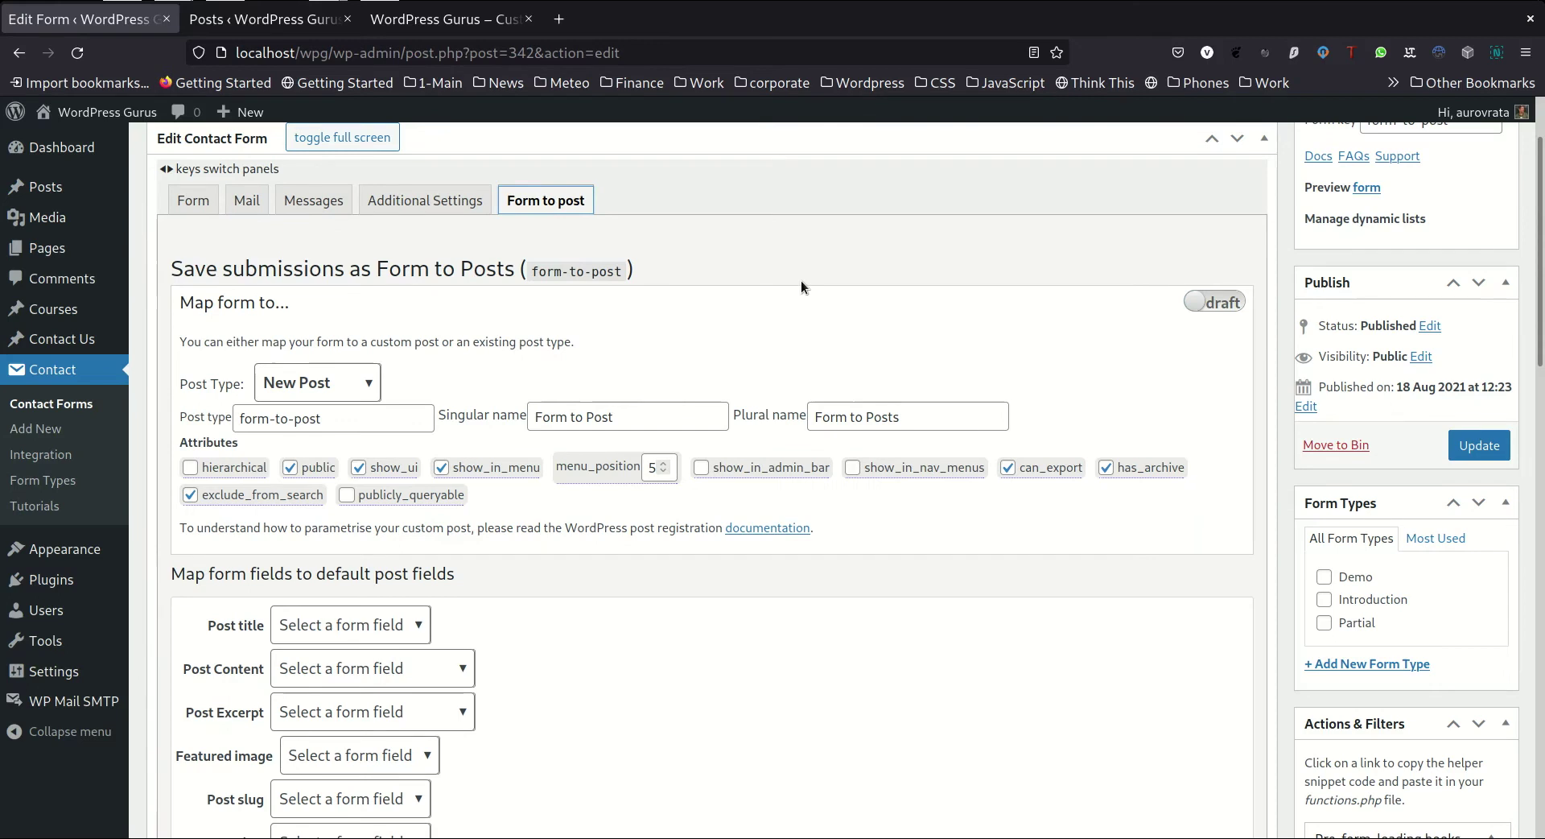
scroll(800, 280, "down", 2)
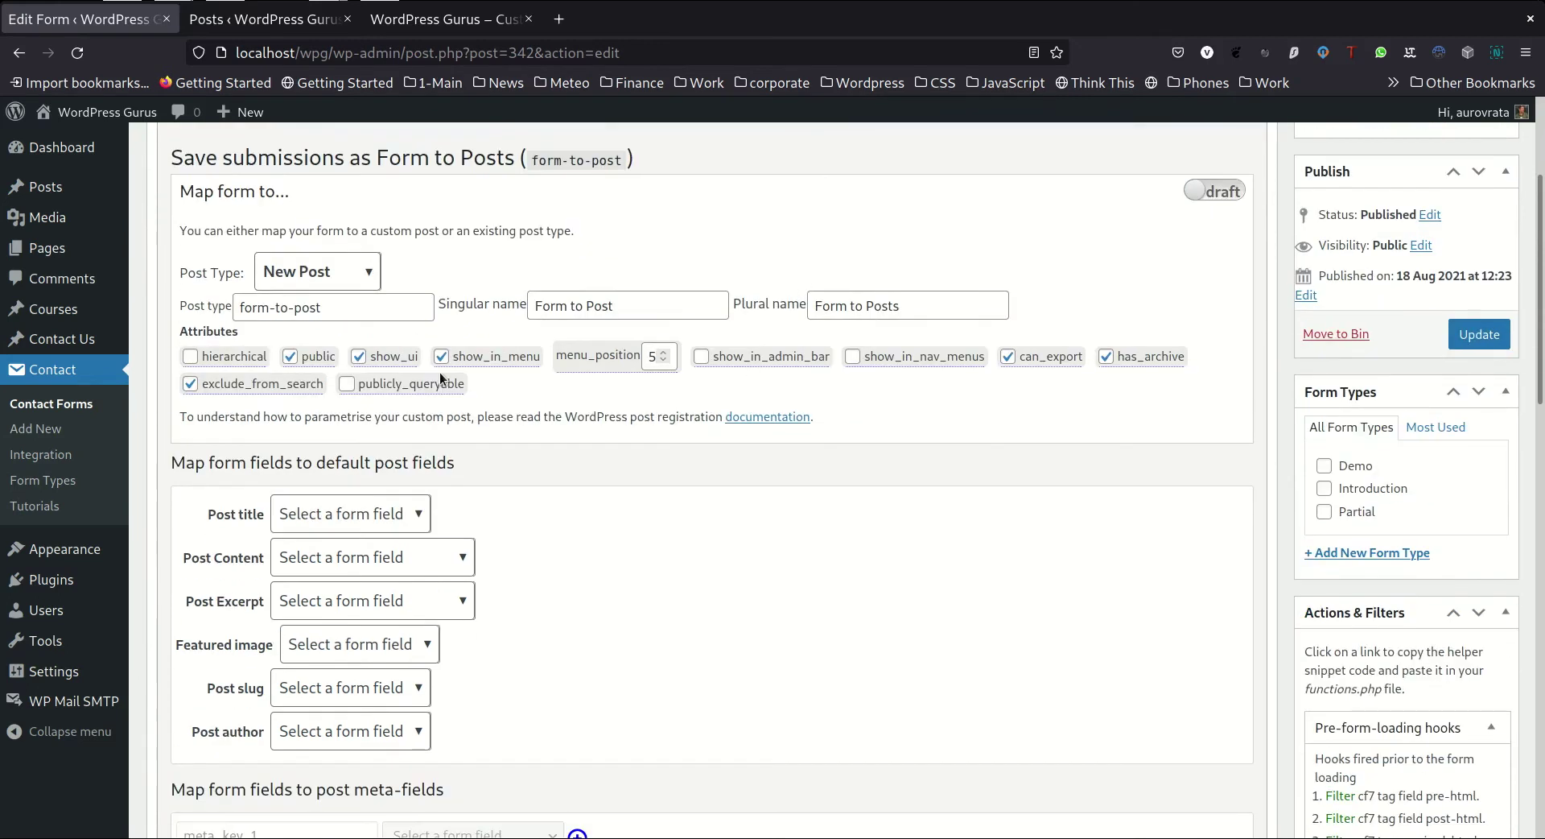
left_click(363, 276)
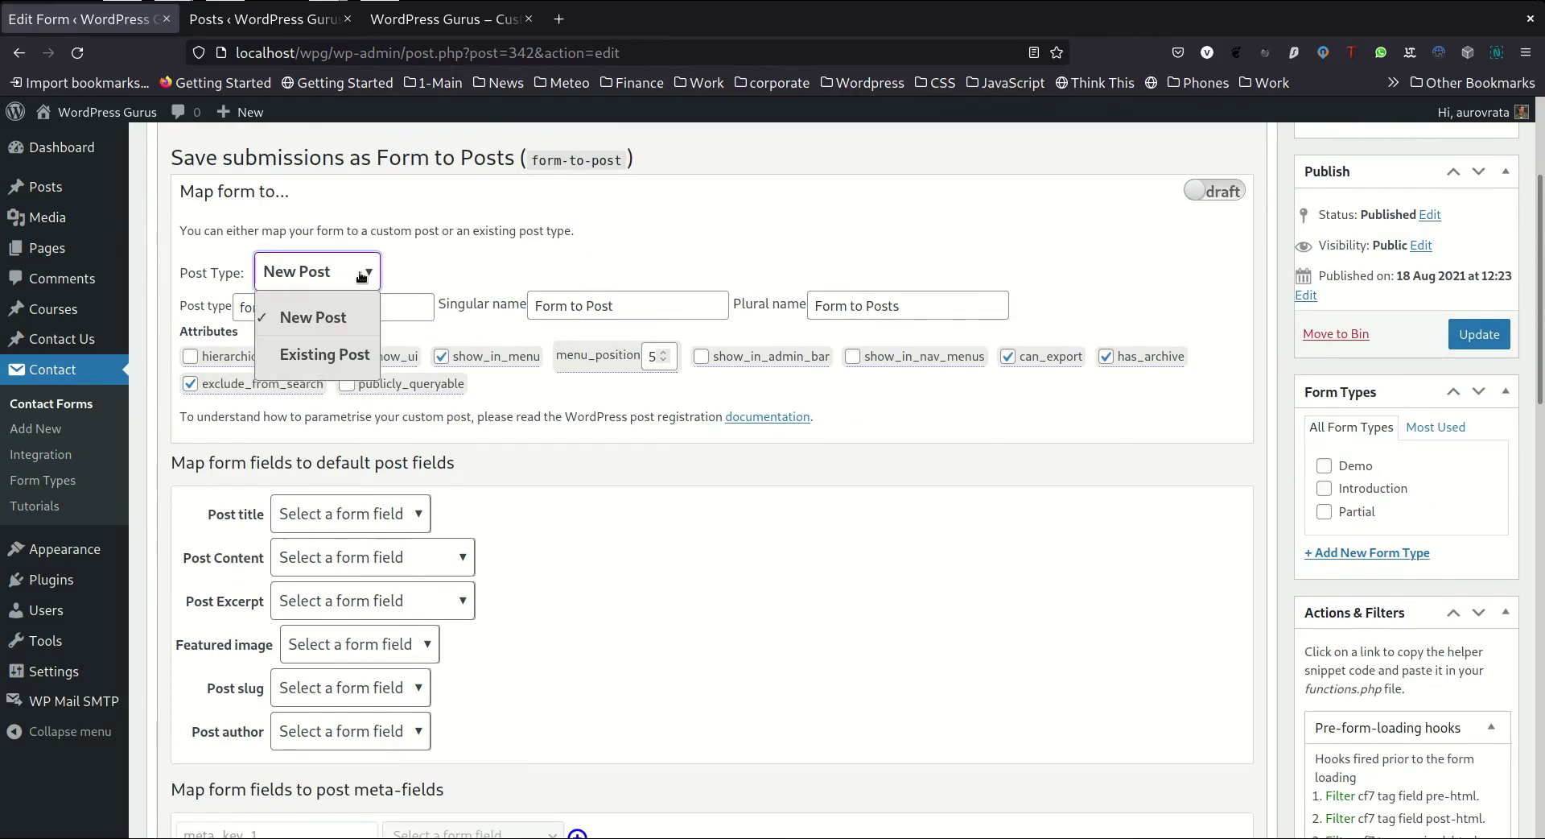
left_click(354, 312)
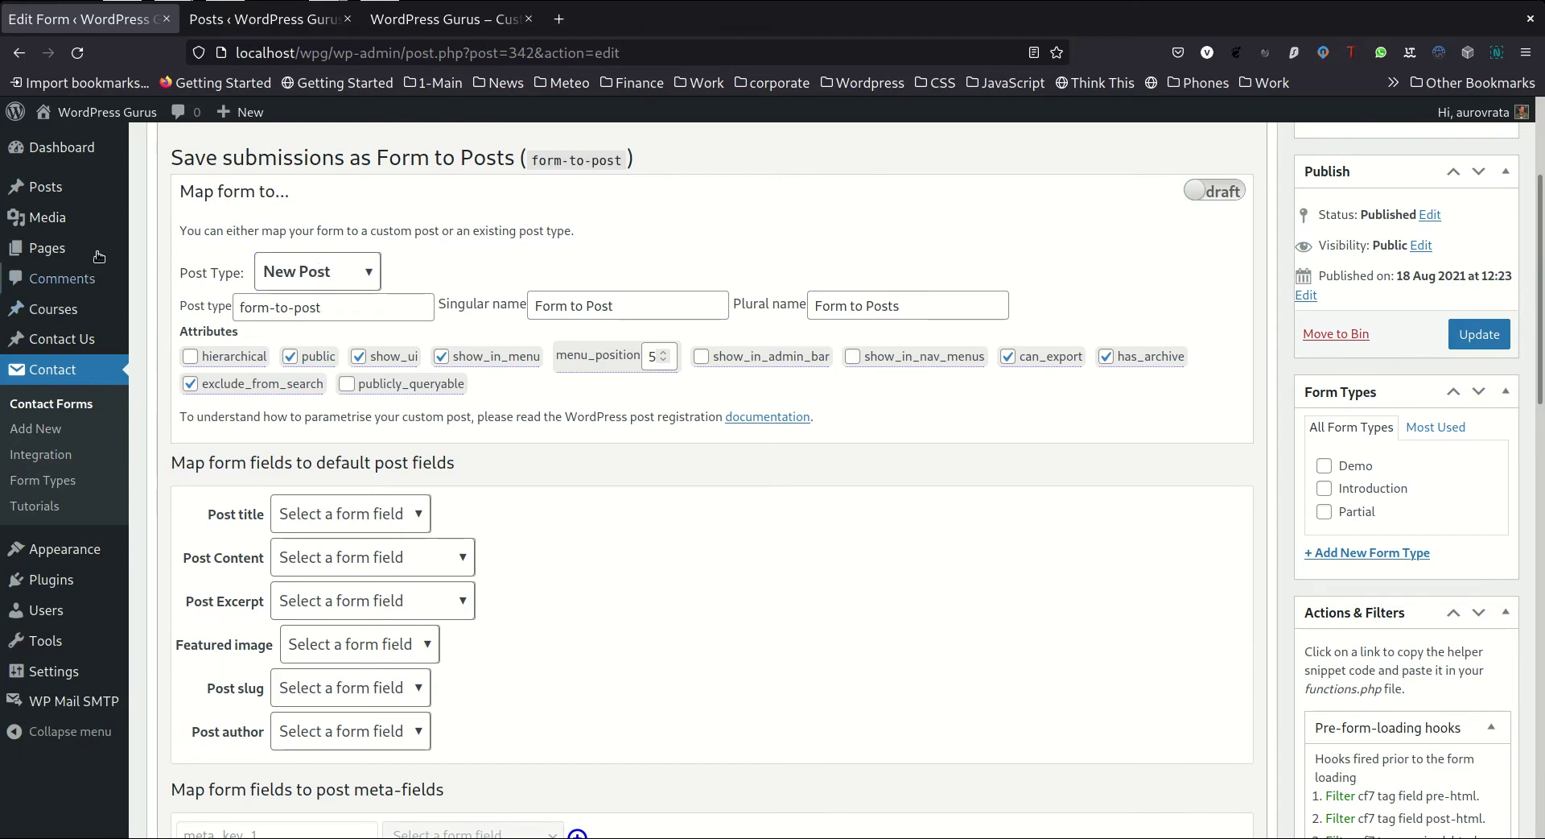
- Check the form-to-post post type name and reopen the Post Type choices
mouse_move(71, 198)
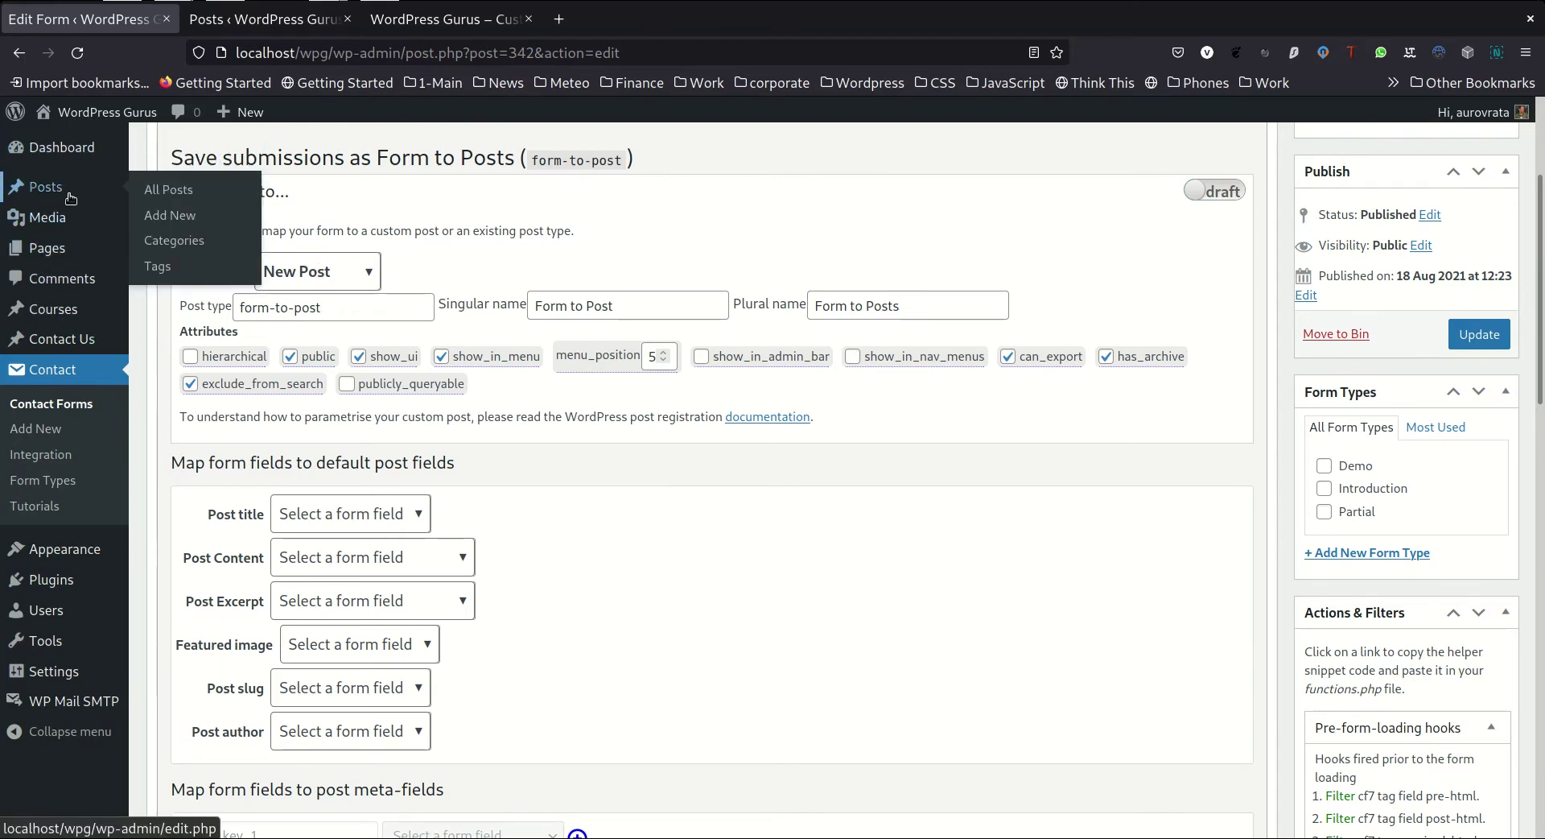
mouse_move(71, 263)
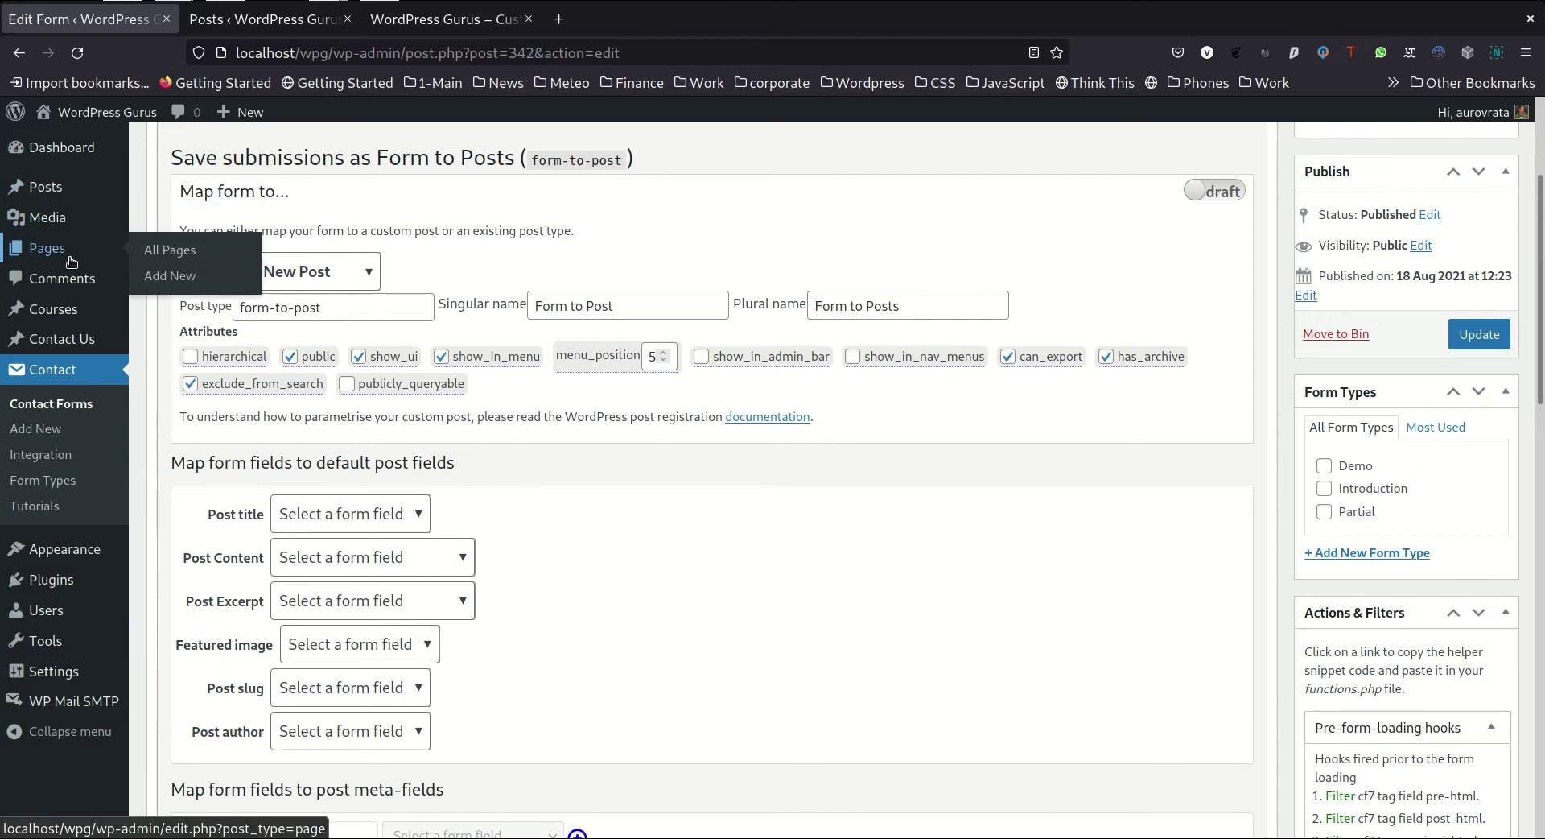
mouse_move(70, 318)
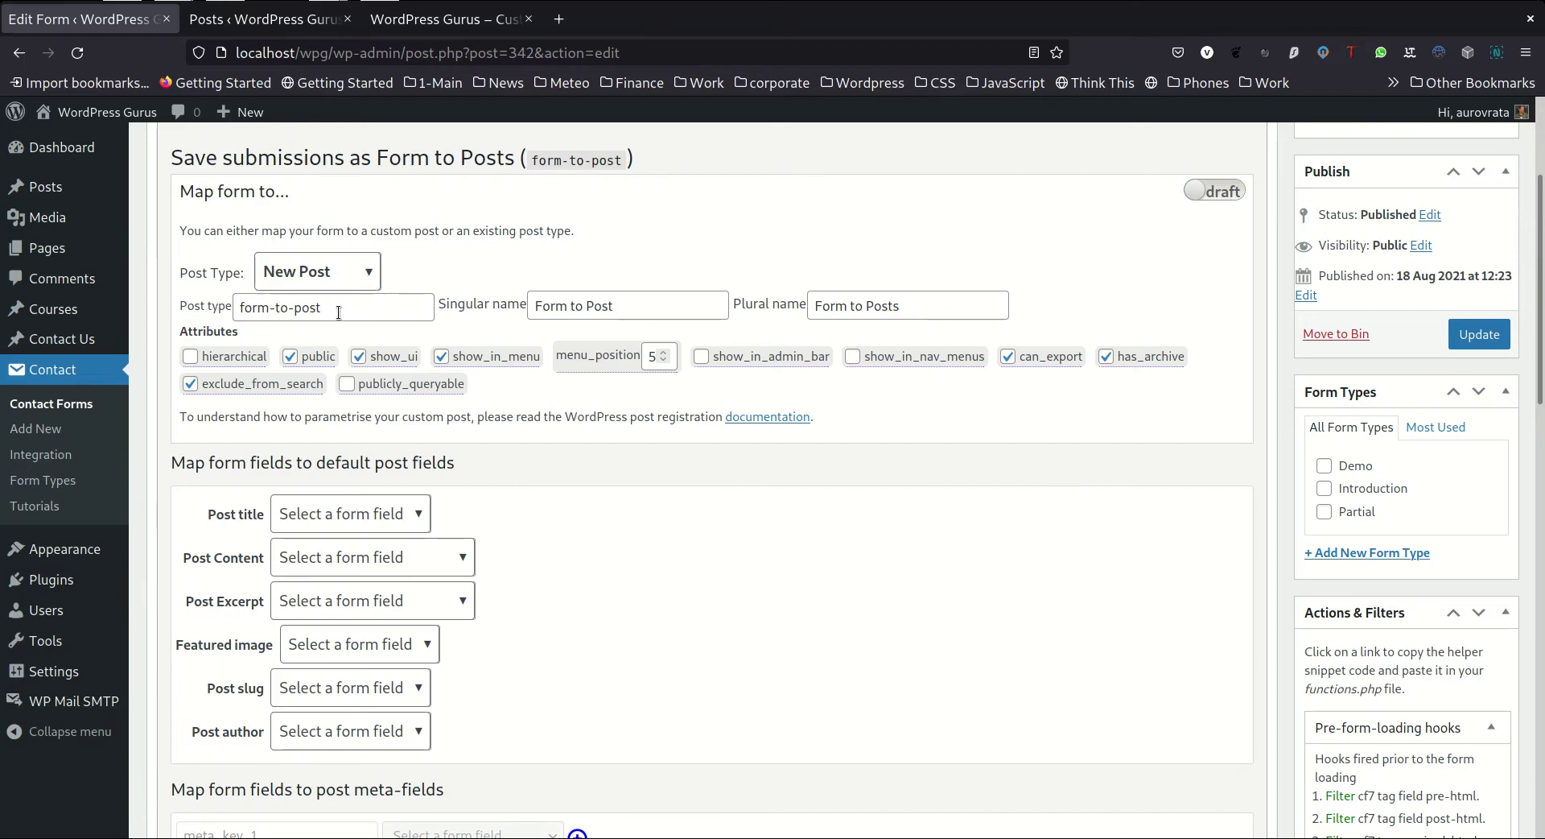
left_click_drag(325, 308, 239, 307)
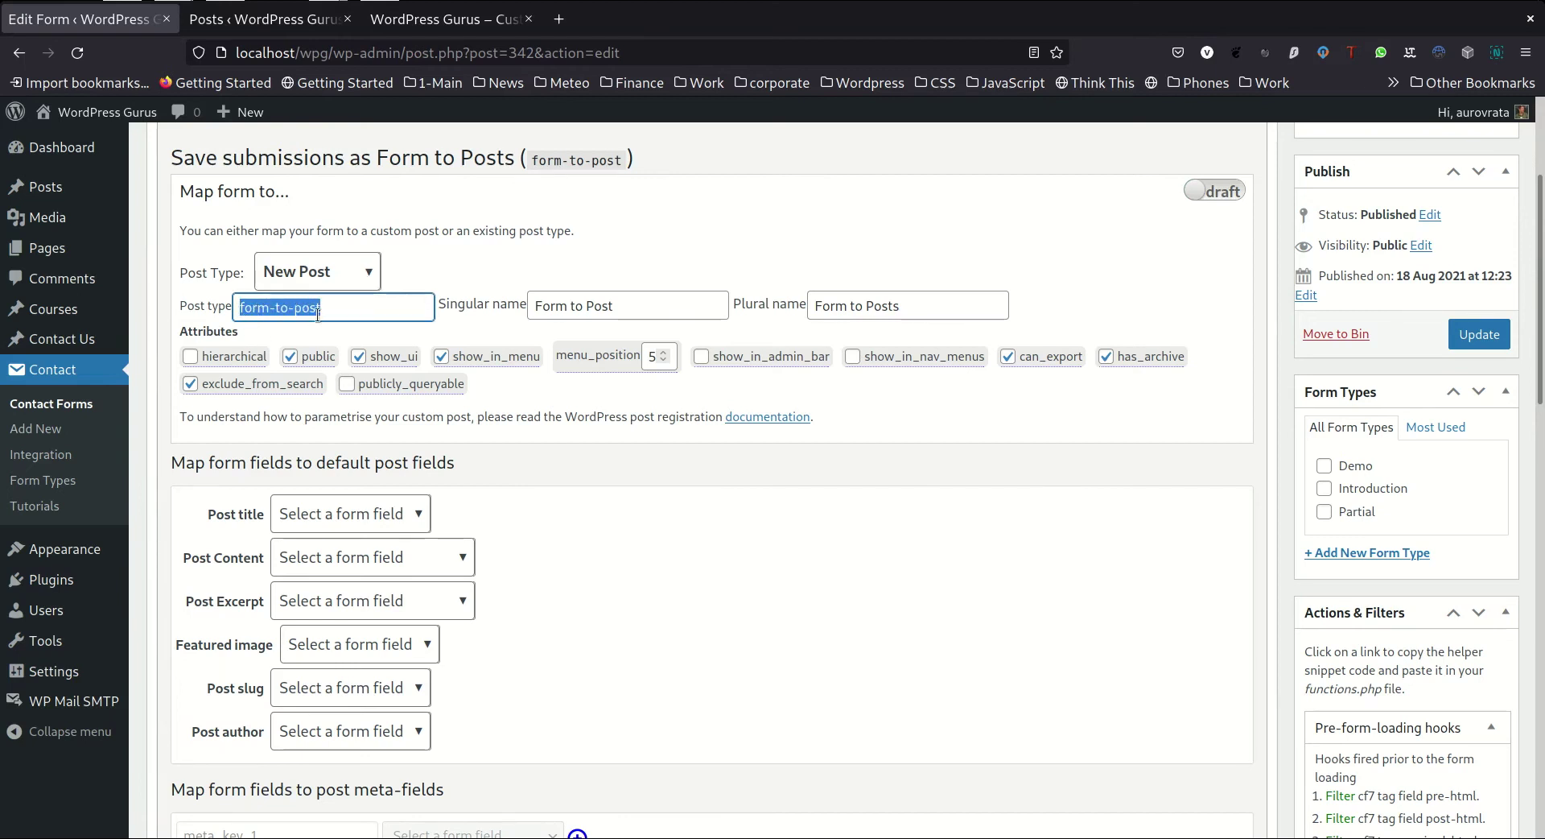
left_click(512, 273)
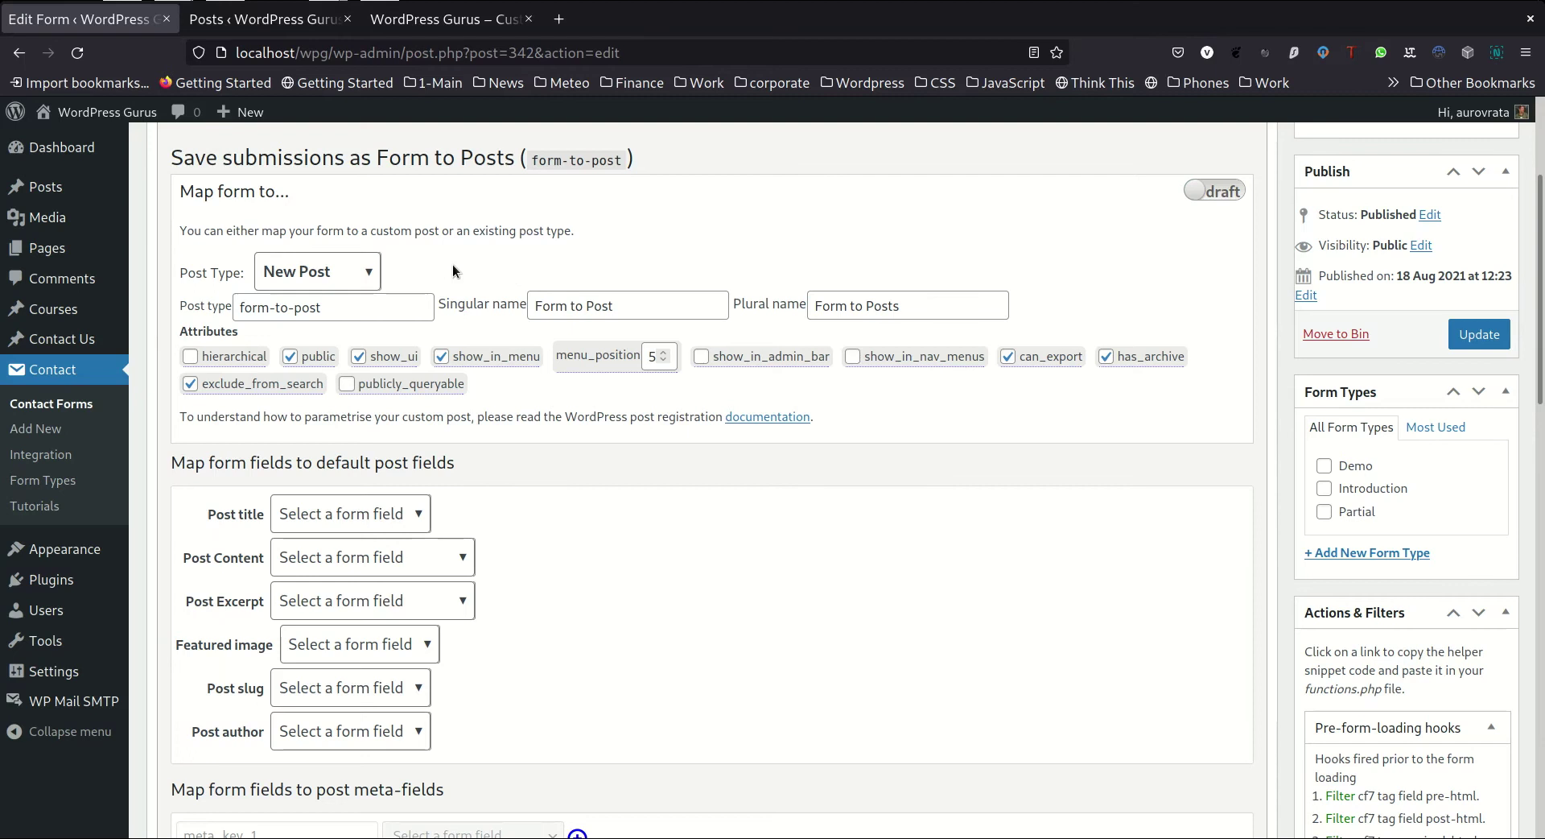
left_click(370, 273)
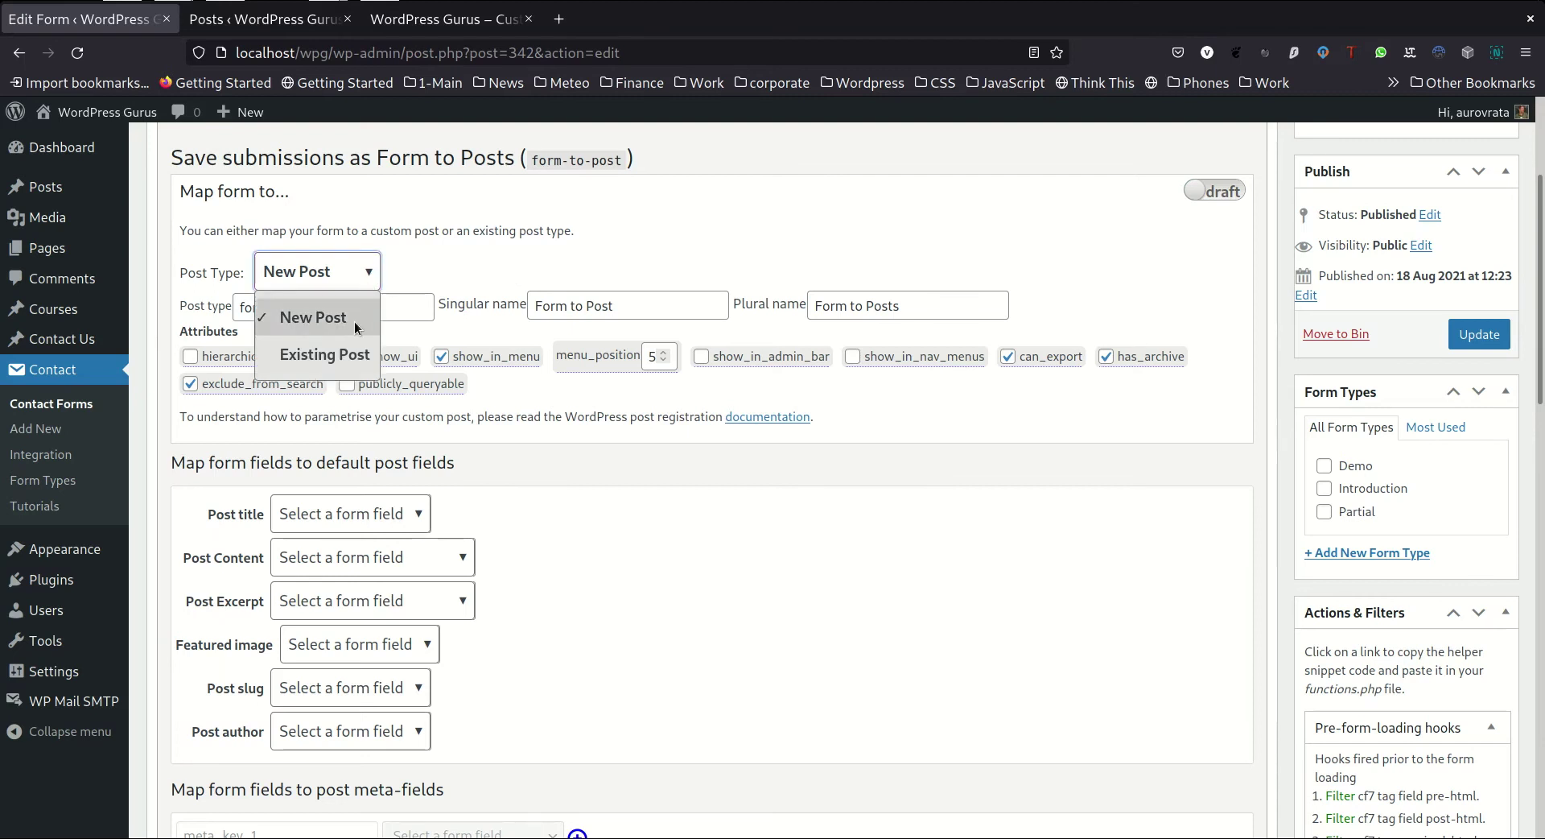
- Set Post Type to Existing Post and choose Posts (post) as the target
left_click(351, 364)
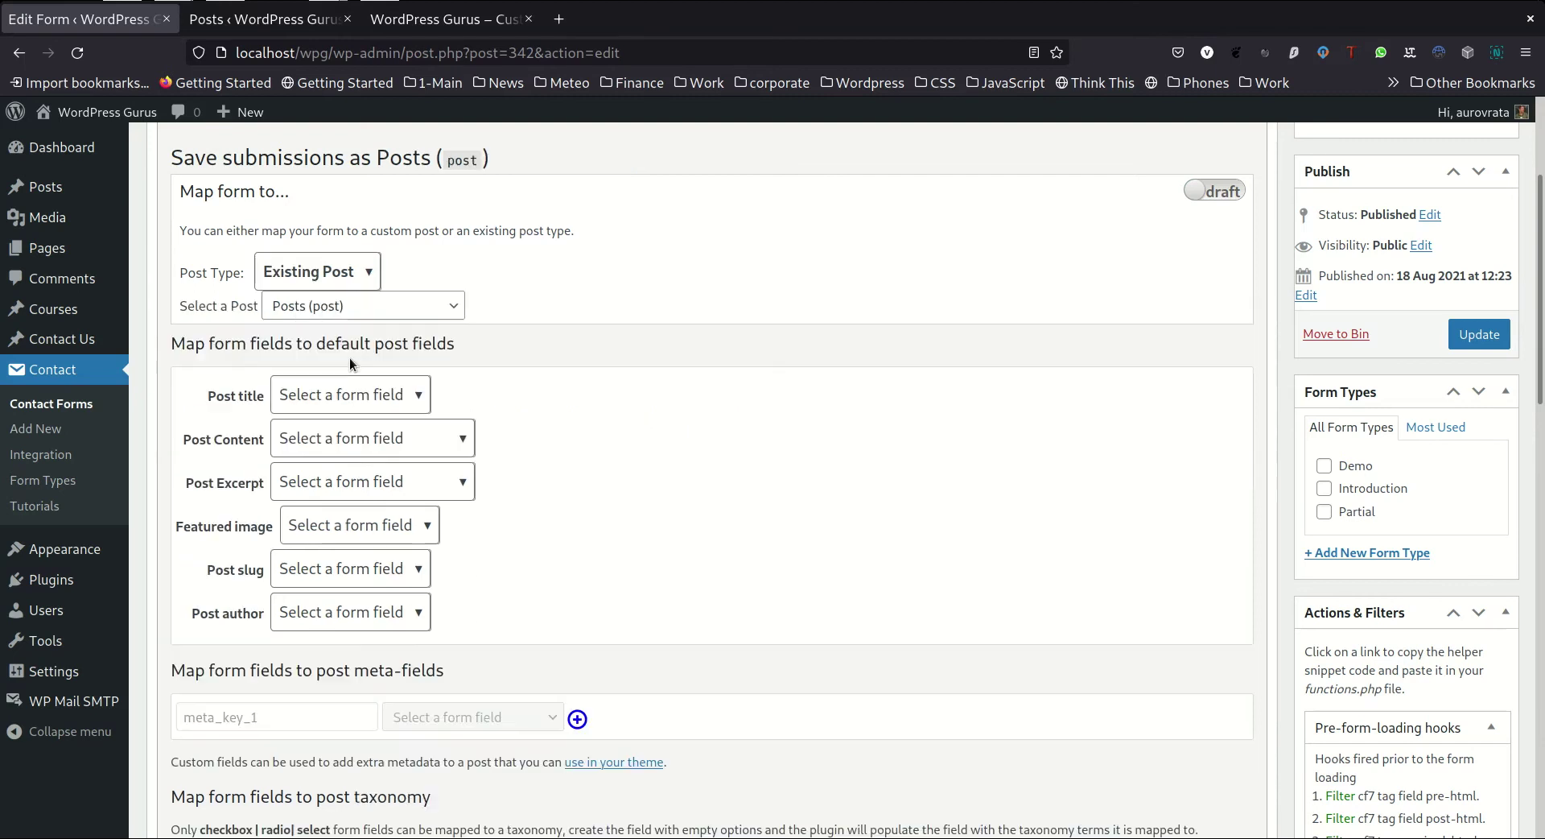
left_click(367, 307)
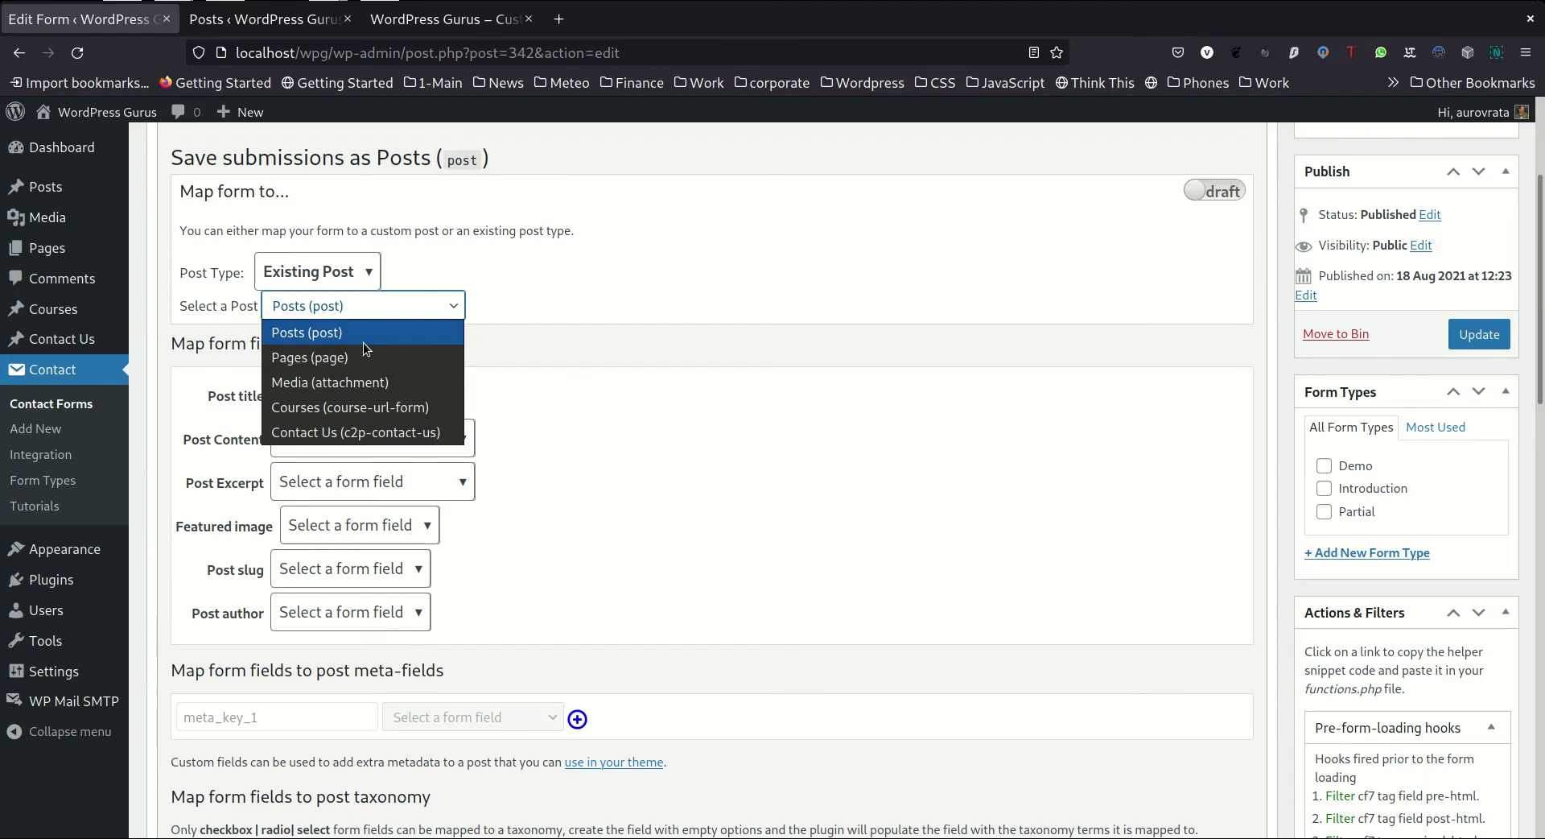
left_click(296, 334)
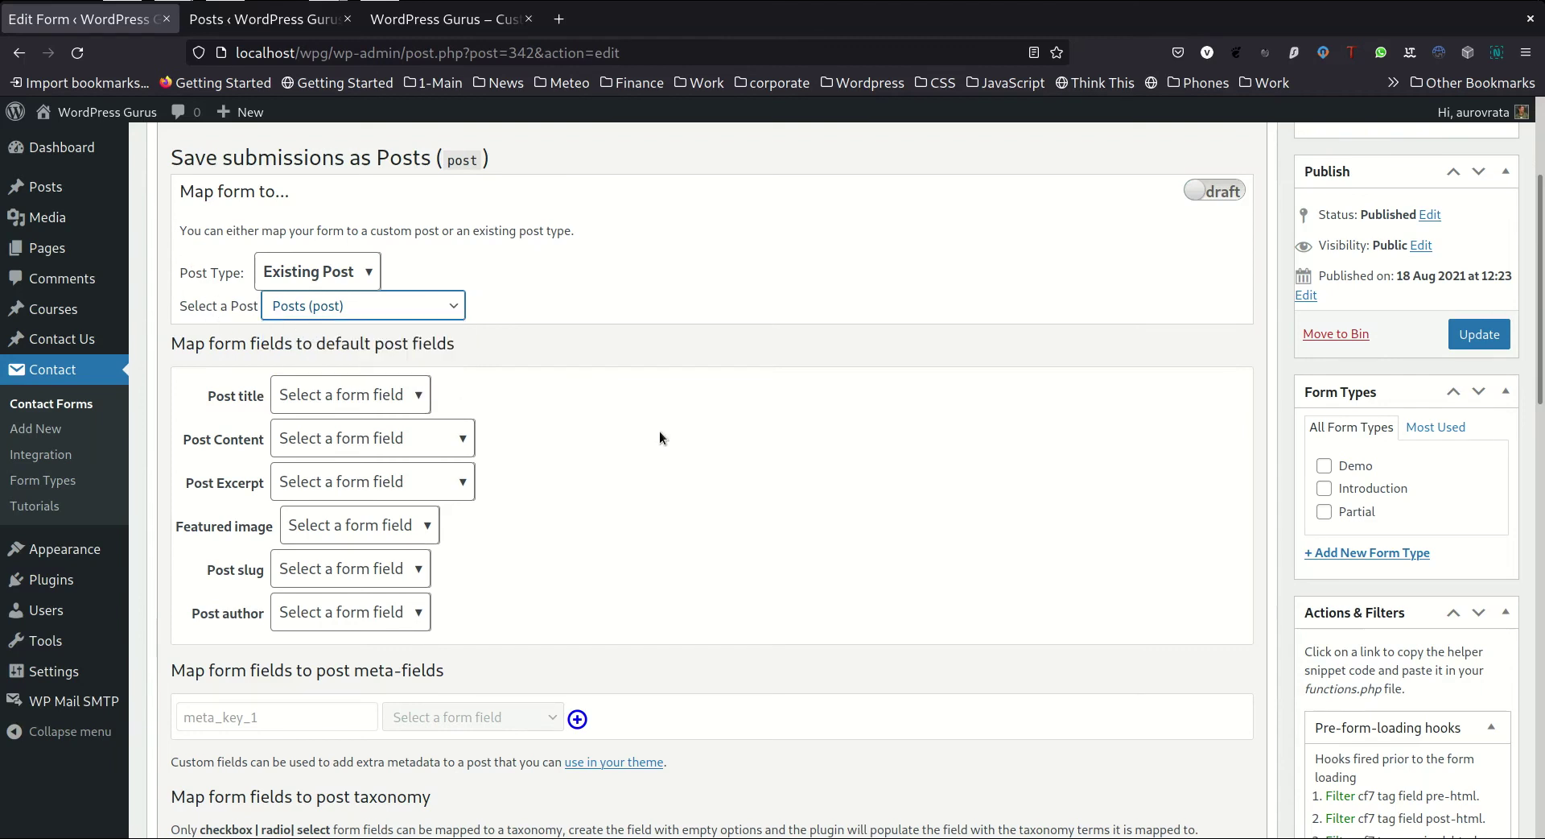
scroll(659, 437, "down", 2)
left_click(391, 286)
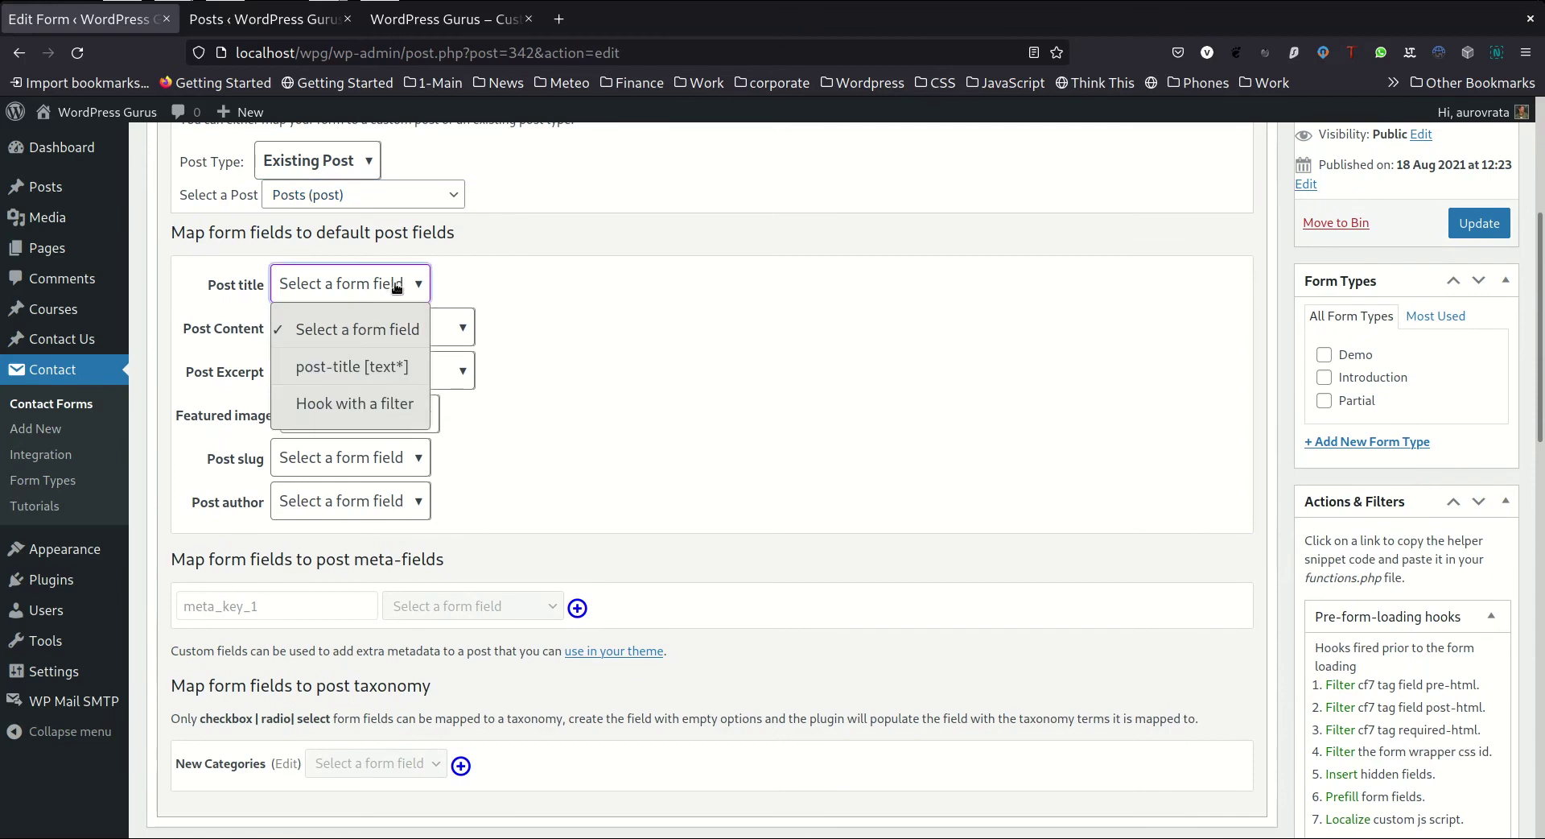
left_click(393, 367)
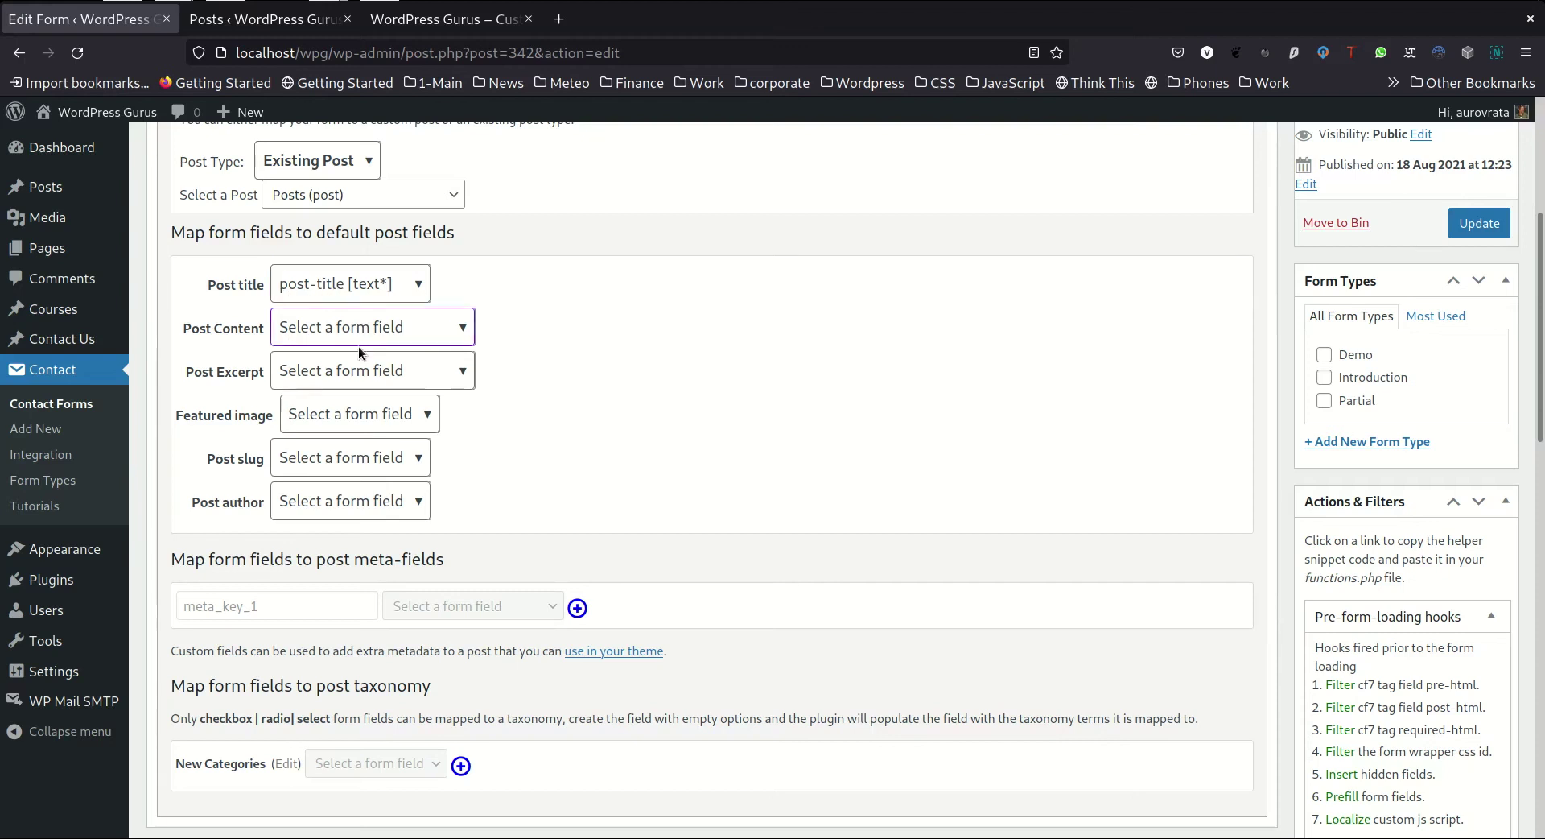
left_click(318, 326)
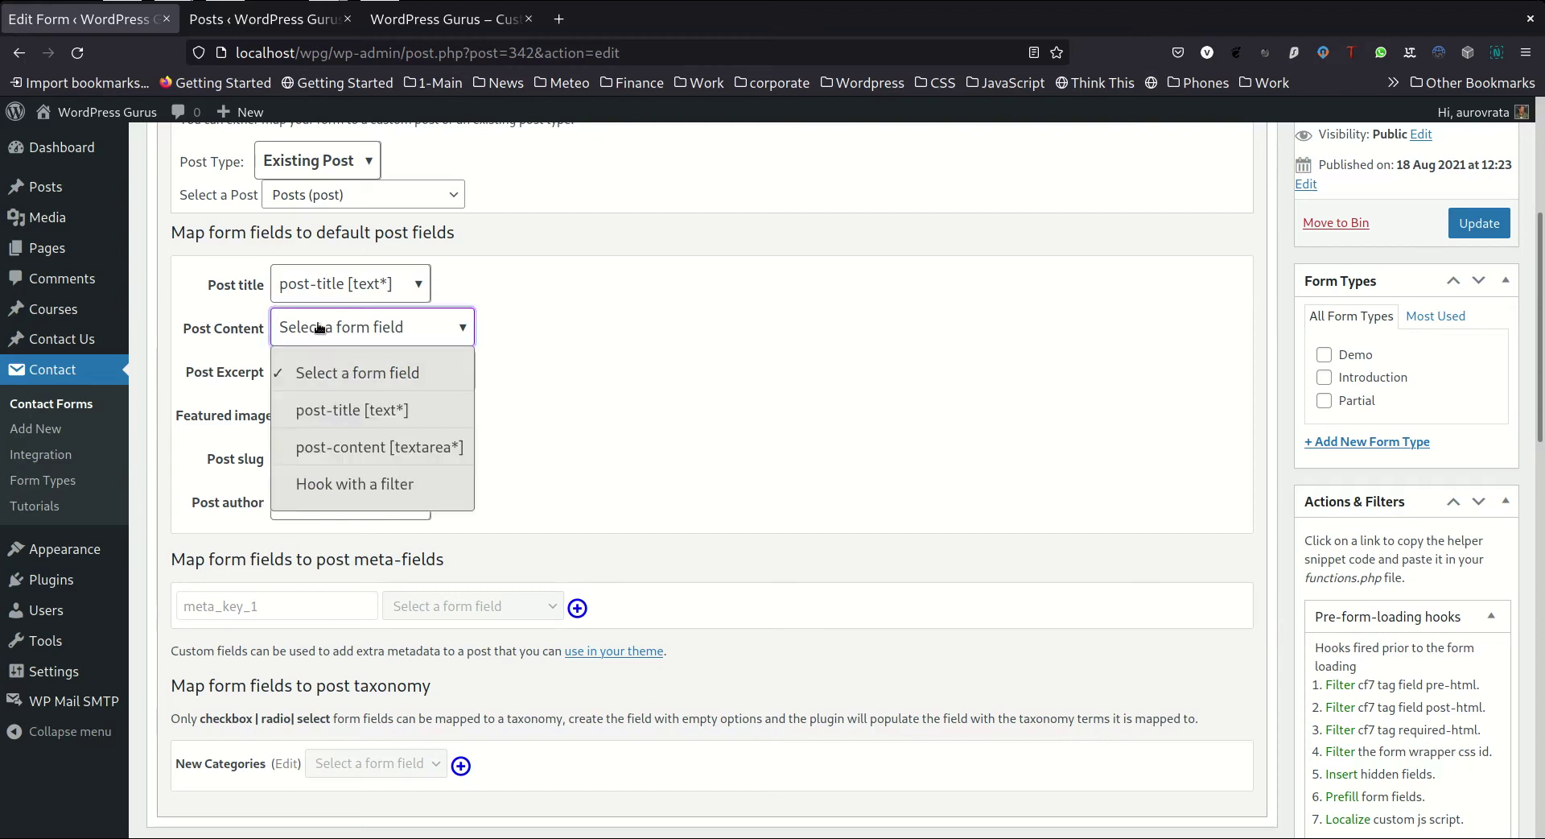
left_click(338, 450)
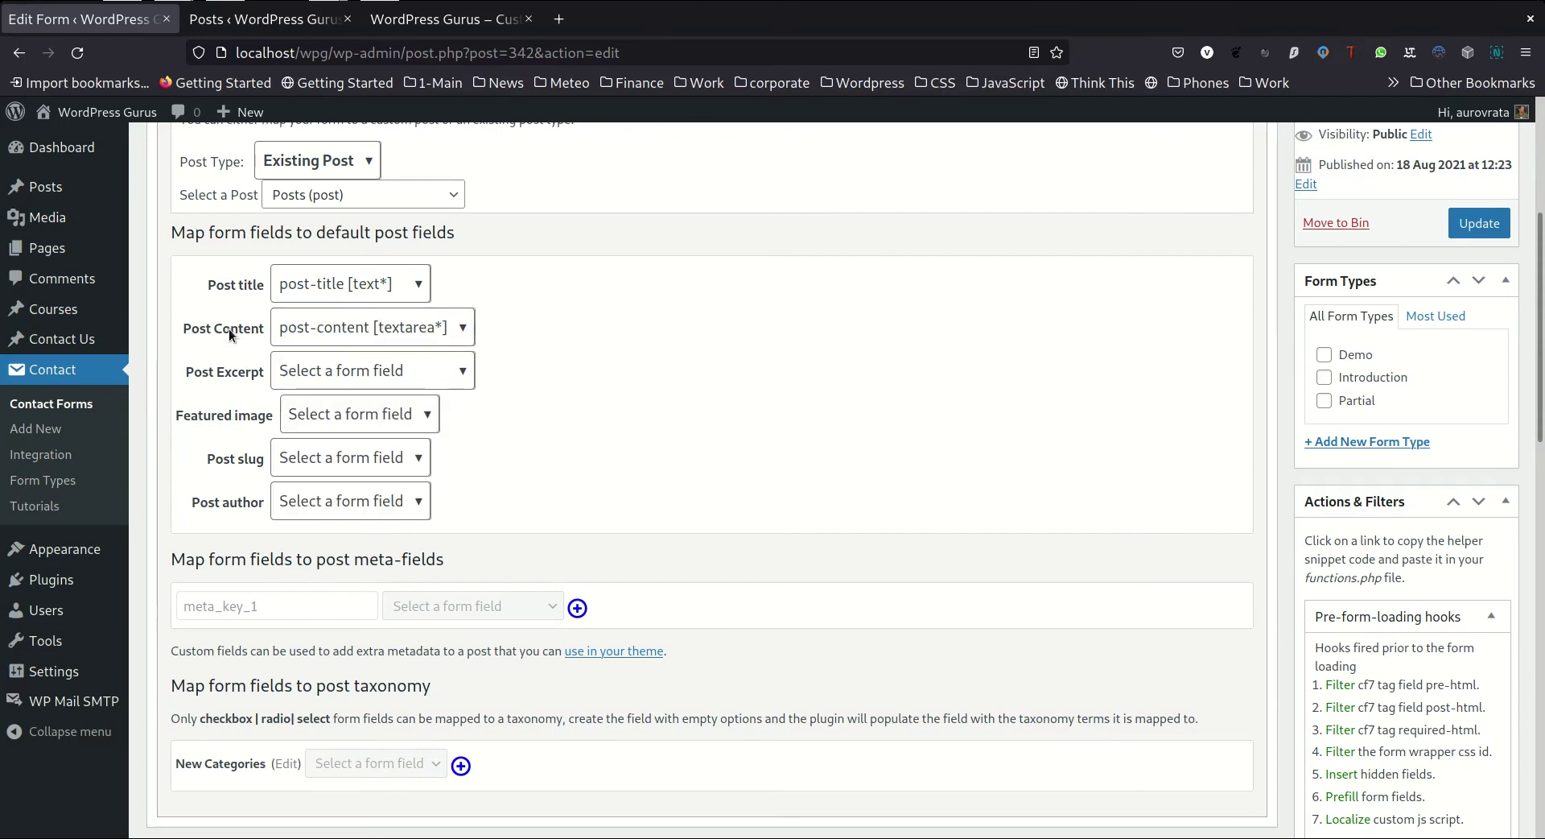
scroll(794, 377, "up", 4)
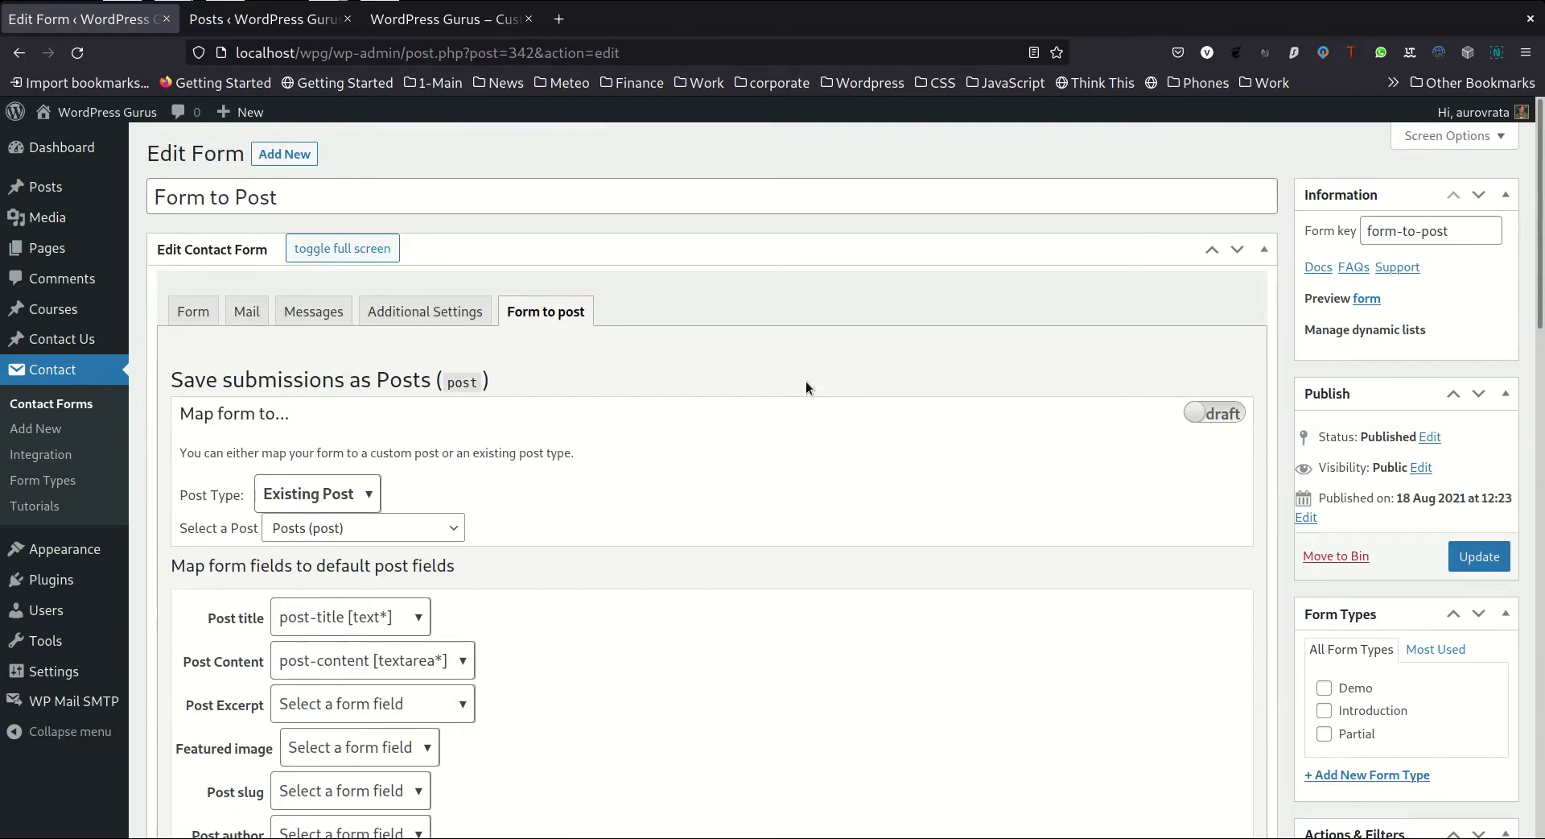
scroll(805, 380, "down", 3)
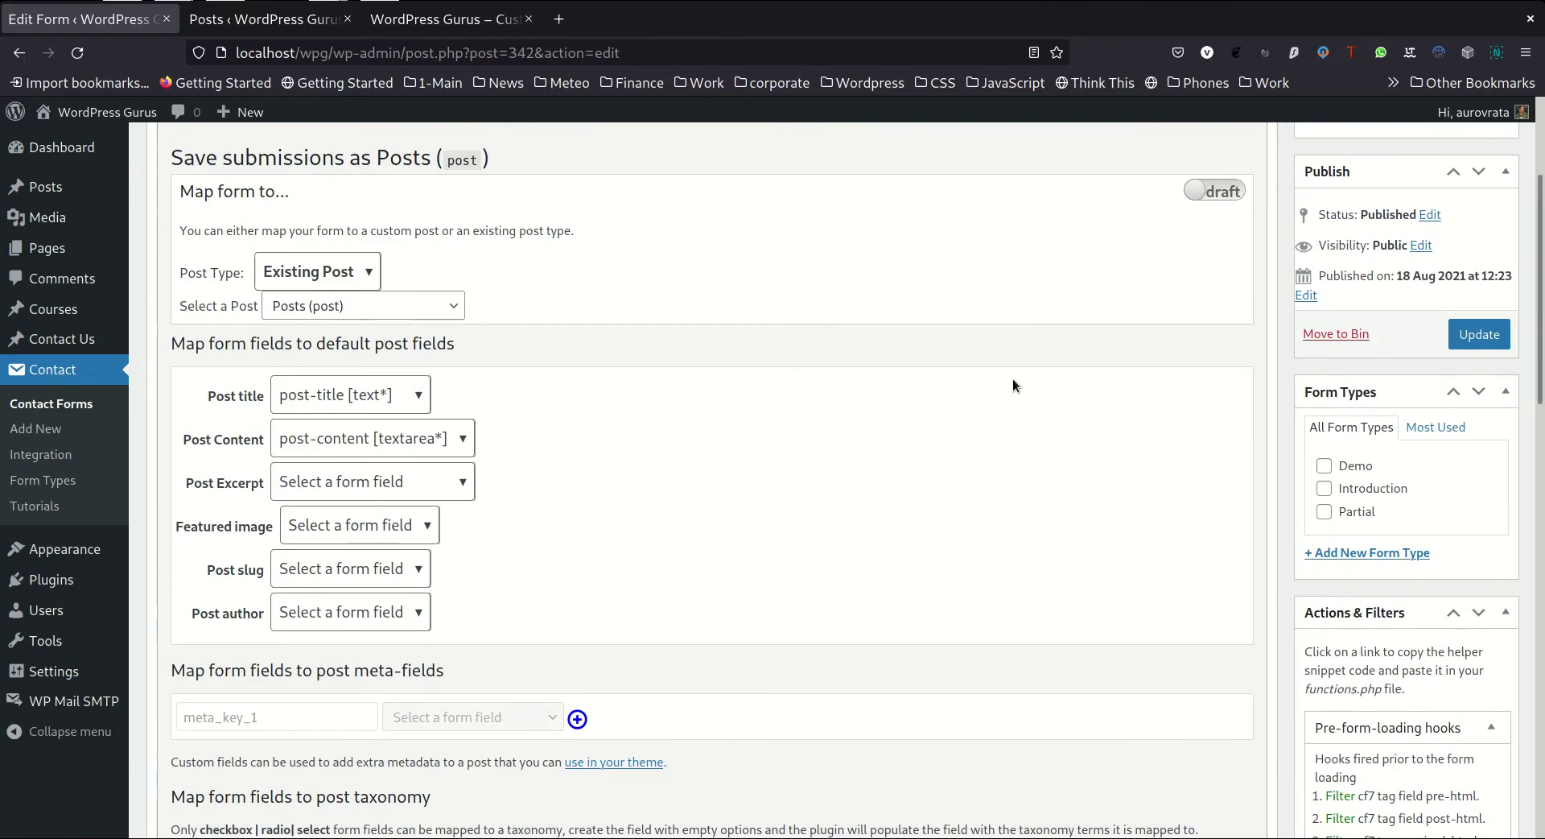
- Switch the post mapping from draft to live and update the form
left_click(1231, 195)
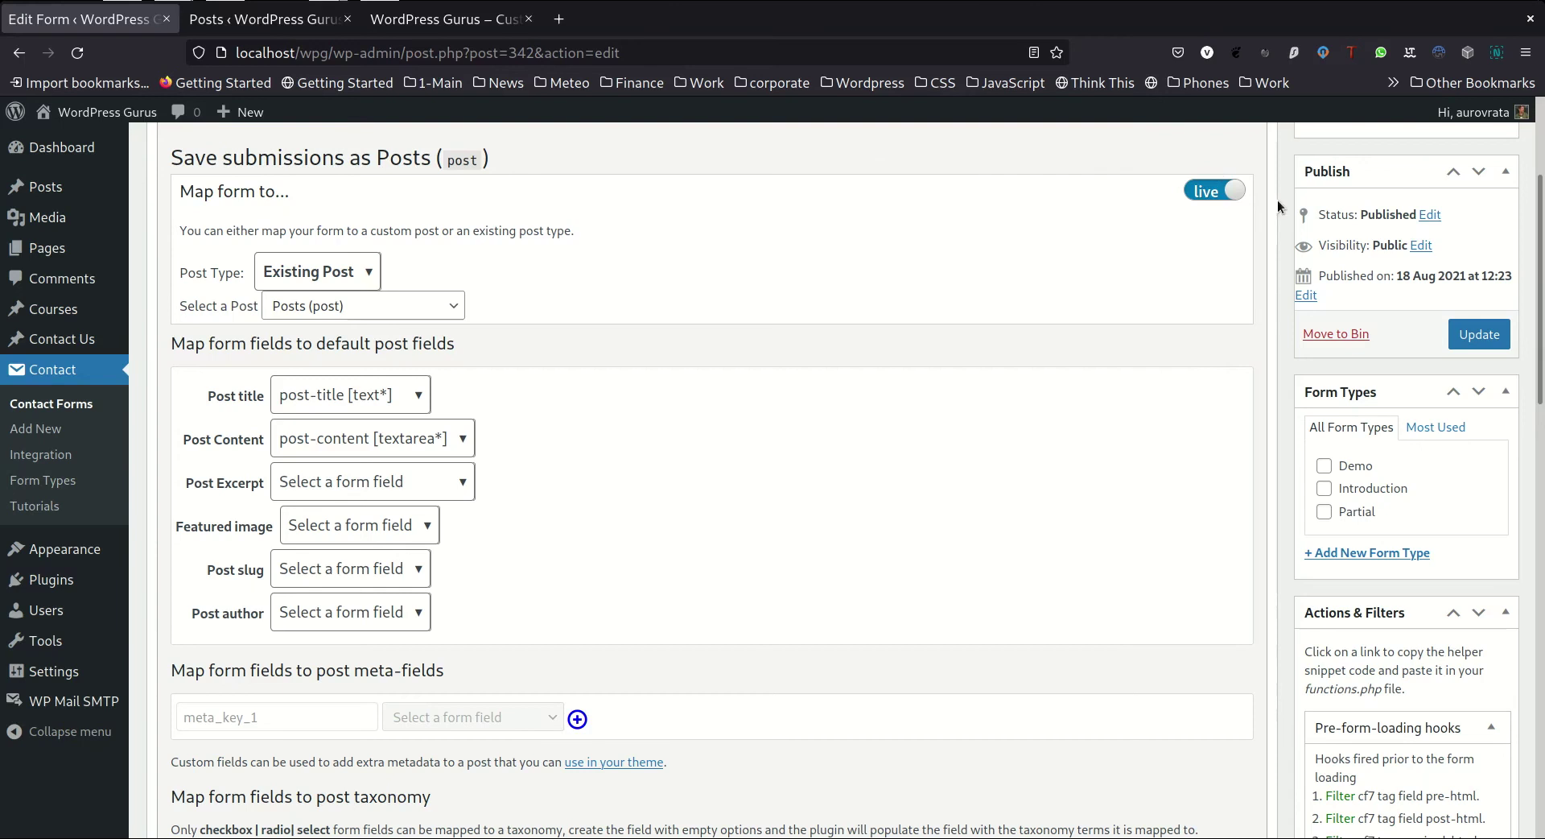
left_click(1485, 332)
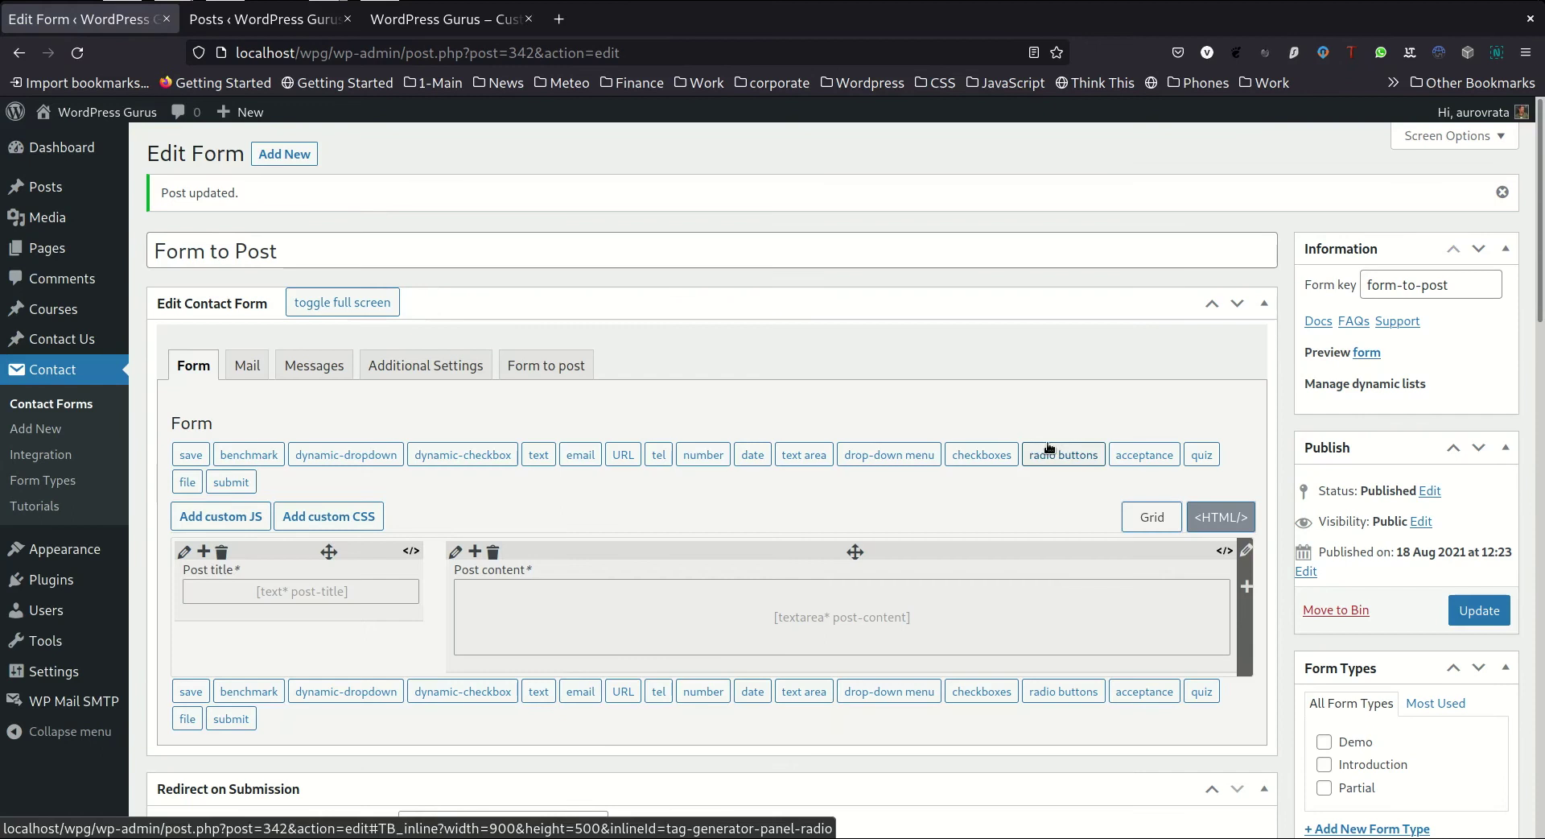
scroll(542, 327, "down", 2)
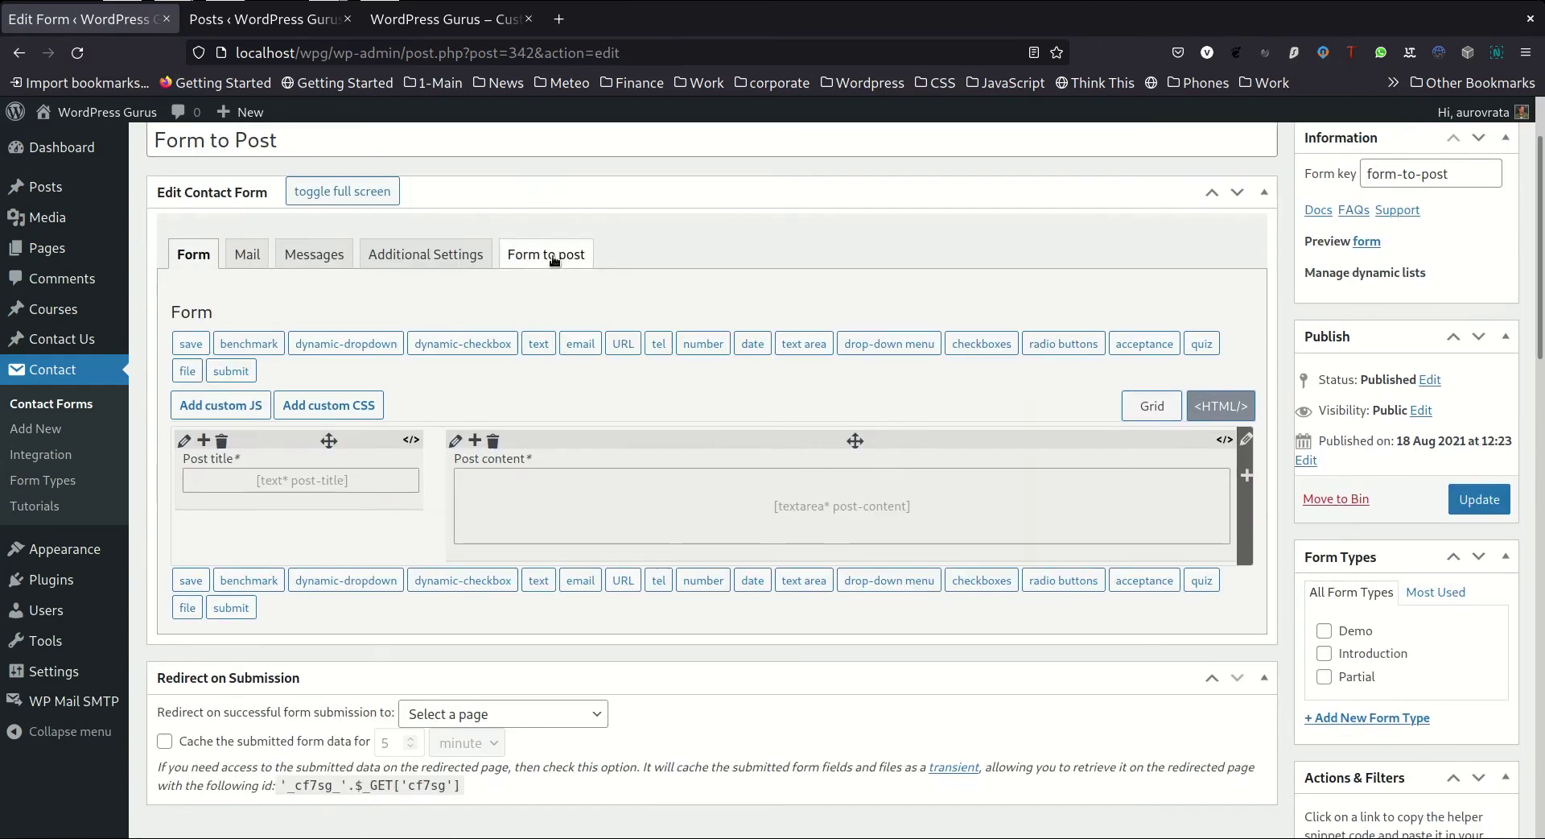
left_click(528, 256)
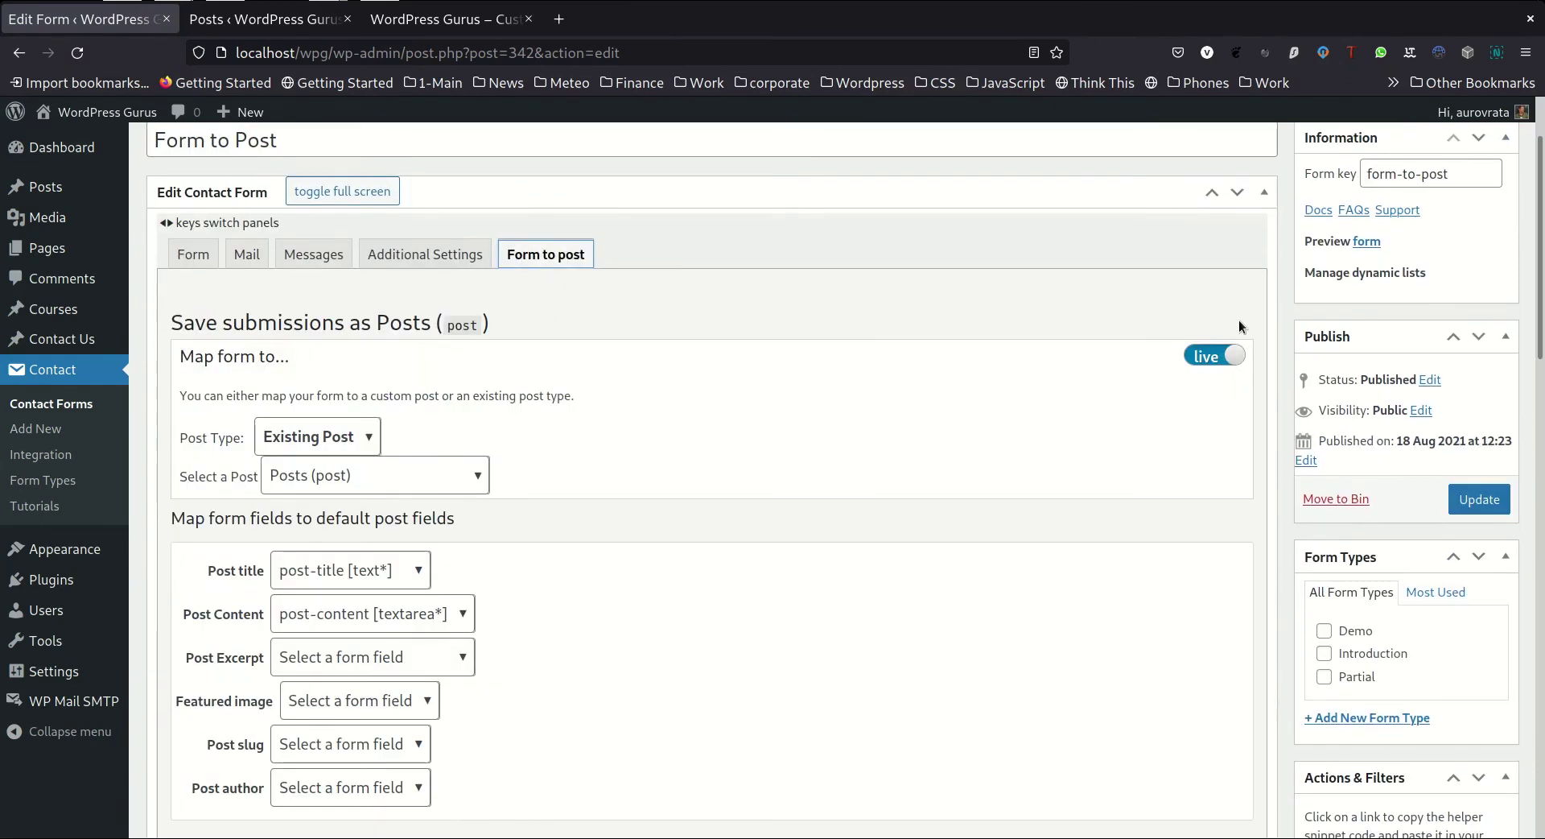
- Open the Information box's Preview 'form' link in a background tab
scroll(993, 423, "down", 2)
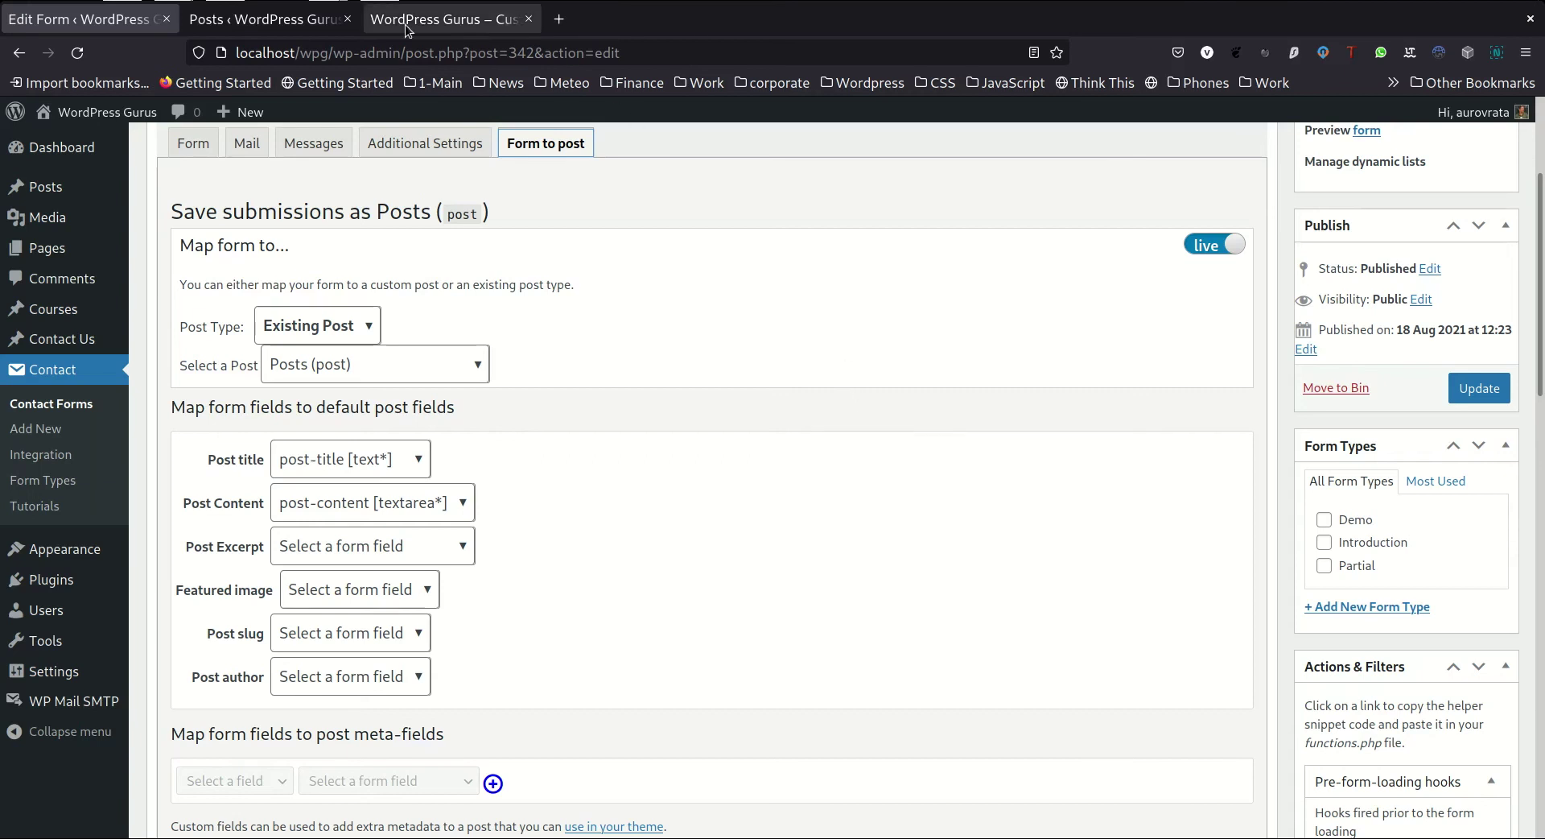
scroll(1055, 416, "up", 3)
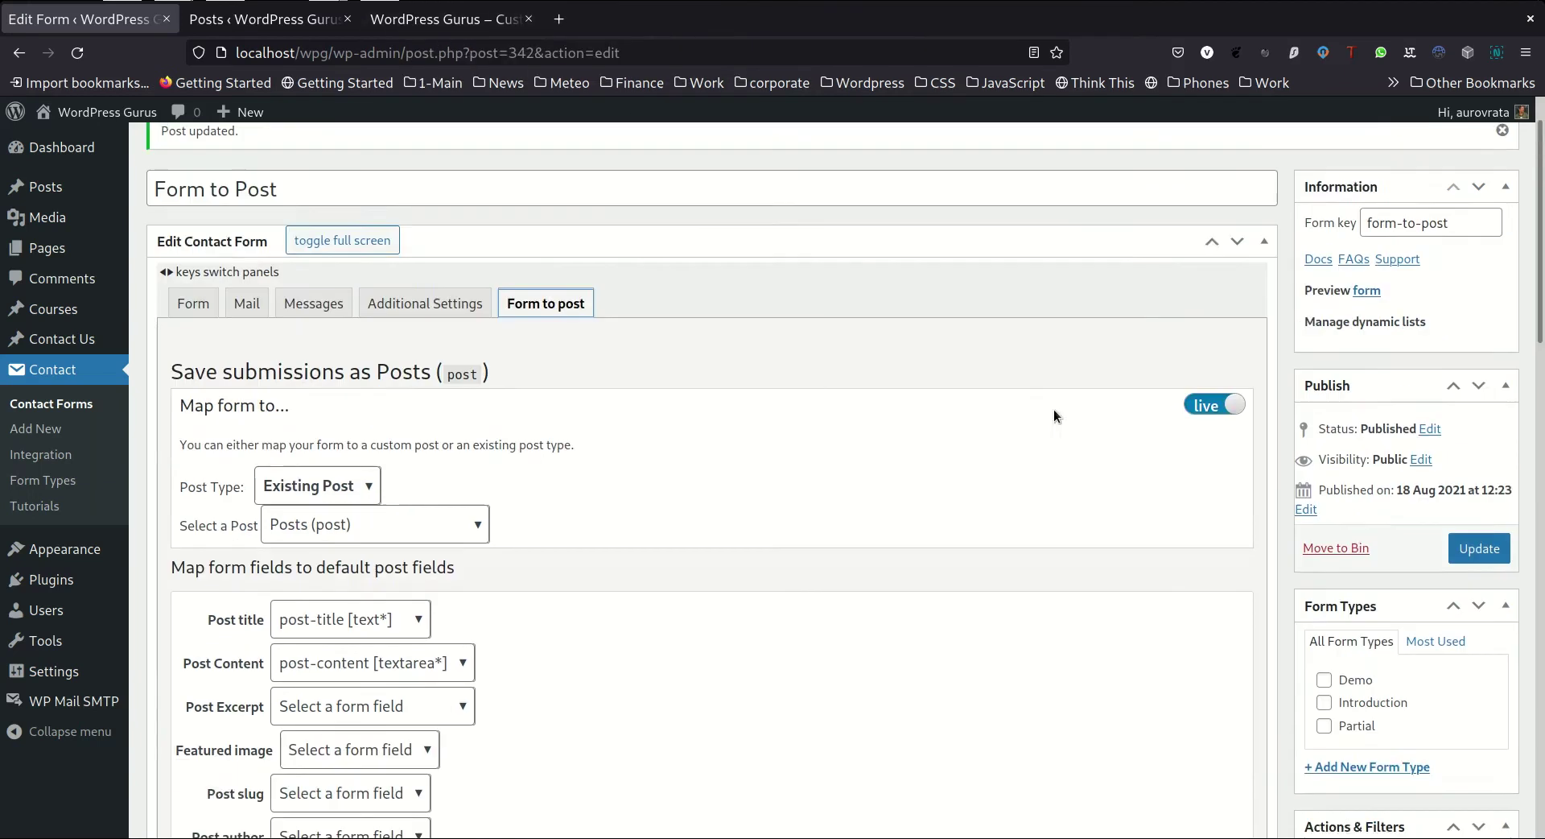
scroll(1055, 415, "up", 1)
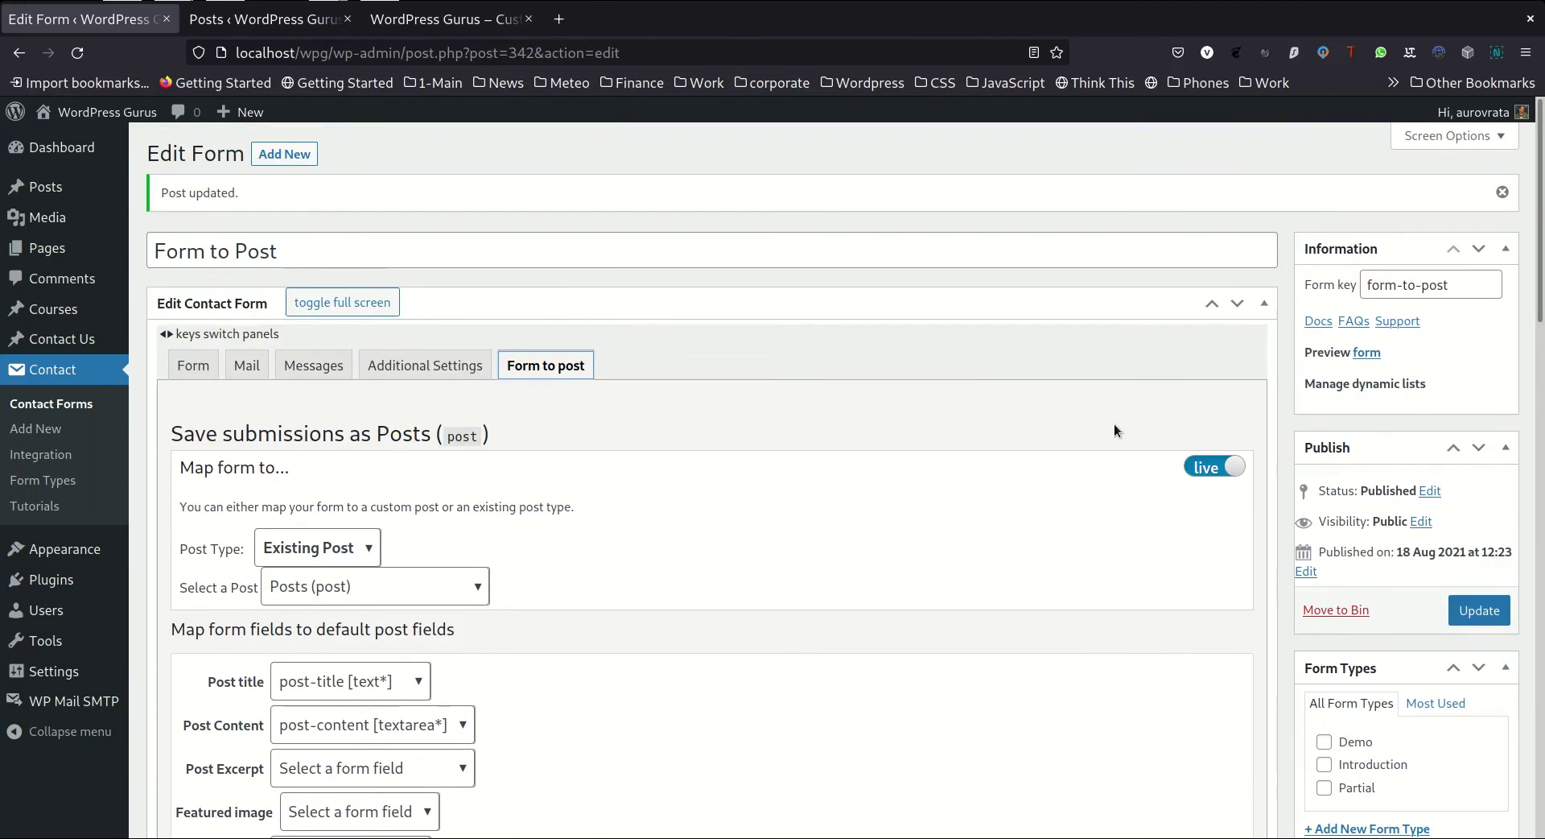
middle_click(1373, 354)
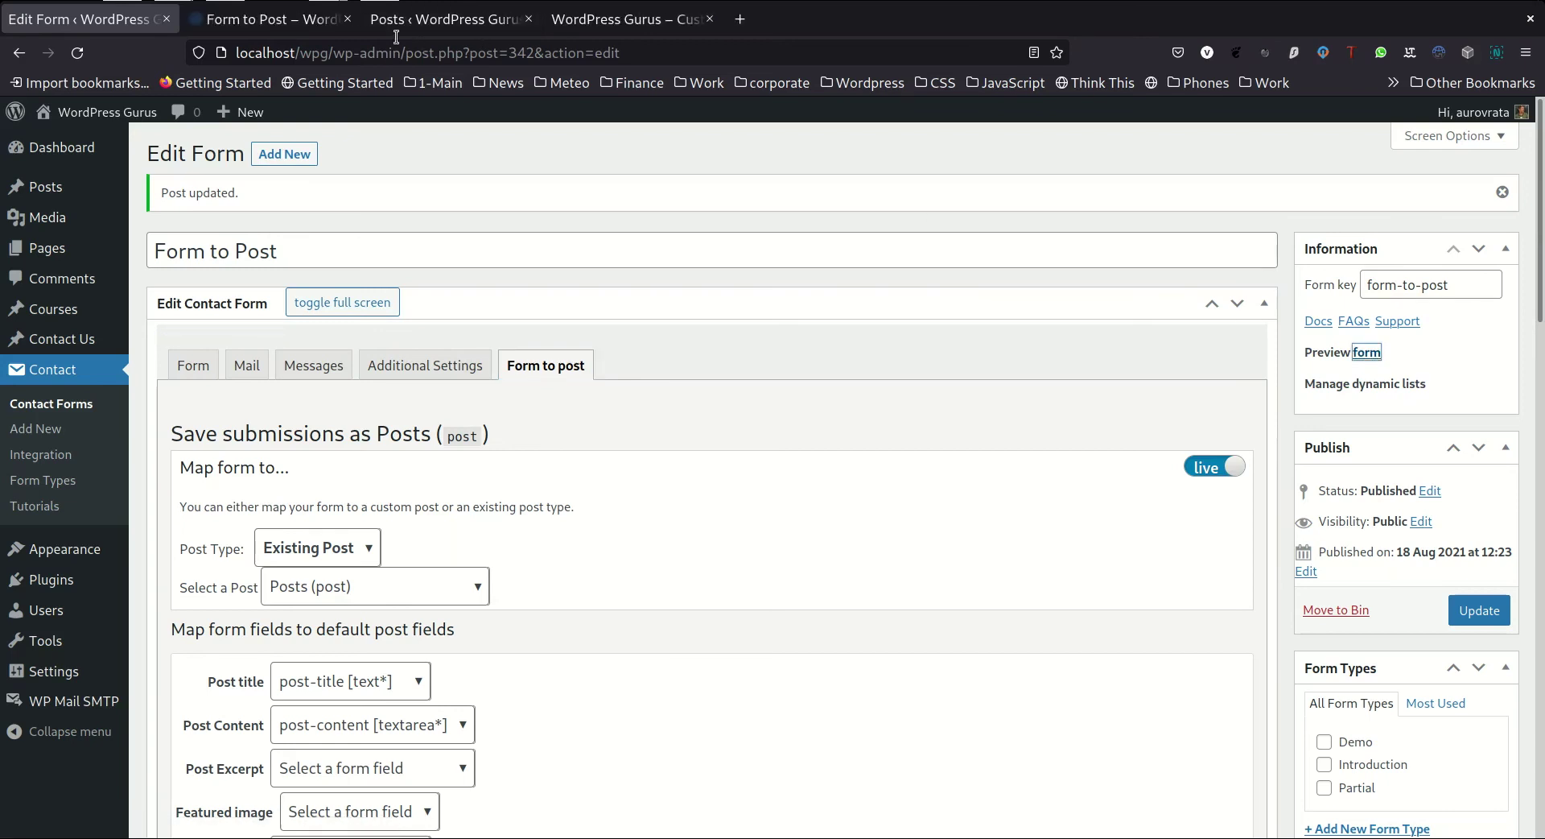
- In the preview tab, enter title 'Hello World' and content 'This is a a short post'
left_click(306, 27)
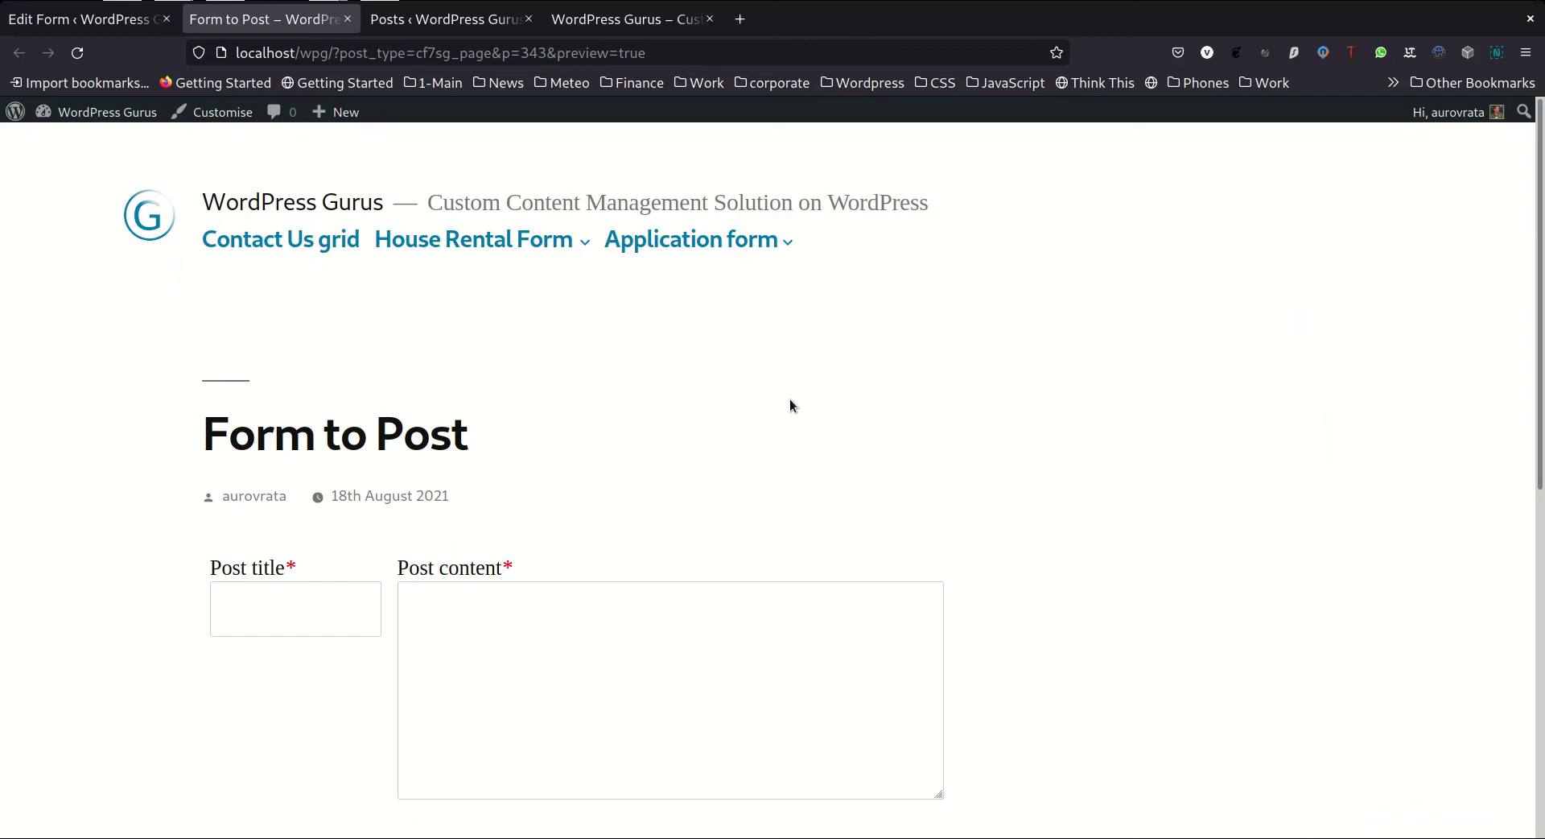
scroll(789, 402, "down", 3)
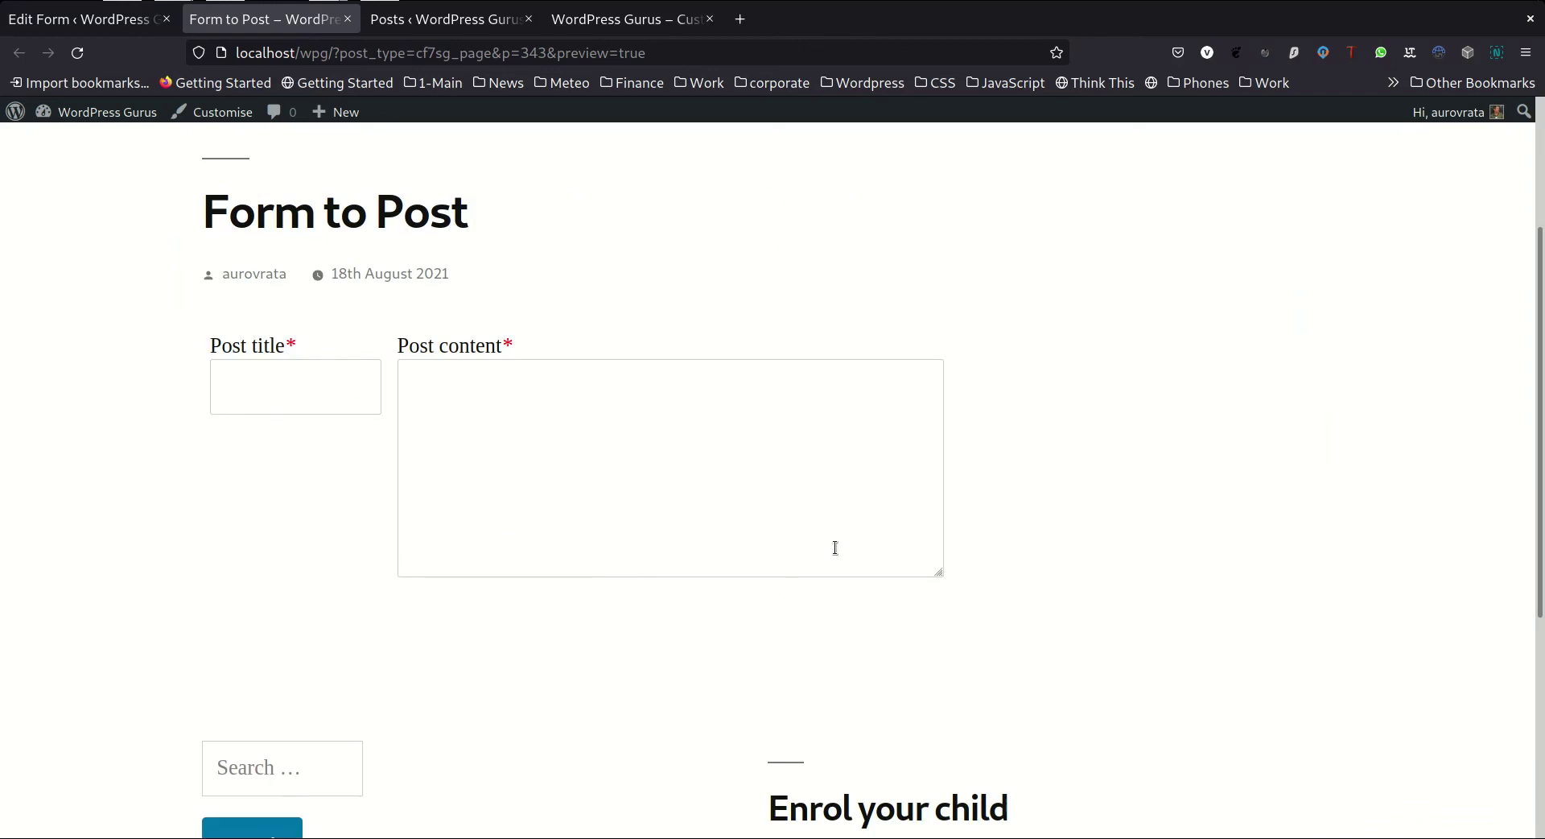
scroll(1074, 522, "up", 2)
scroll(1079, 524, "down", 2)
left_click(339, 379)
type("He")
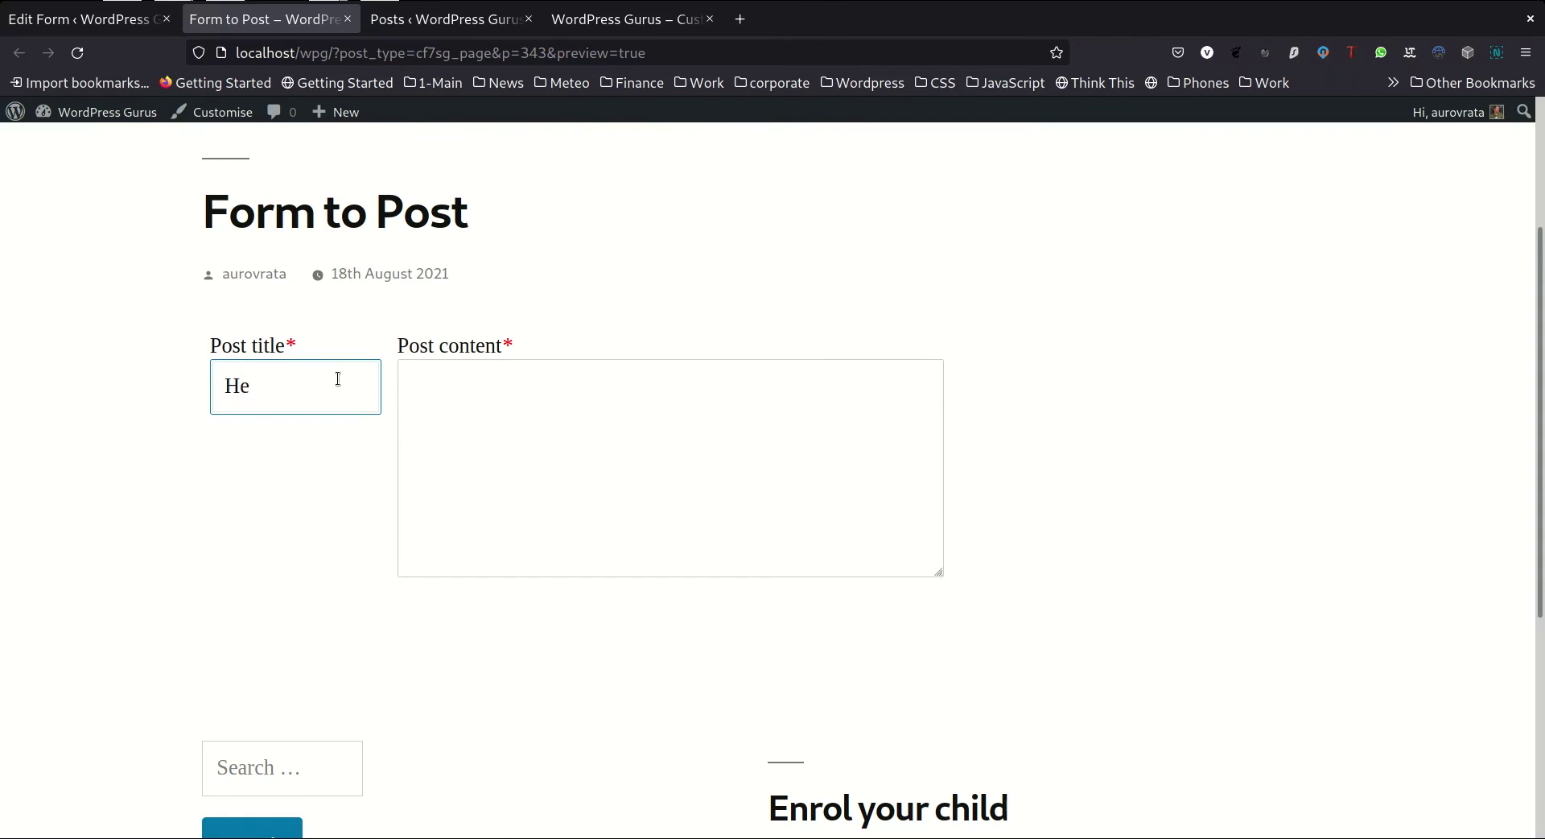
type("llo World")
key("Tab")
type("This is ")
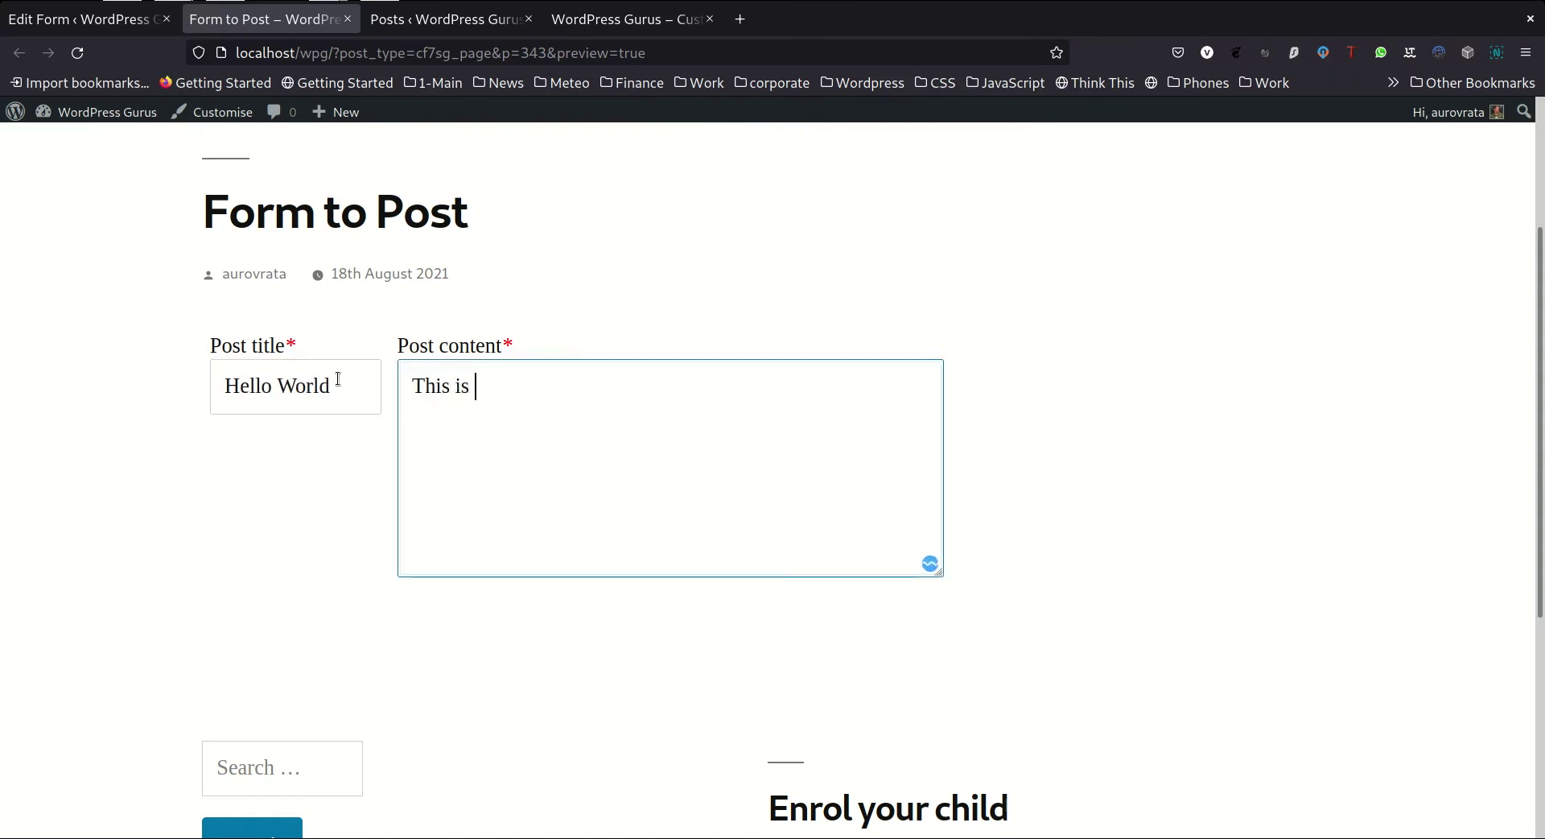
type("a a short post")
scroll(917, 503, "down", 4)
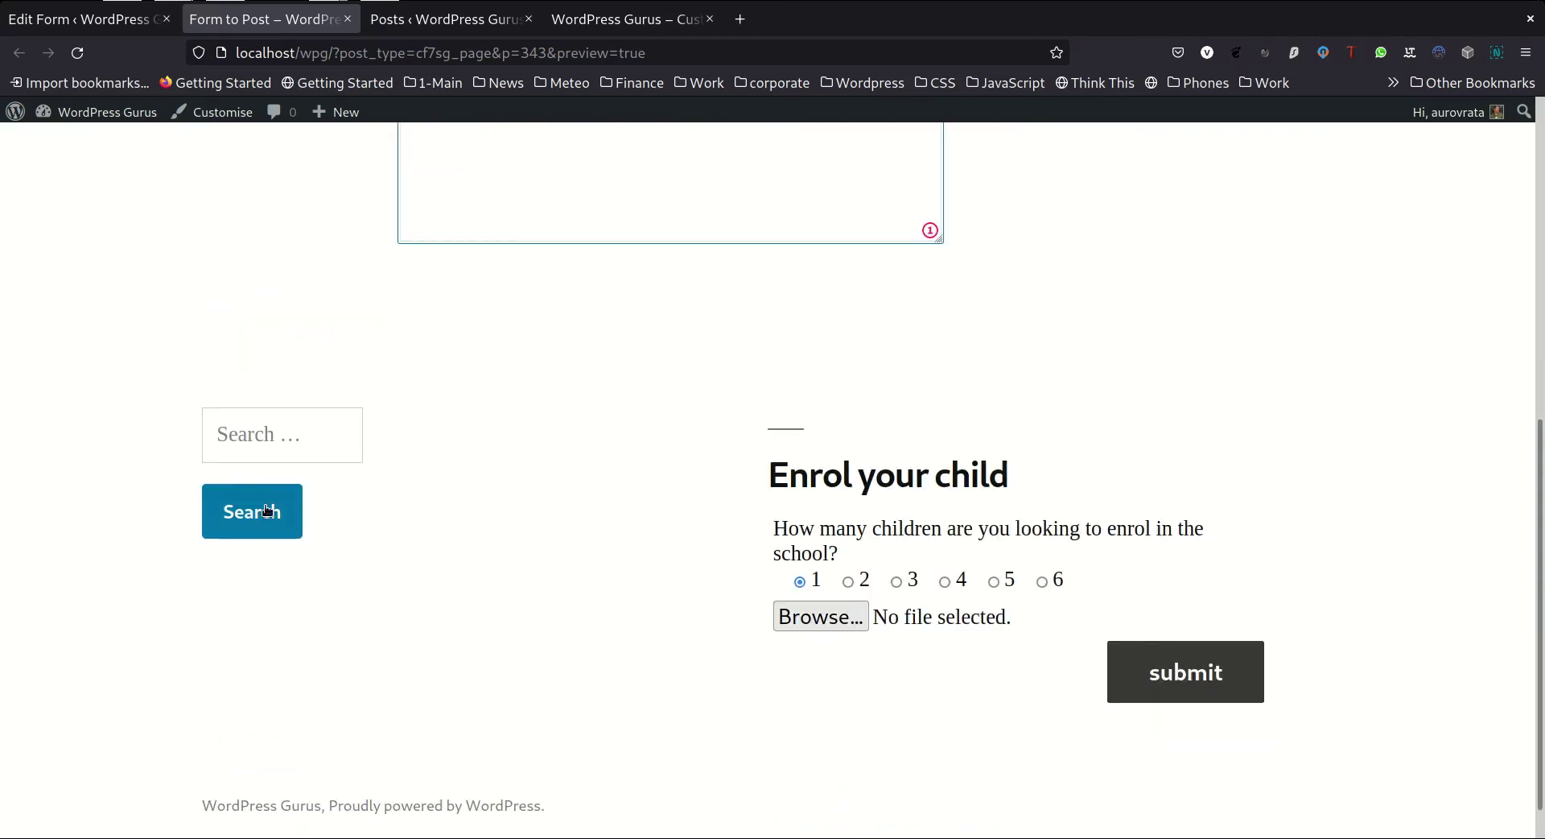
scroll(942, 483, "up", 1)
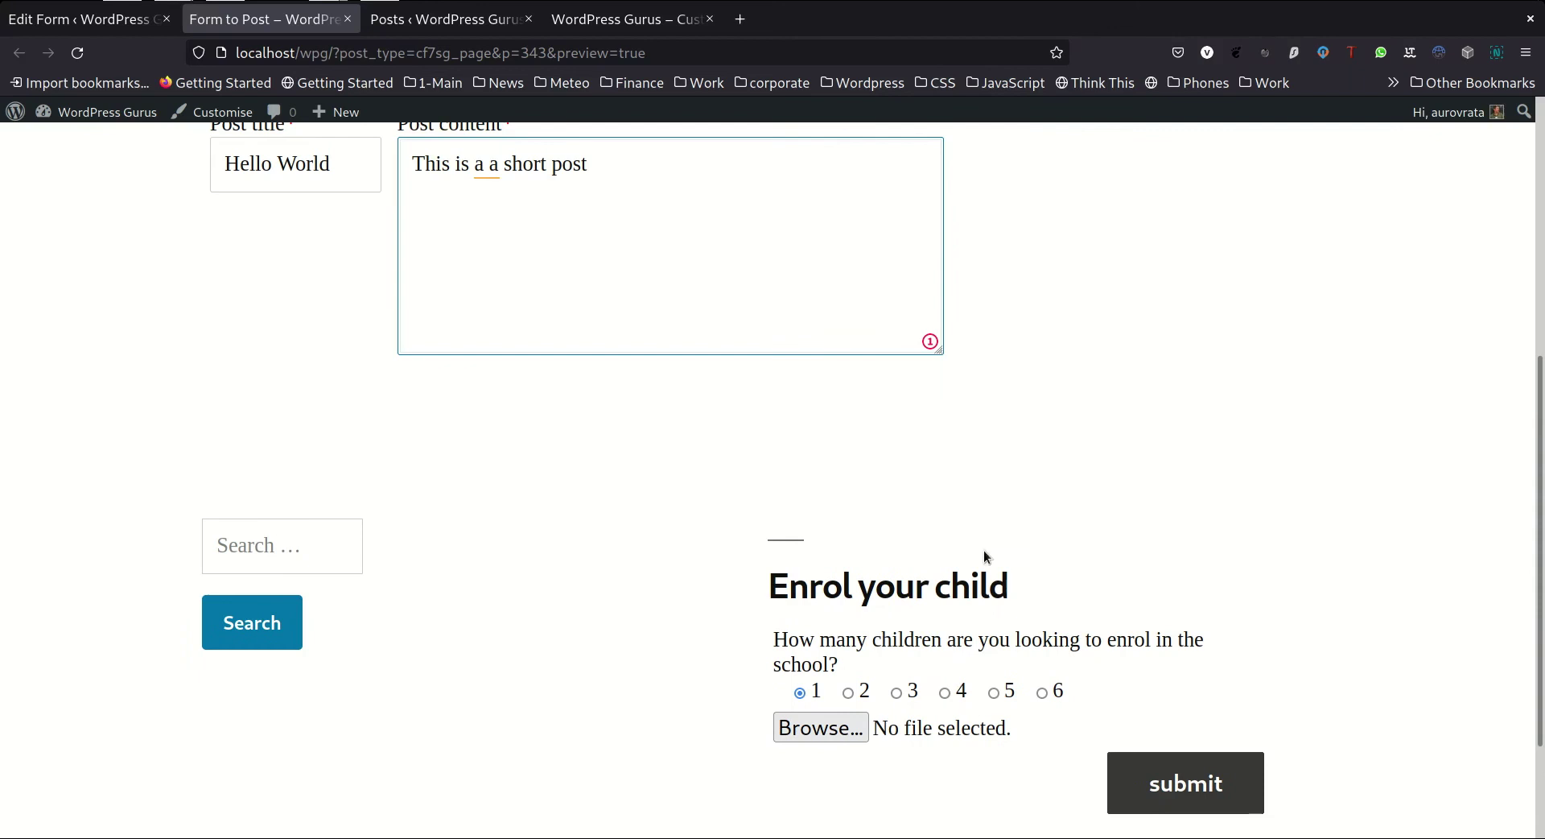
scroll(906, 359, "up", 5)
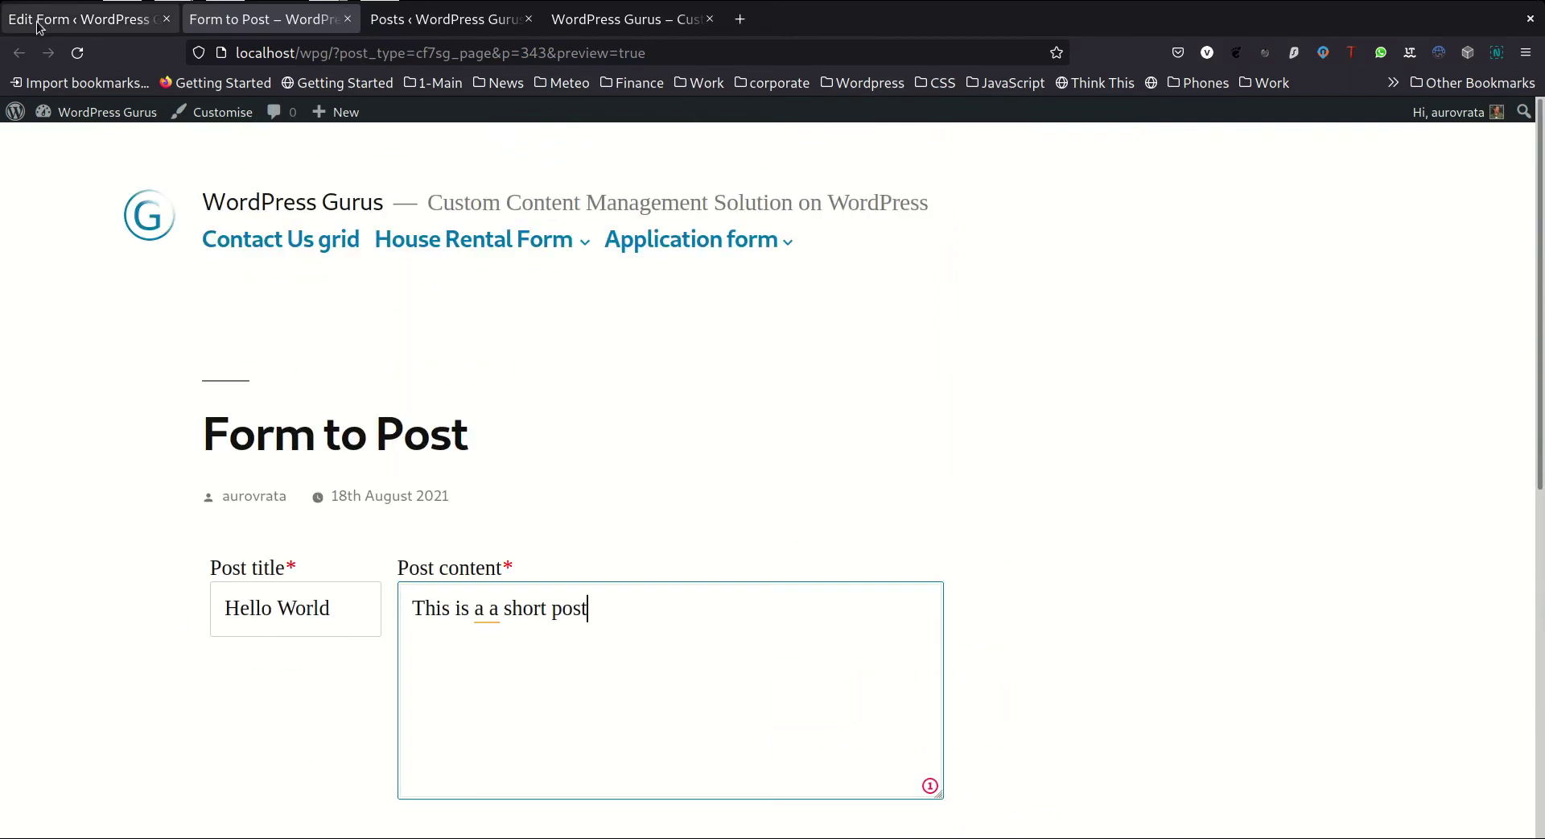
- Add a new form row with a quarter-width column offset to the far right
left_click(113, 22)
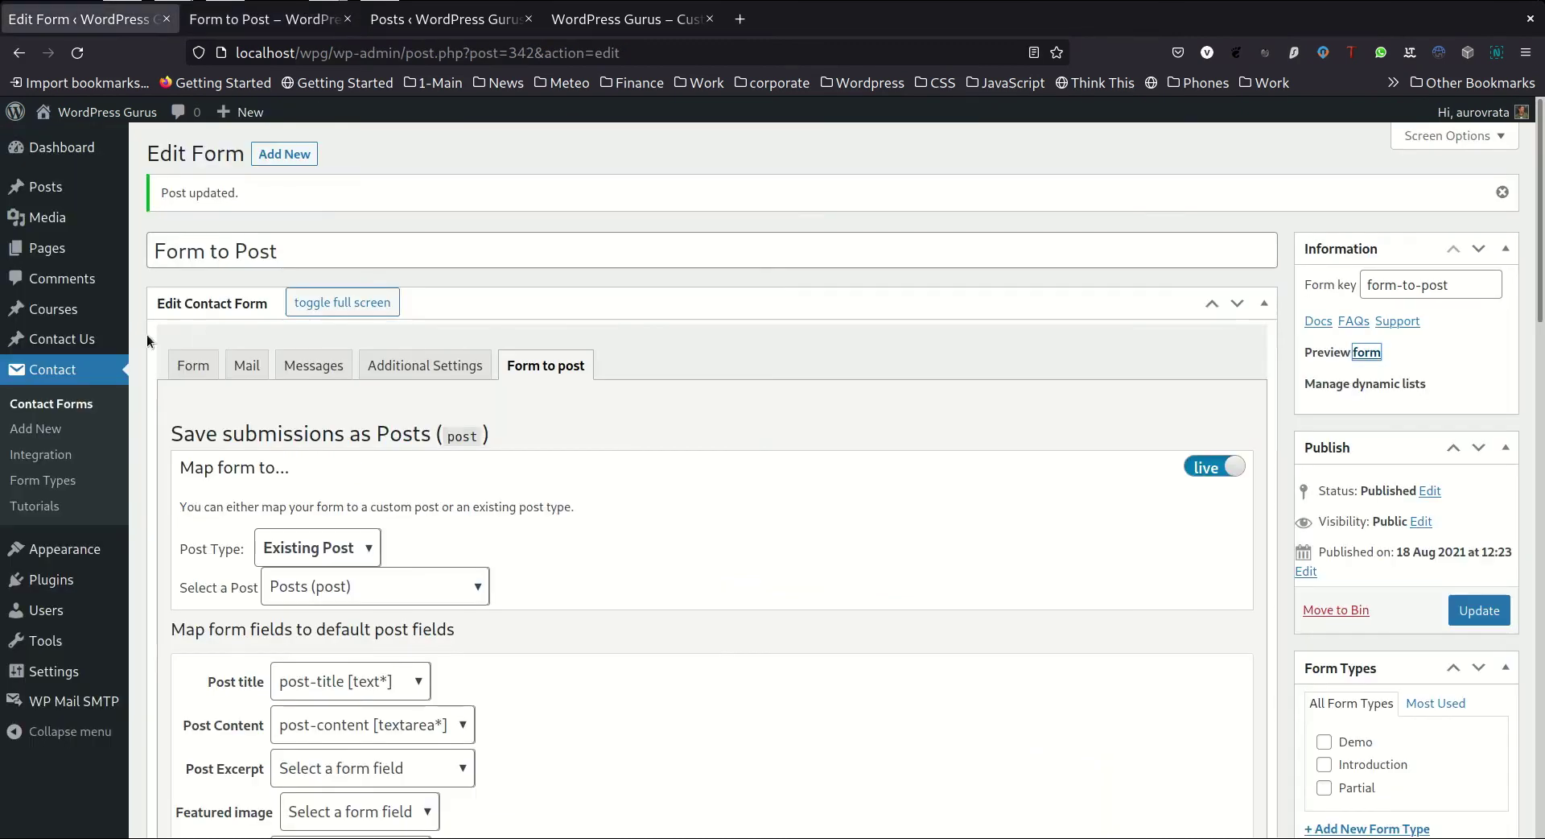
left_click(192, 367)
scroll(934, 426, "down", 4)
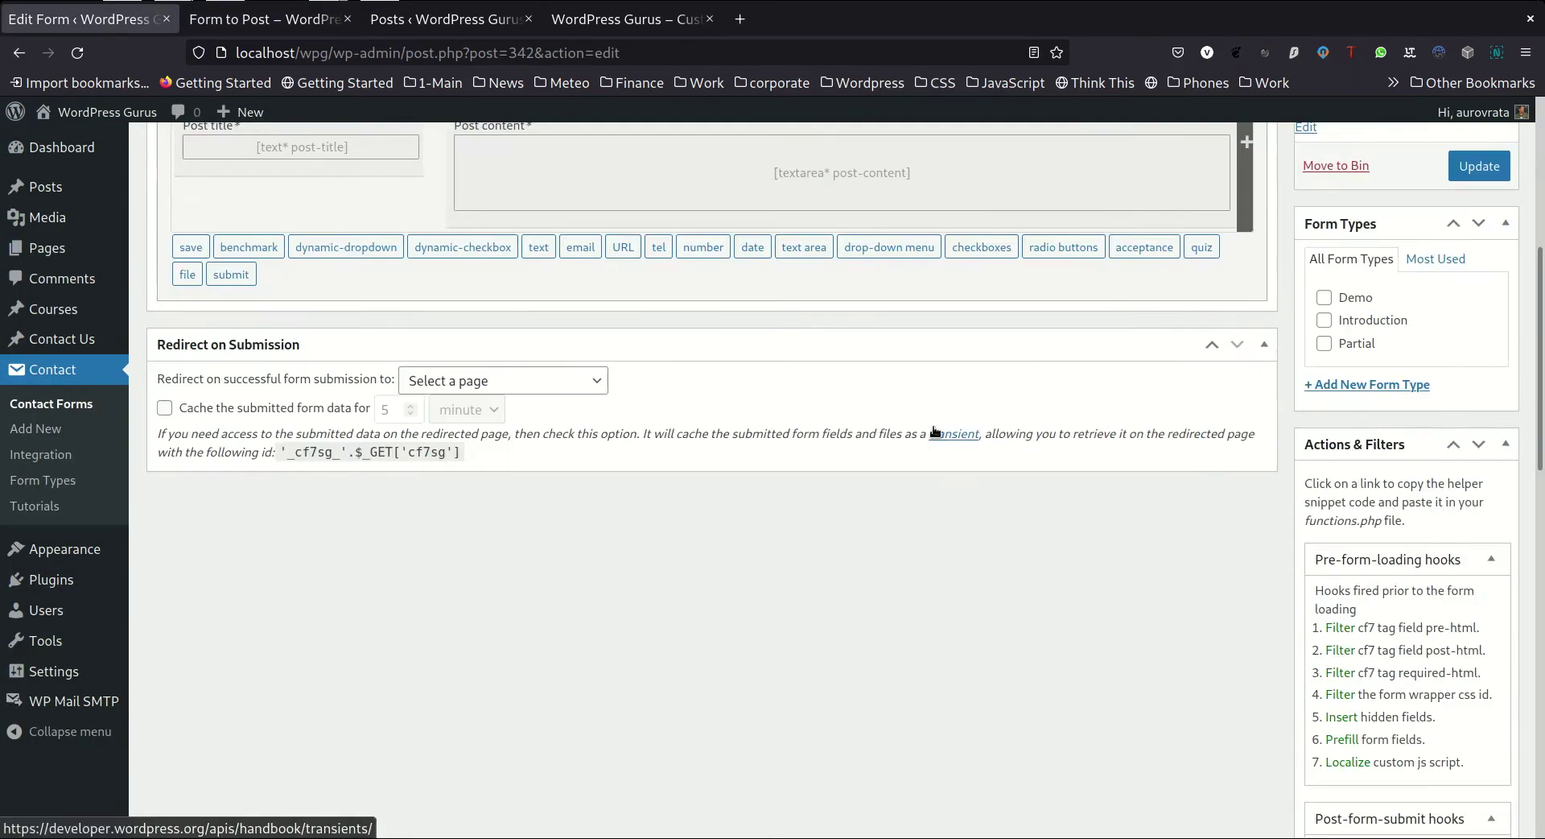
scroll(934, 432, "up", 2)
scroll(934, 431, "up", 2)
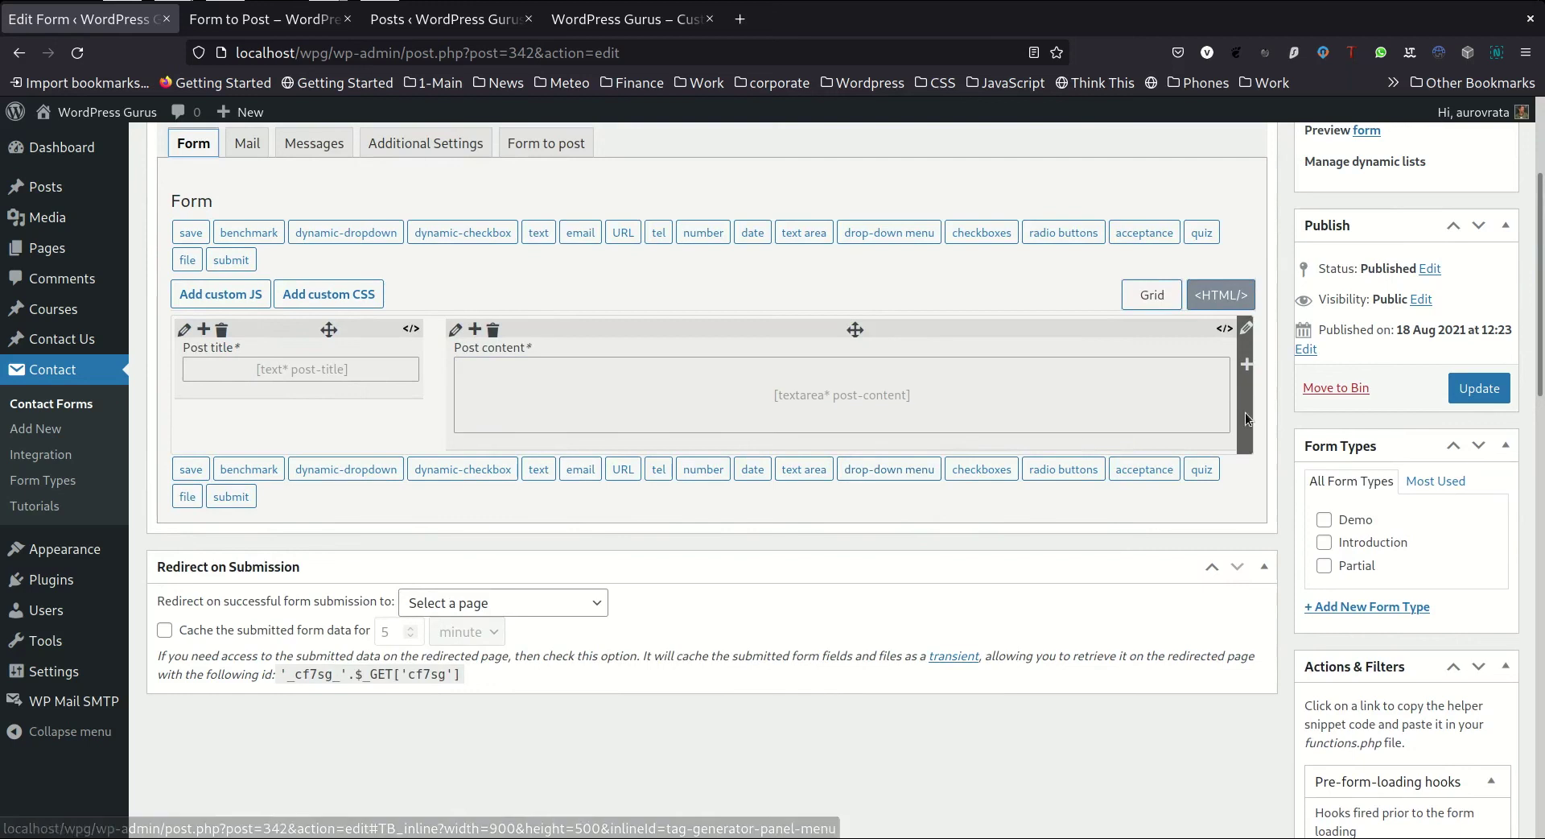
left_click(1245, 367)
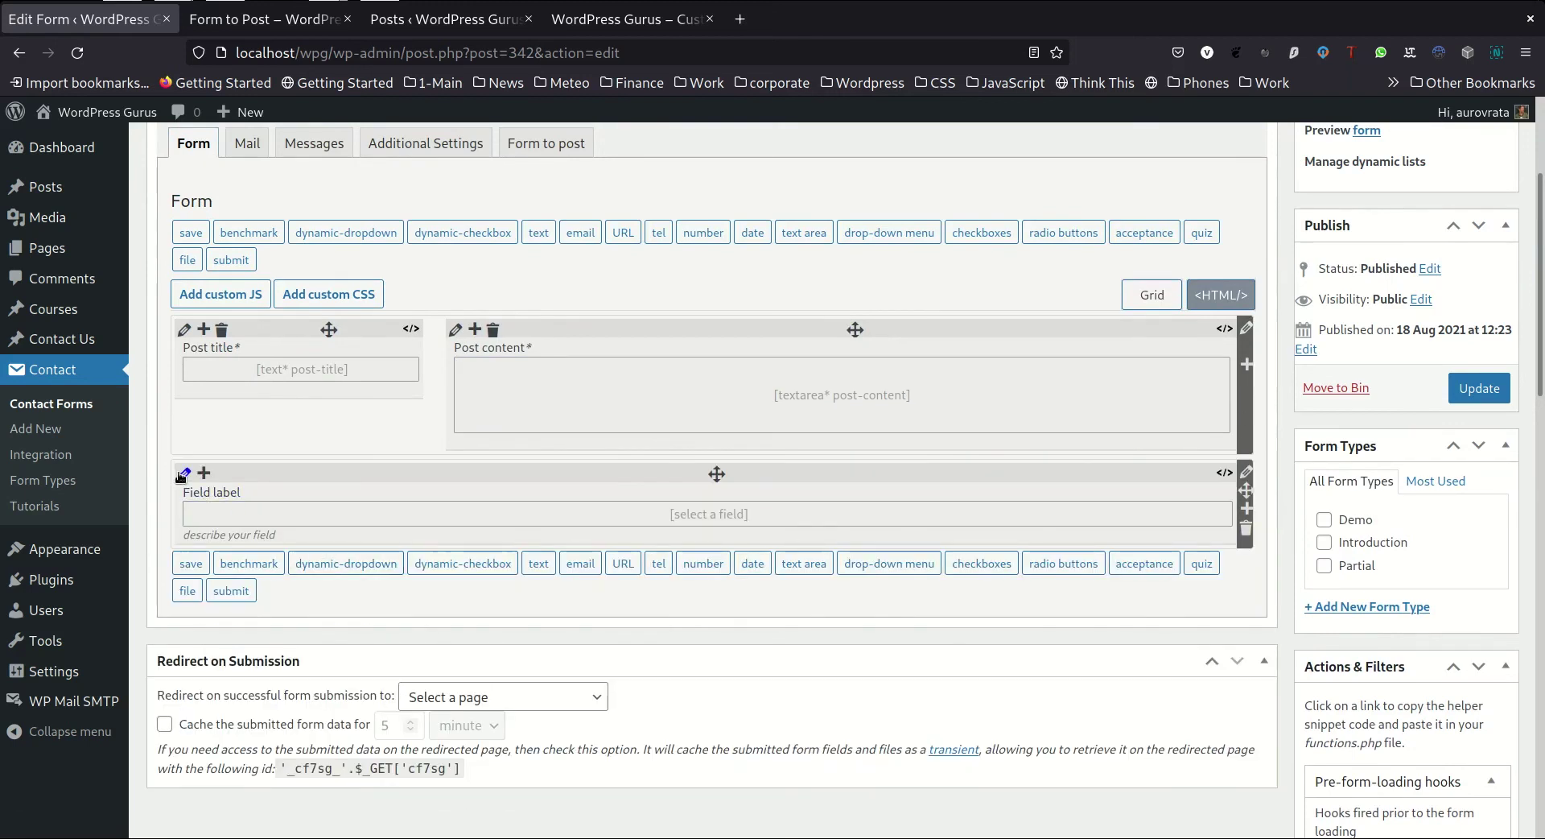
left_click(184, 474)
left_click(216, 572)
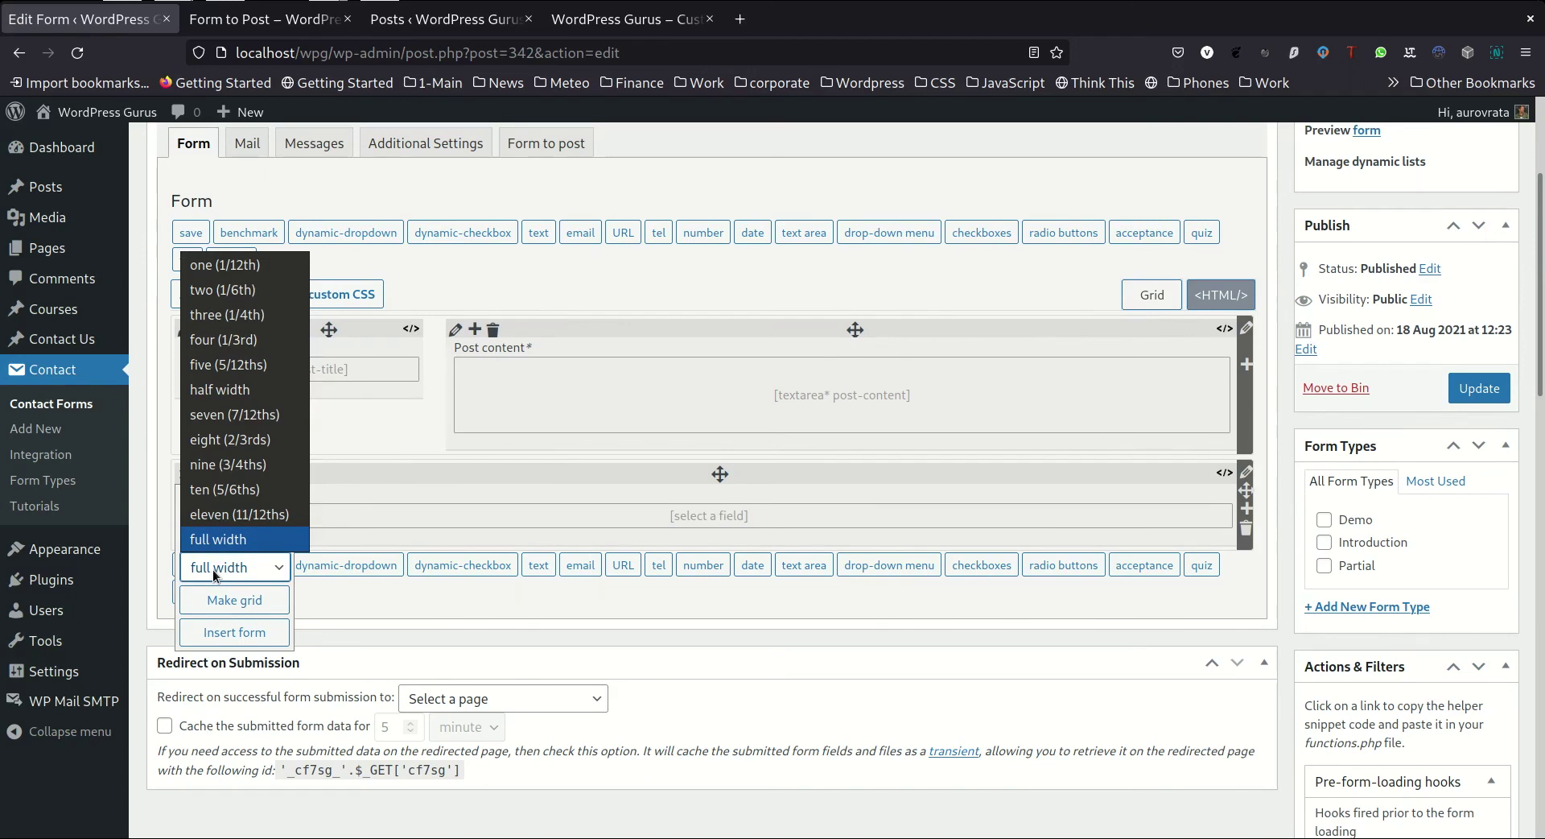
left_click(215, 314)
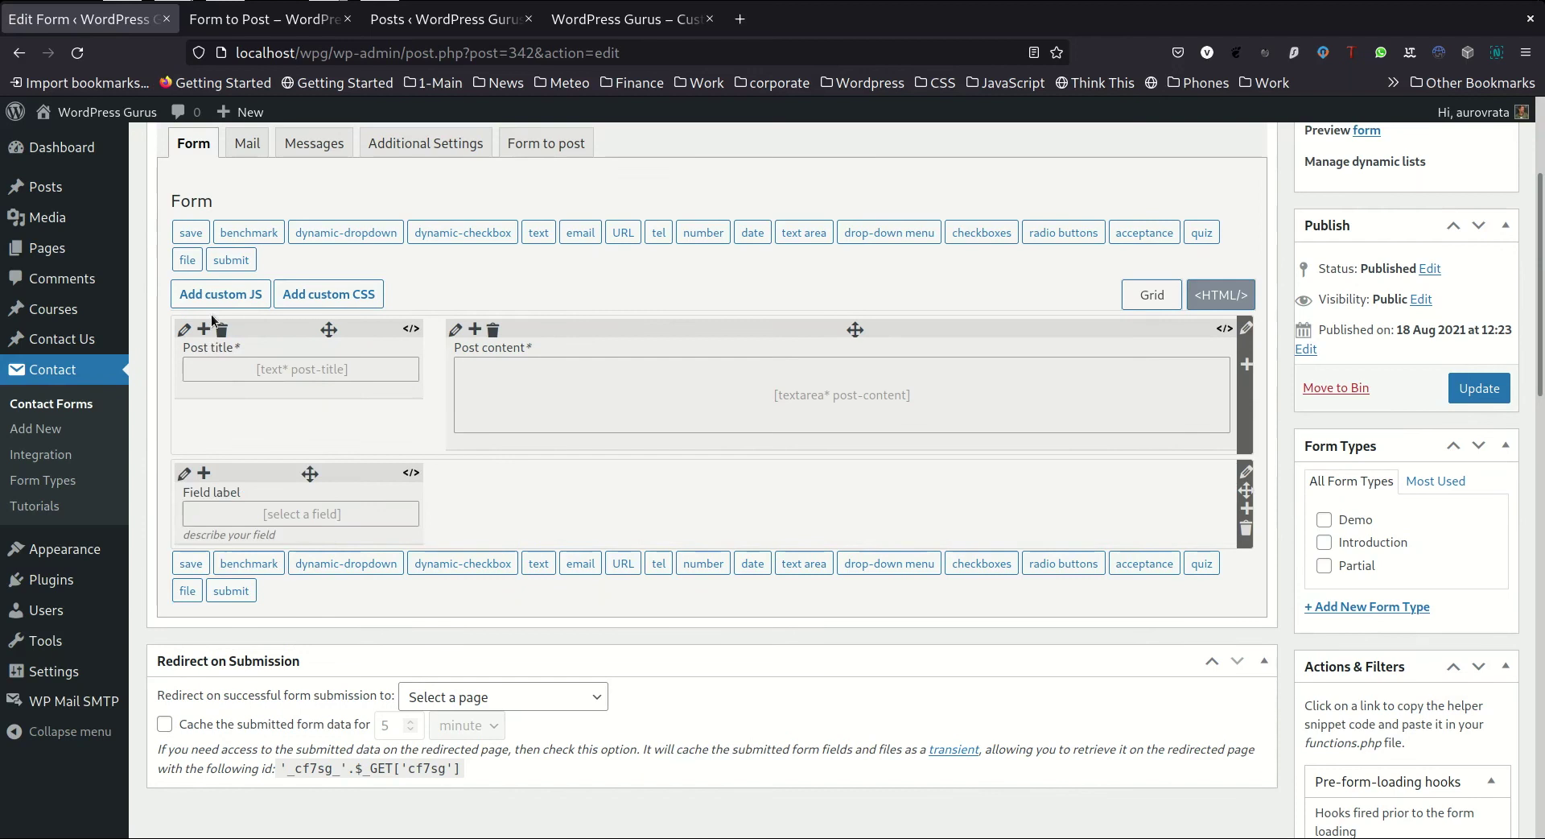
left_click(184, 476)
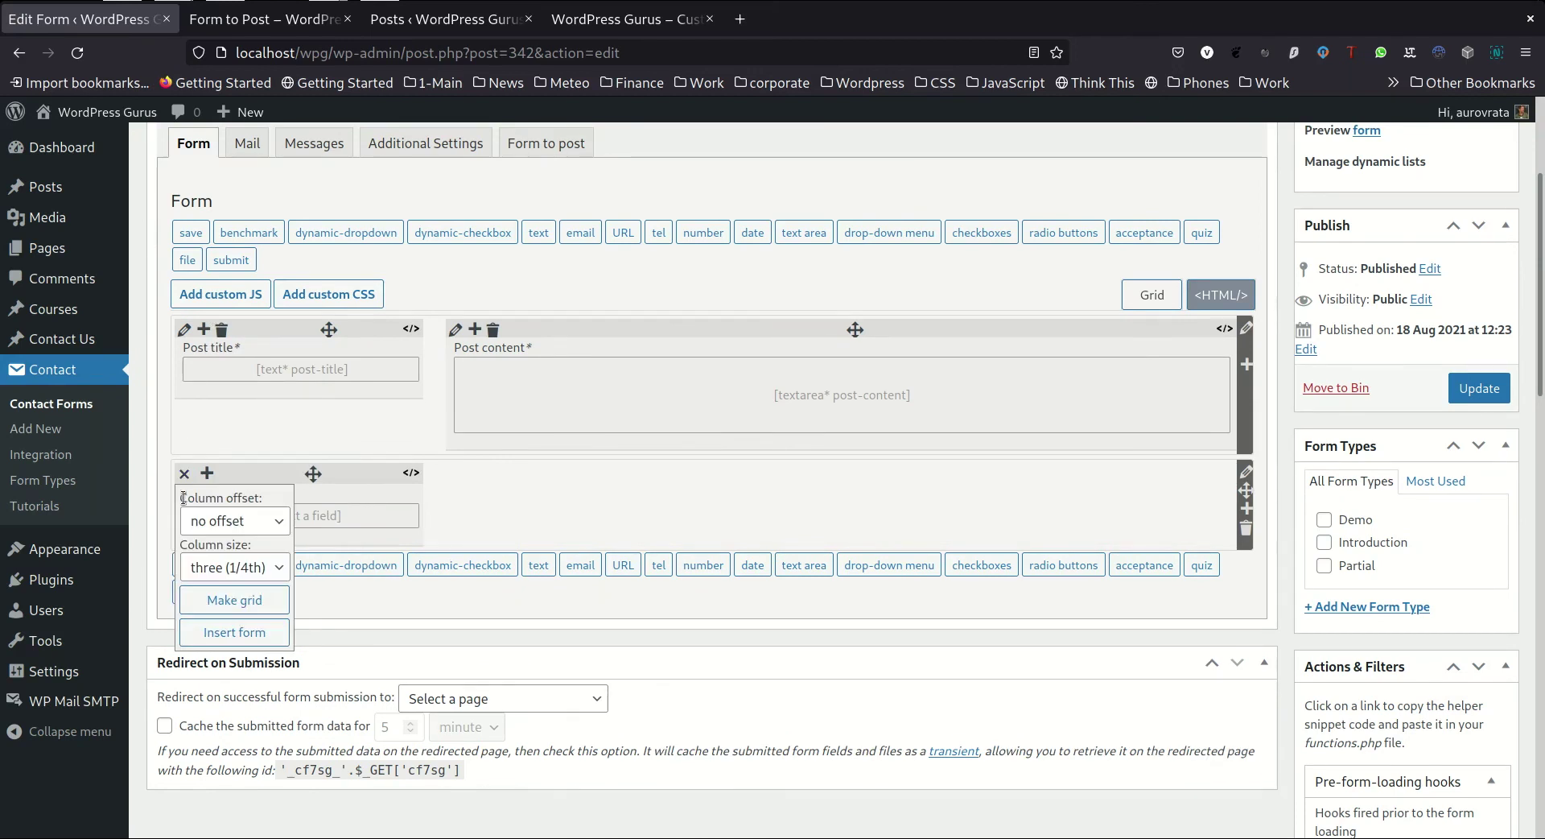
left_click(201, 521)
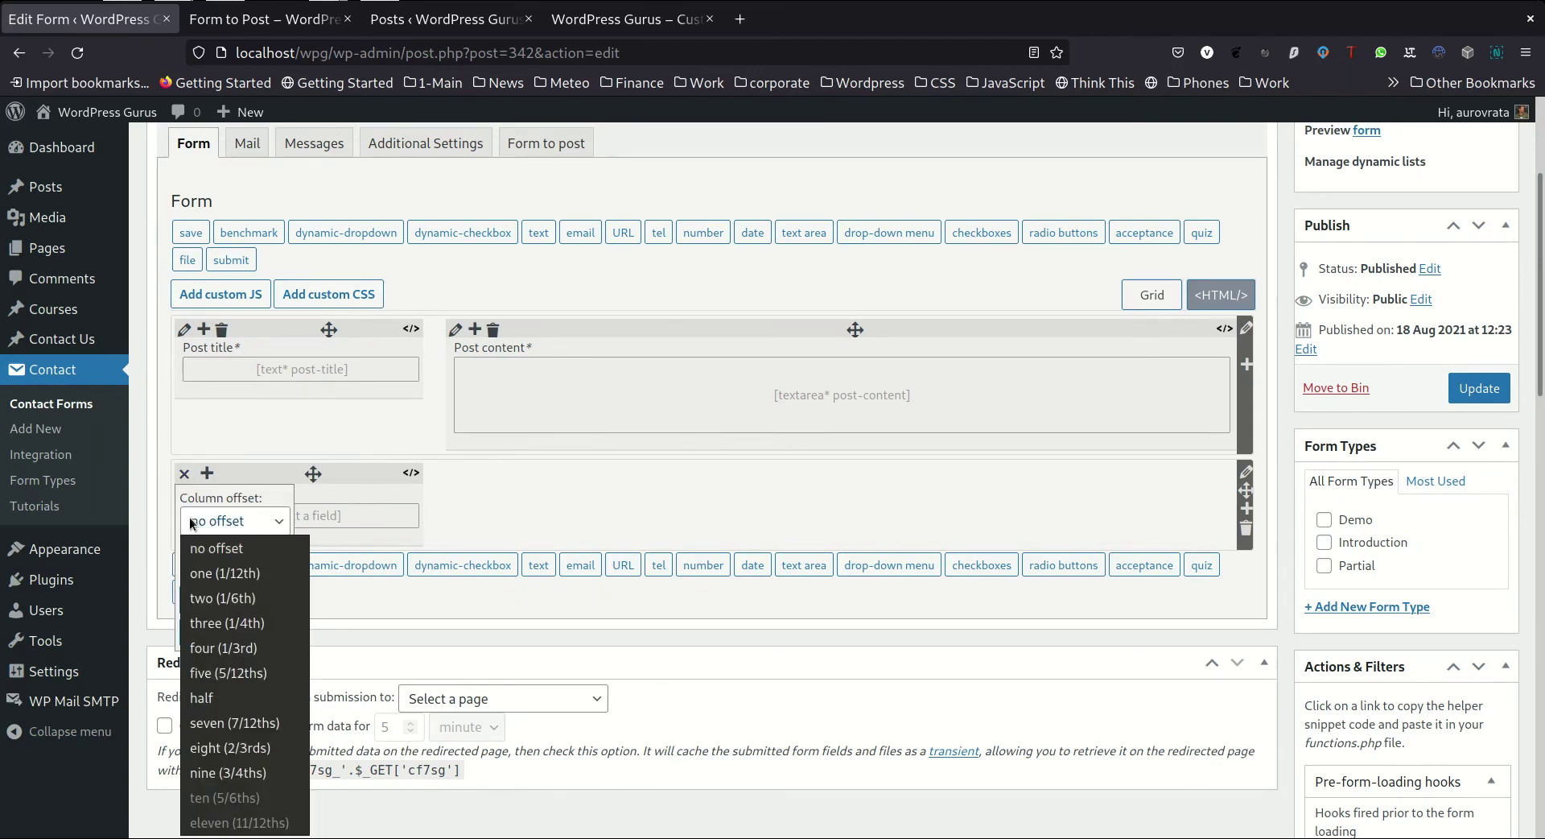
left_click(215, 773)
- Insert a submit button labelled 'submit' into the new column and update the form
left_click(1125, 513)
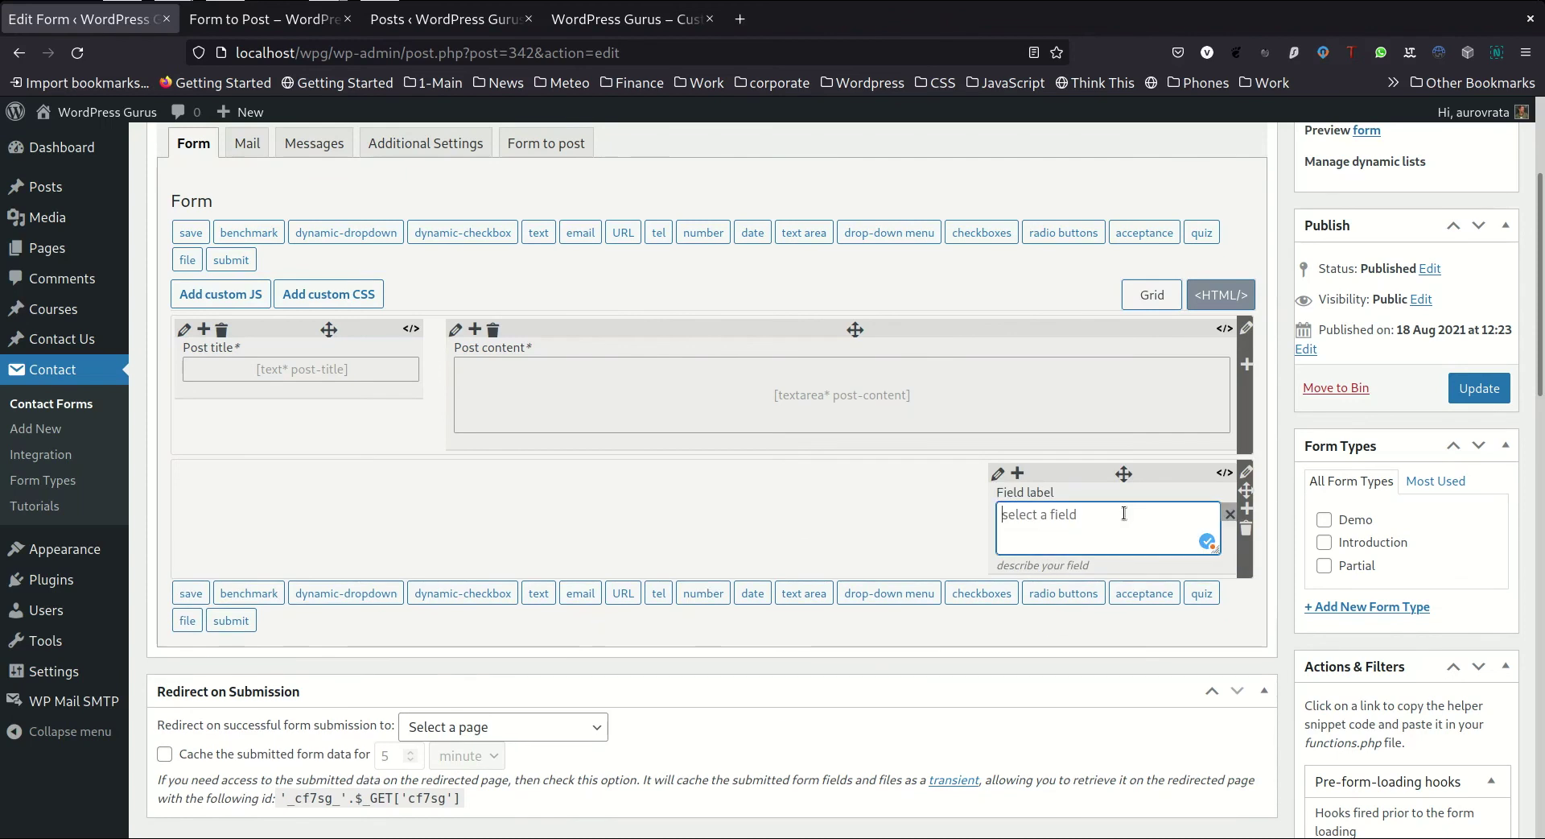
left_click(231, 621)
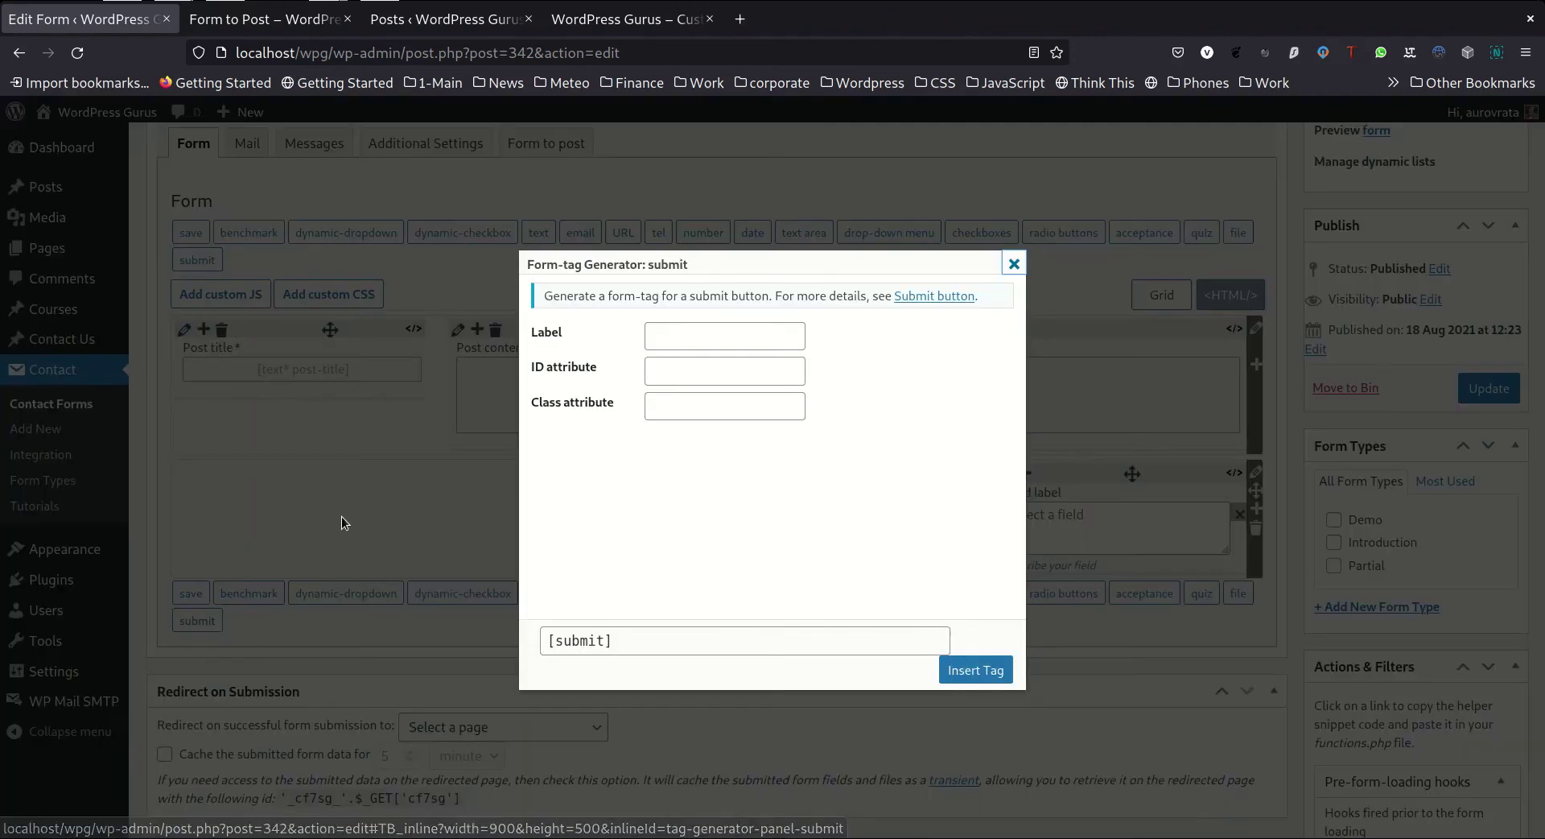
left_click(737, 337)
type("su")
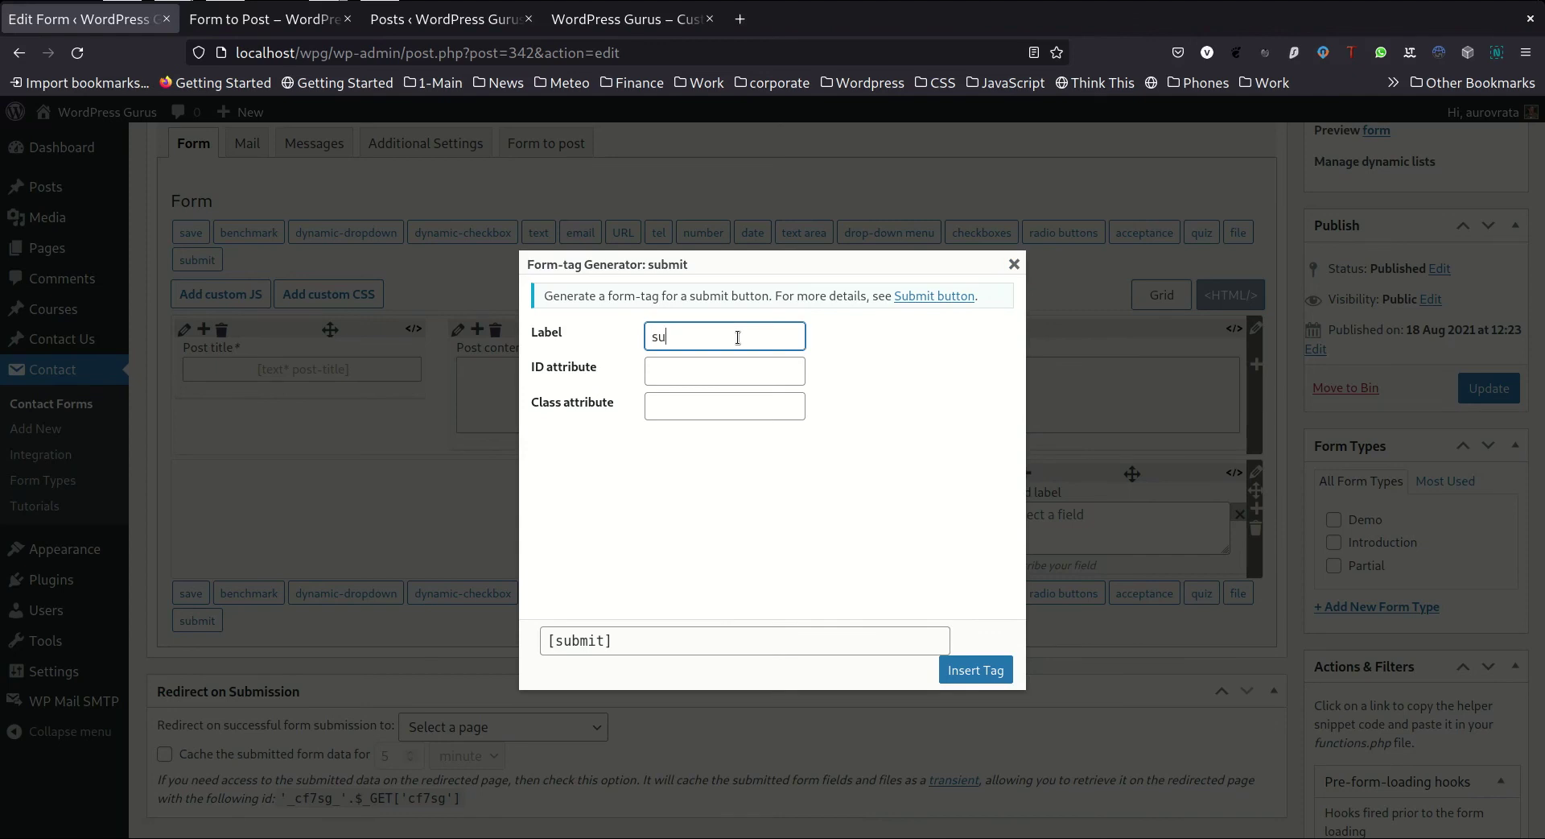
type("bmit")
left_click(976, 670)
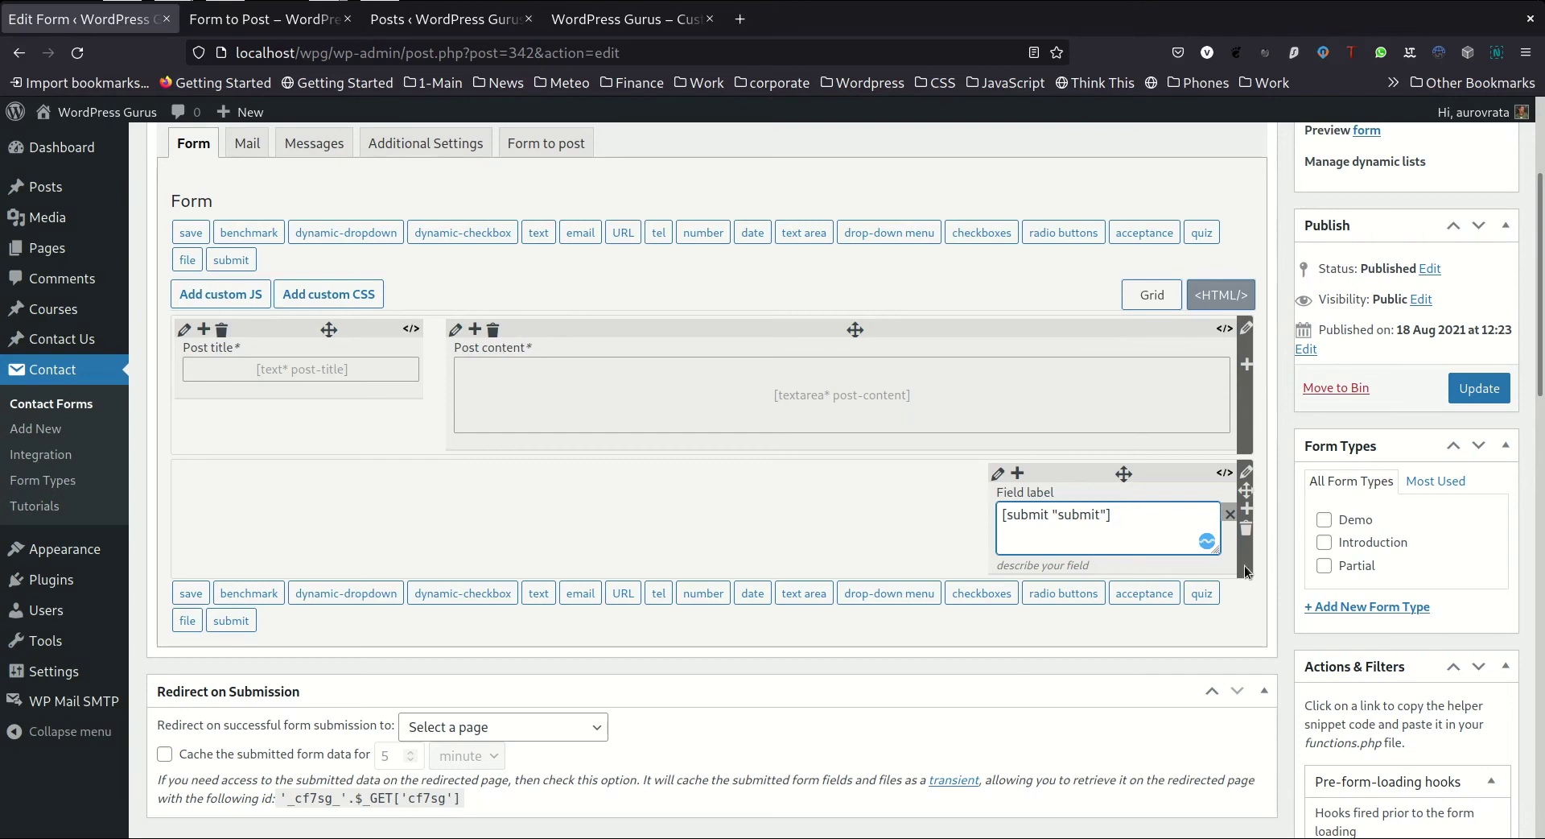
left_click(1236, 602)
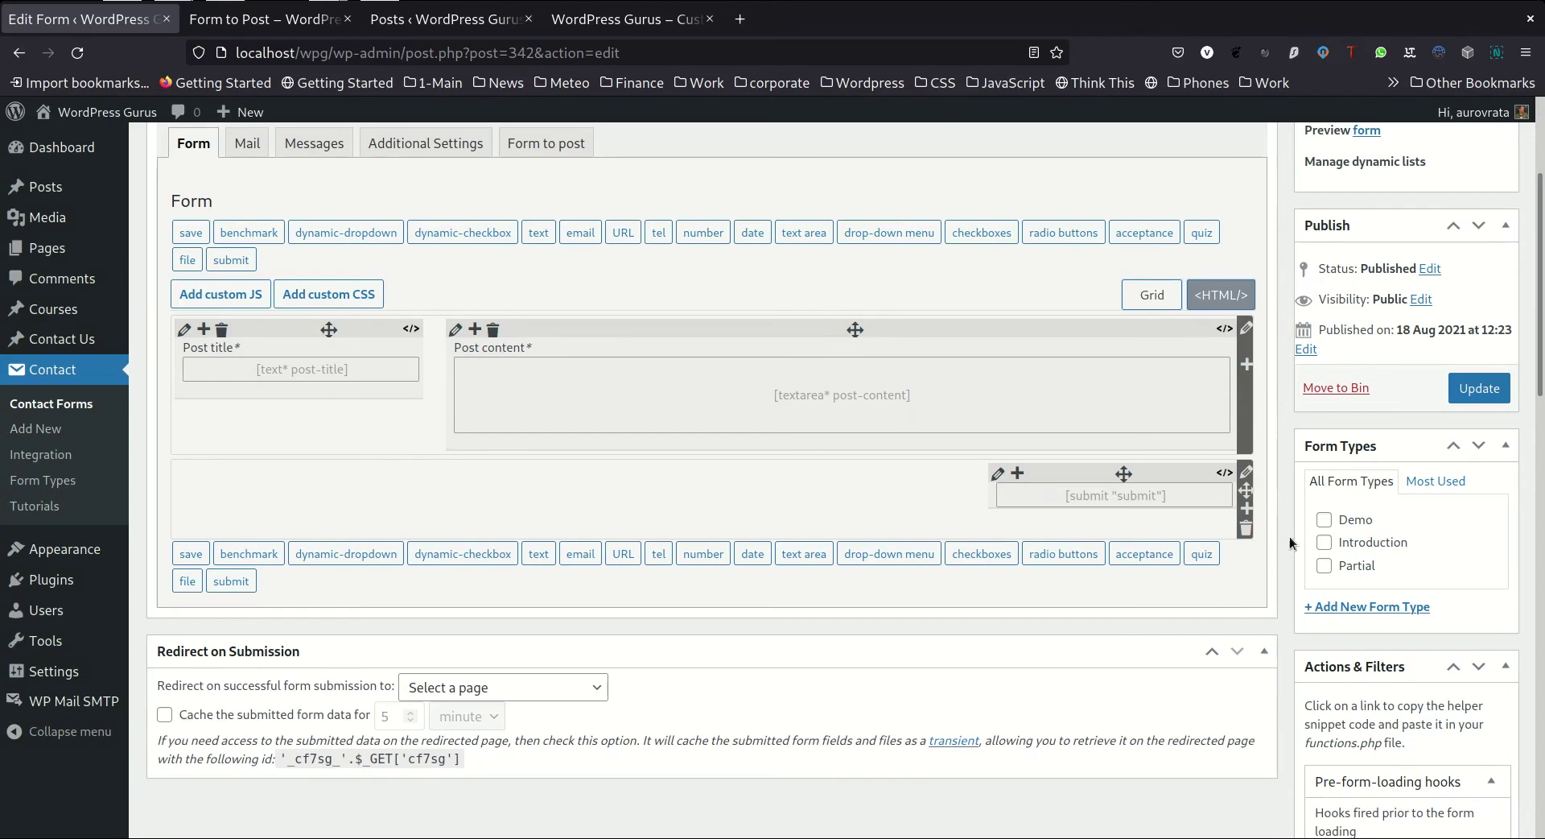
left_click(1479, 390)
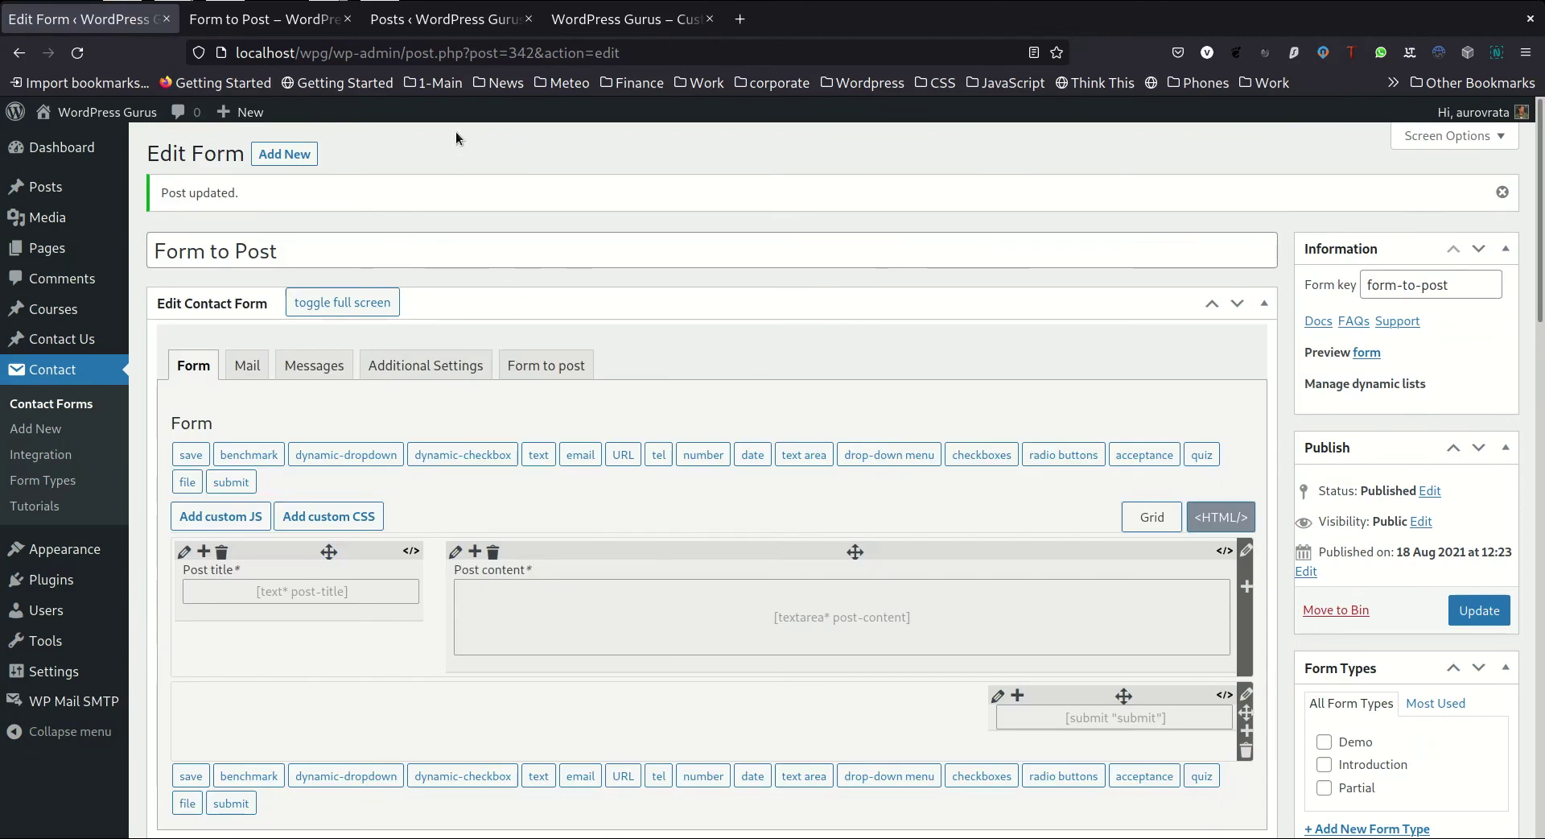
- Reload the preview to show the new button and submit the Hello World post
left_click(285, 28)
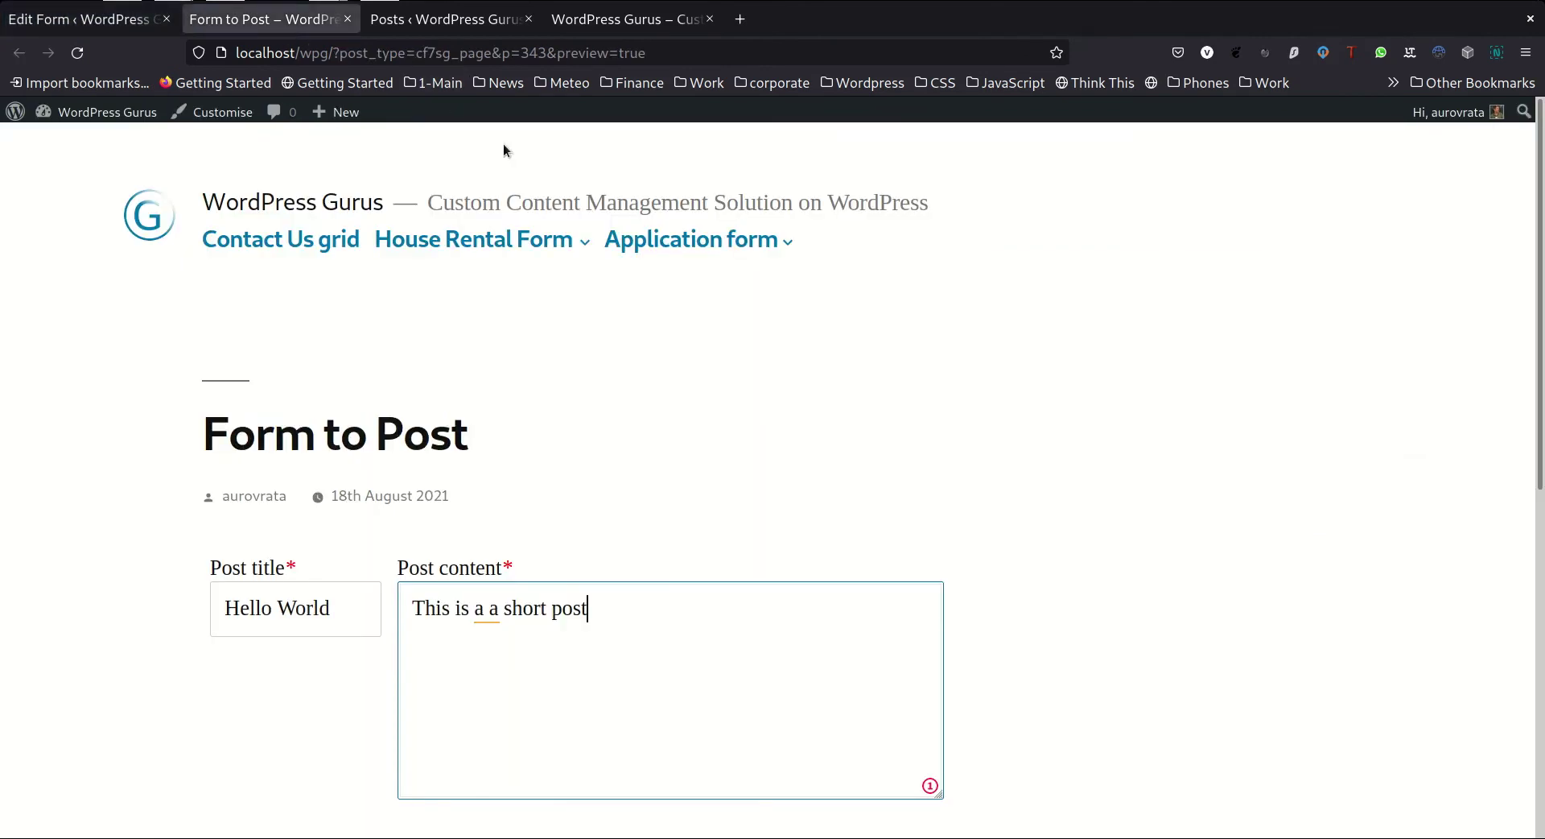
left_click(77, 52)
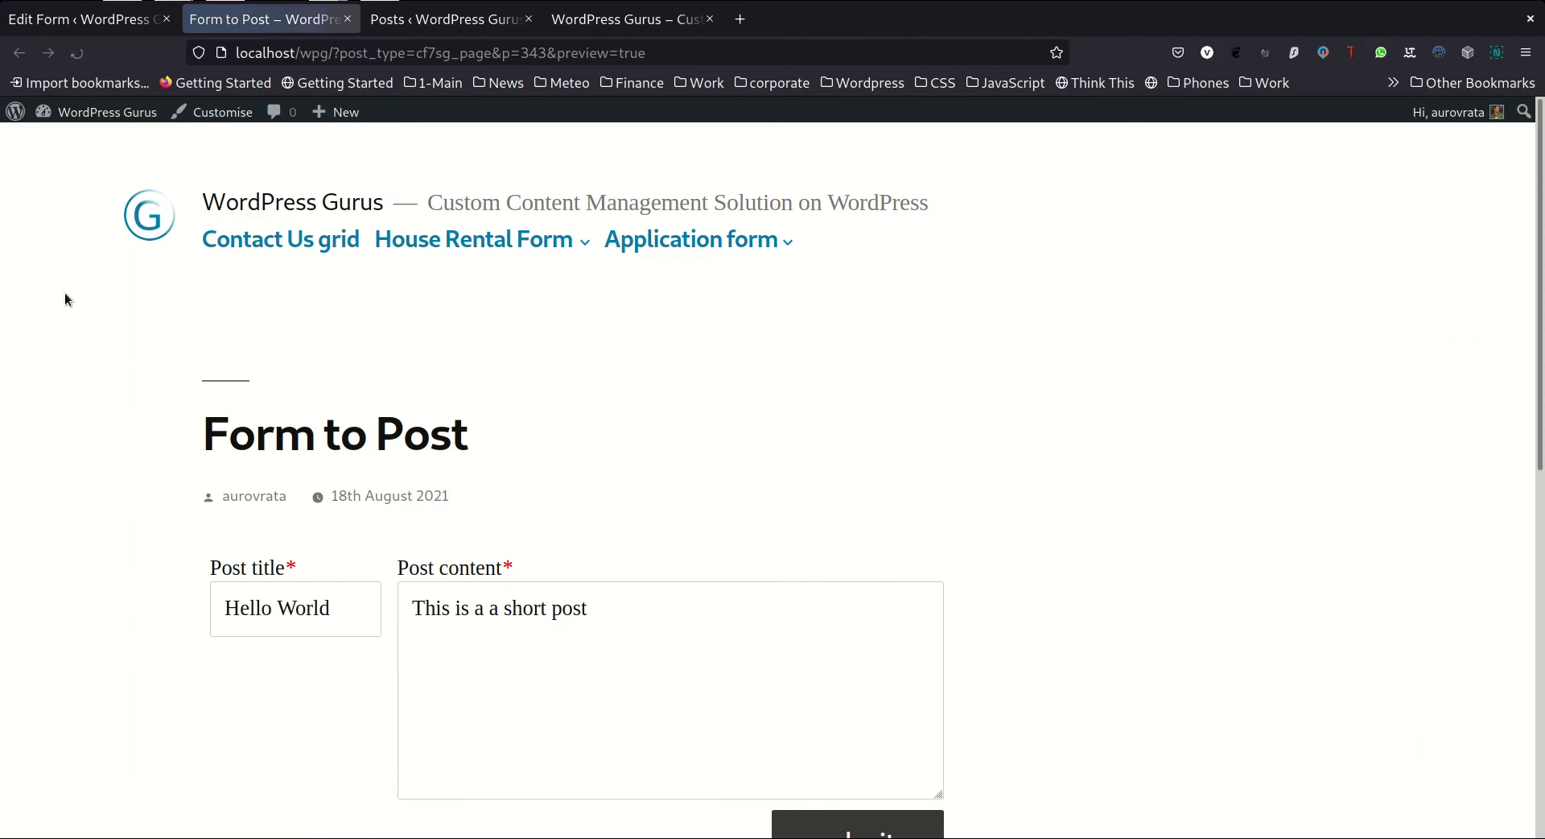
scroll(66, 297, "down", 3)
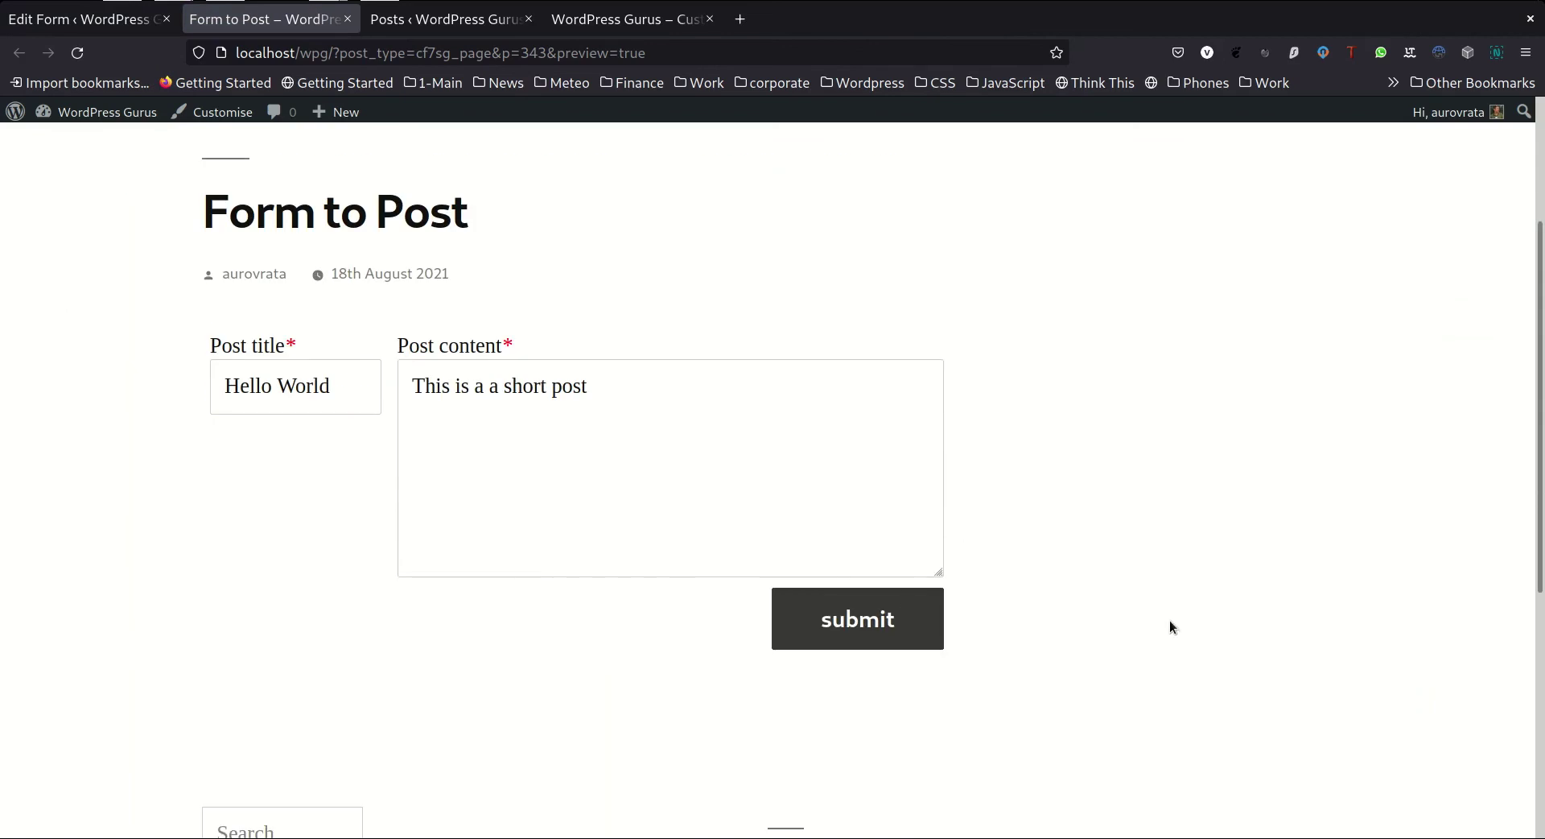
scroll(1170, 620, "down", 1)
scroll(1166, 625, "up", 1)
left_click(911, 625)
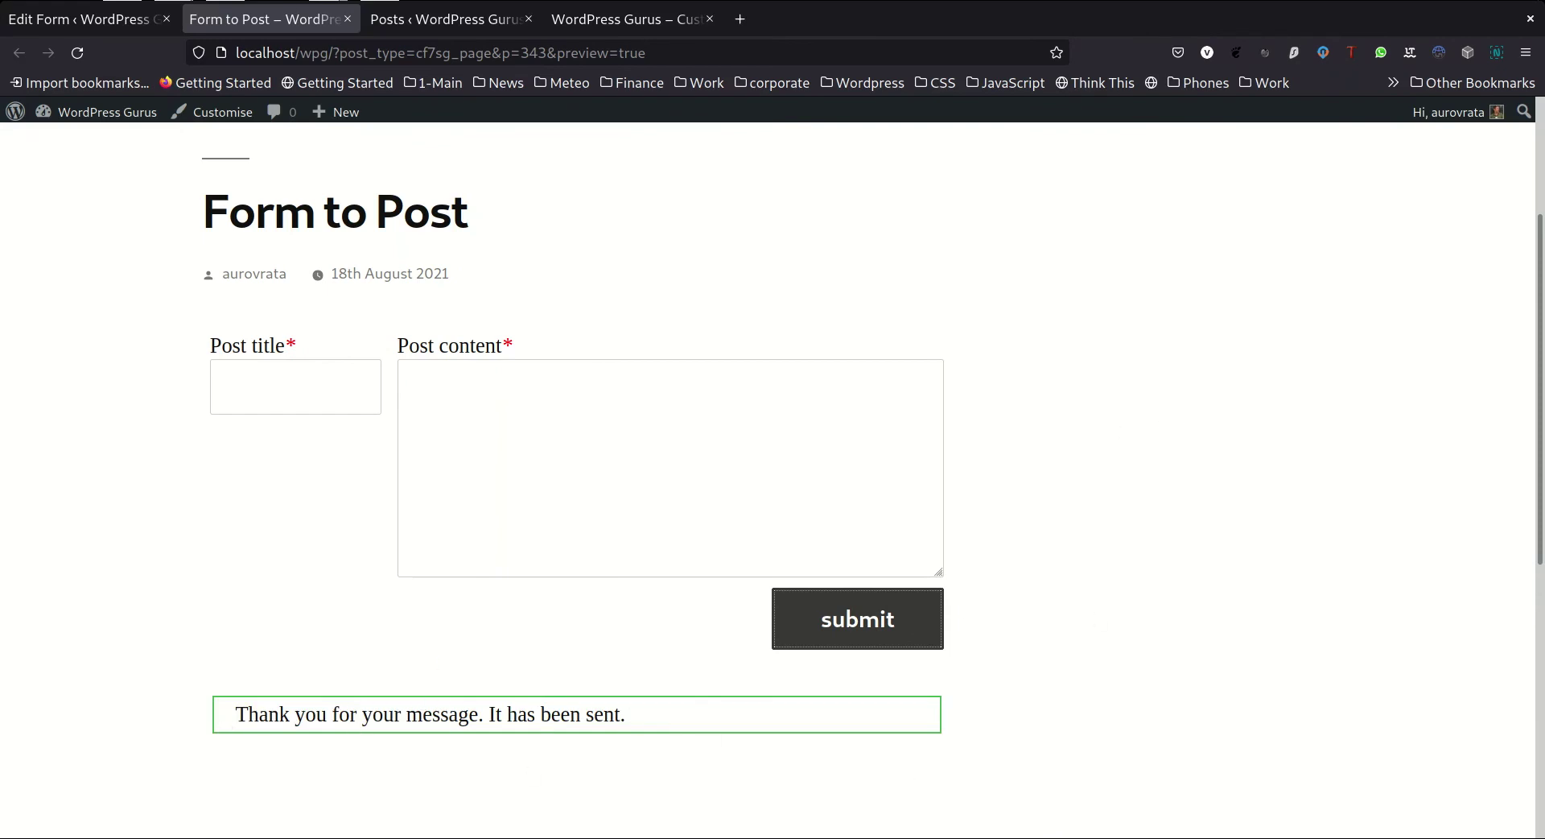
- Switch to the Posts tab and reload it to show the Hello World draft
left_click(95, 32)
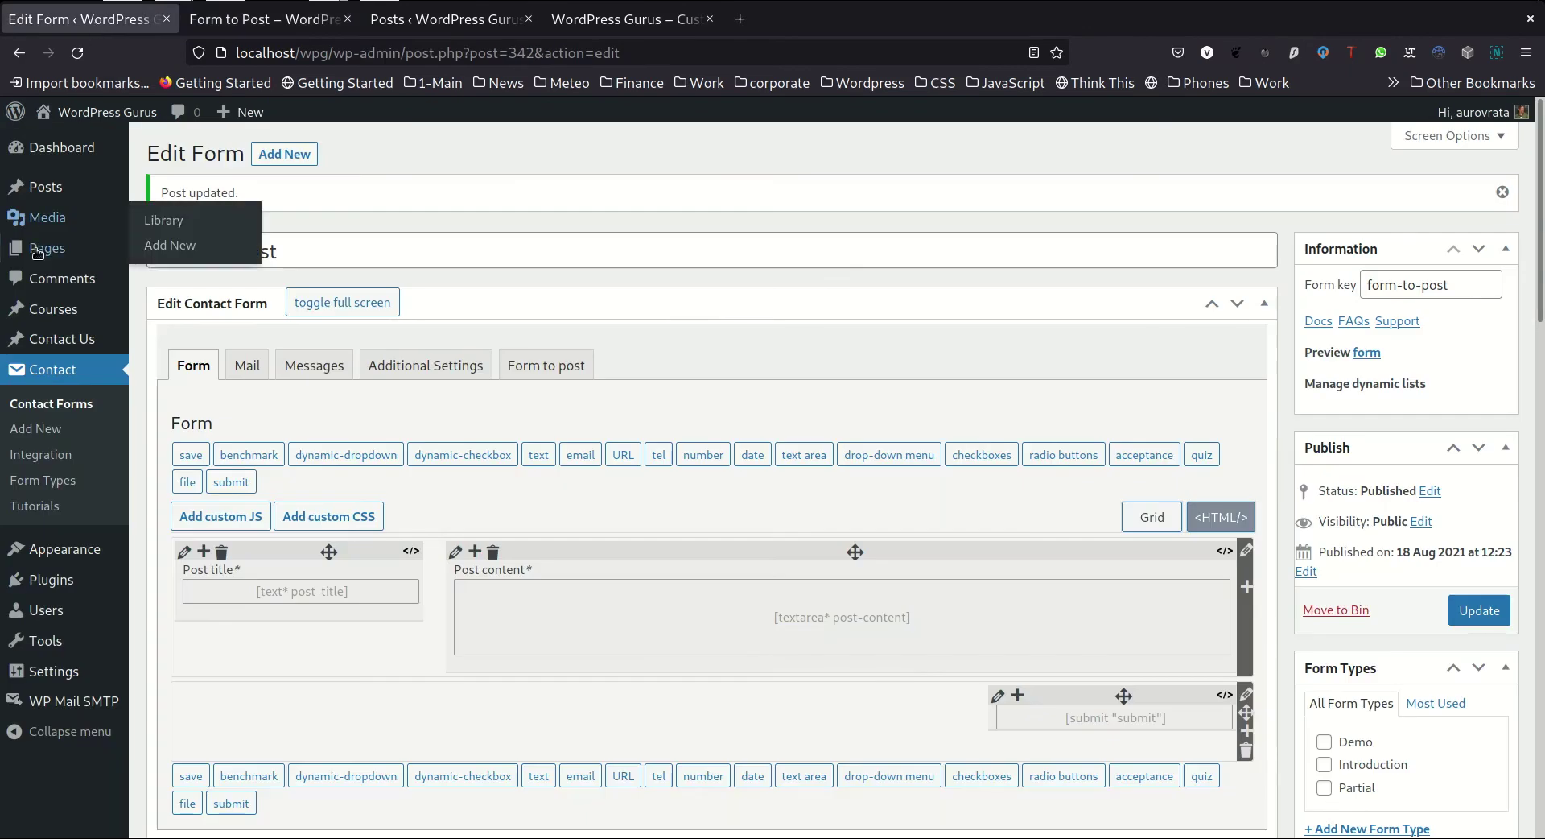
left_click(471, 24)
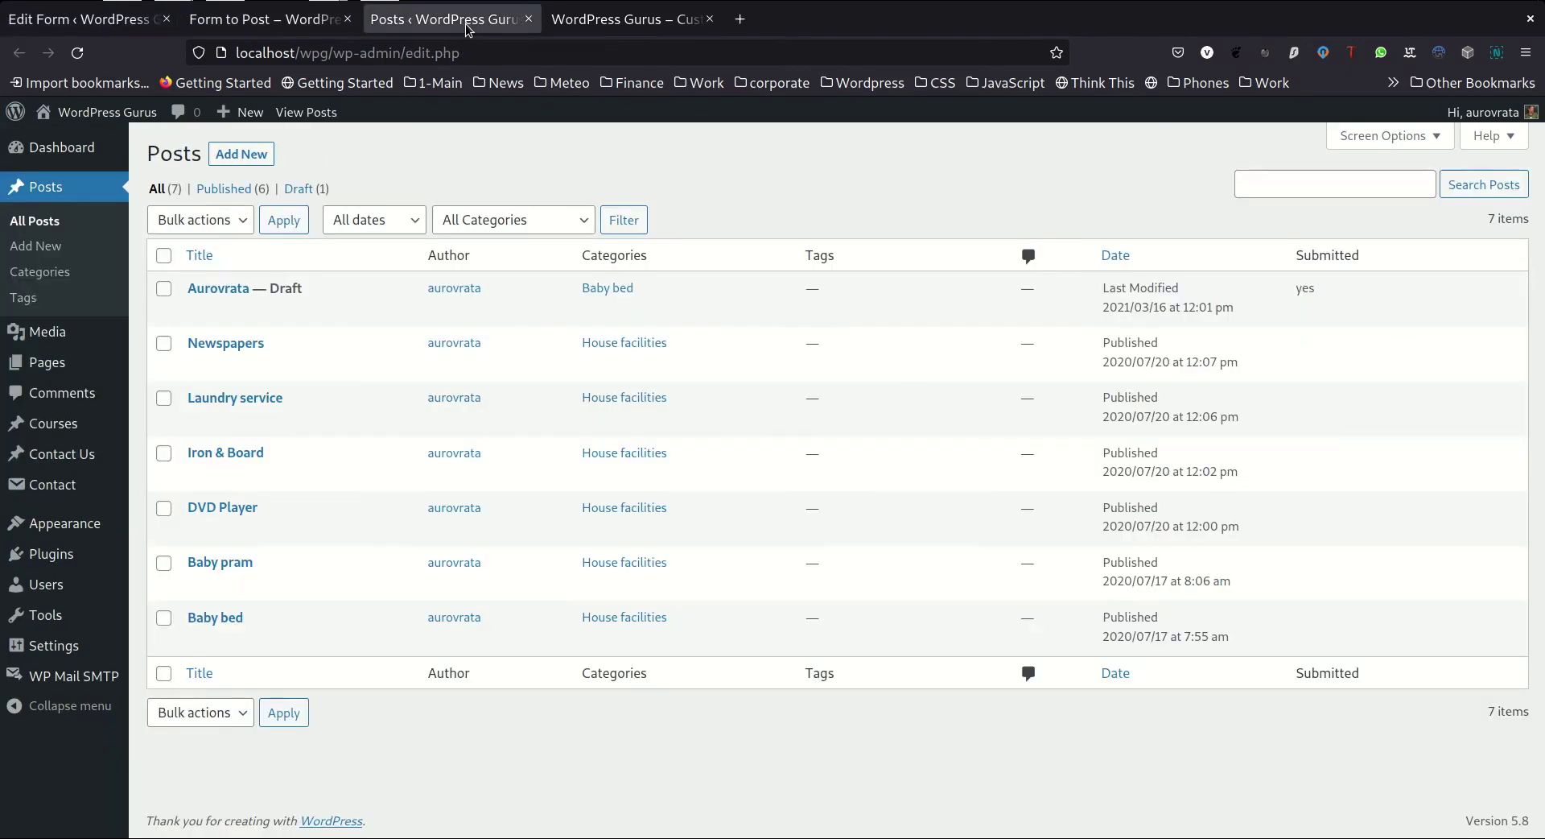
left_click(78, 54)
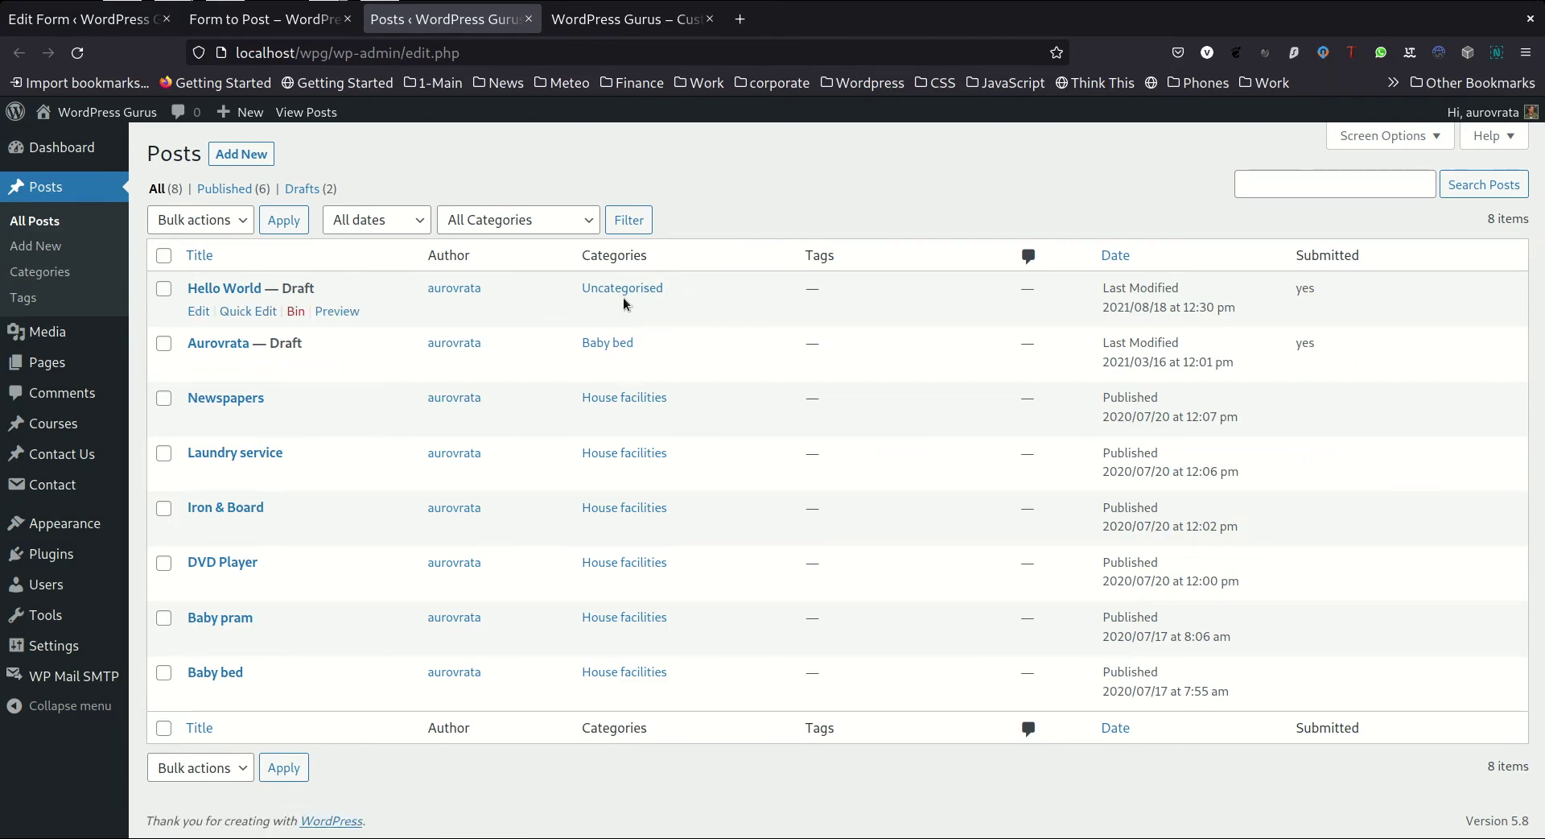
- Open the Hello World draft and close the block editor's welcome popup
left_click(206, 292)
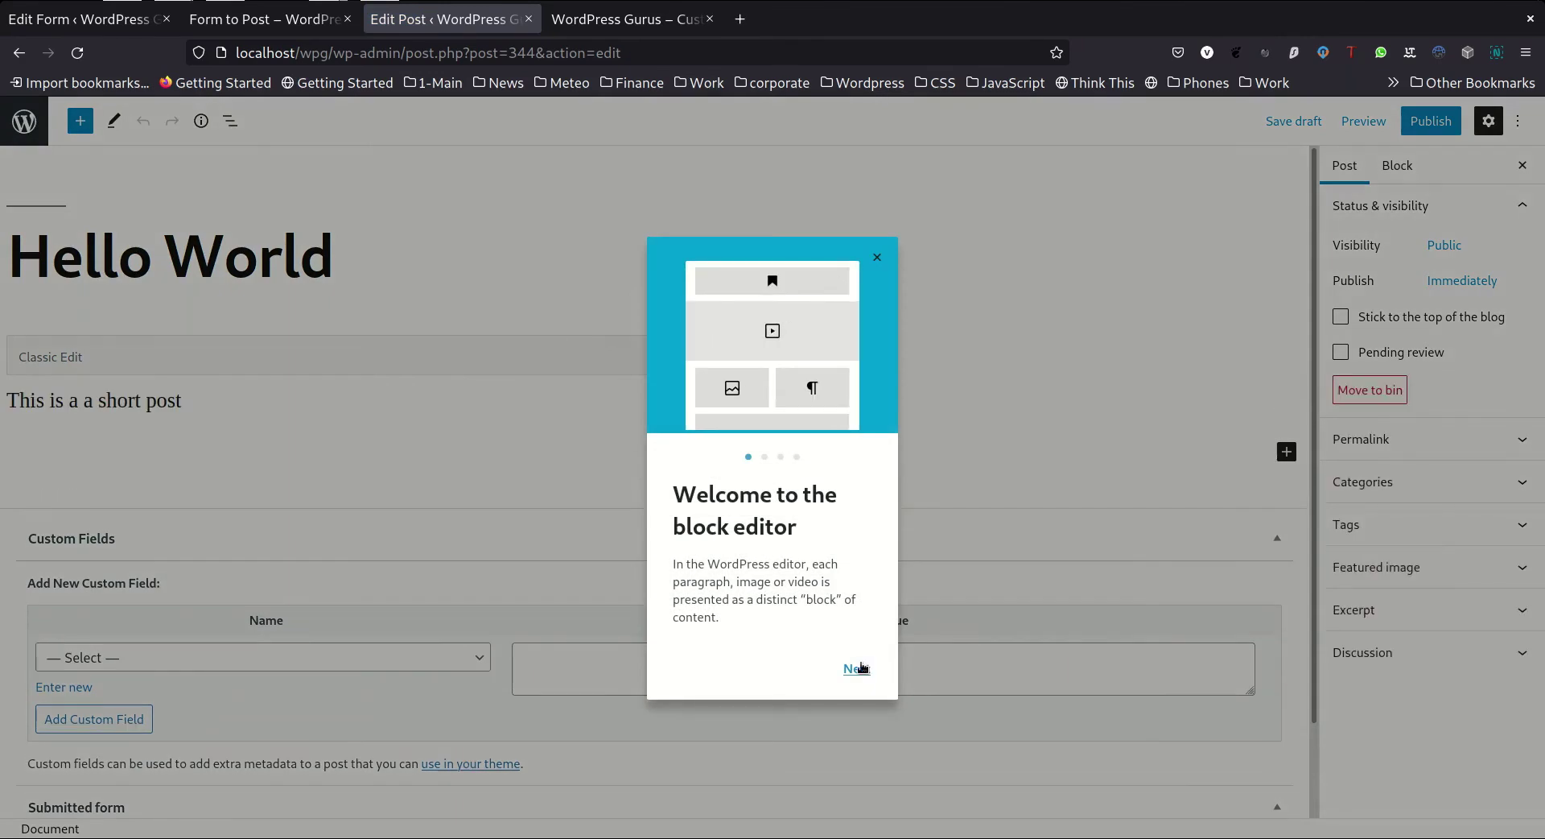
left_click(878, 255)
scroll(610, 290, "down", 2)
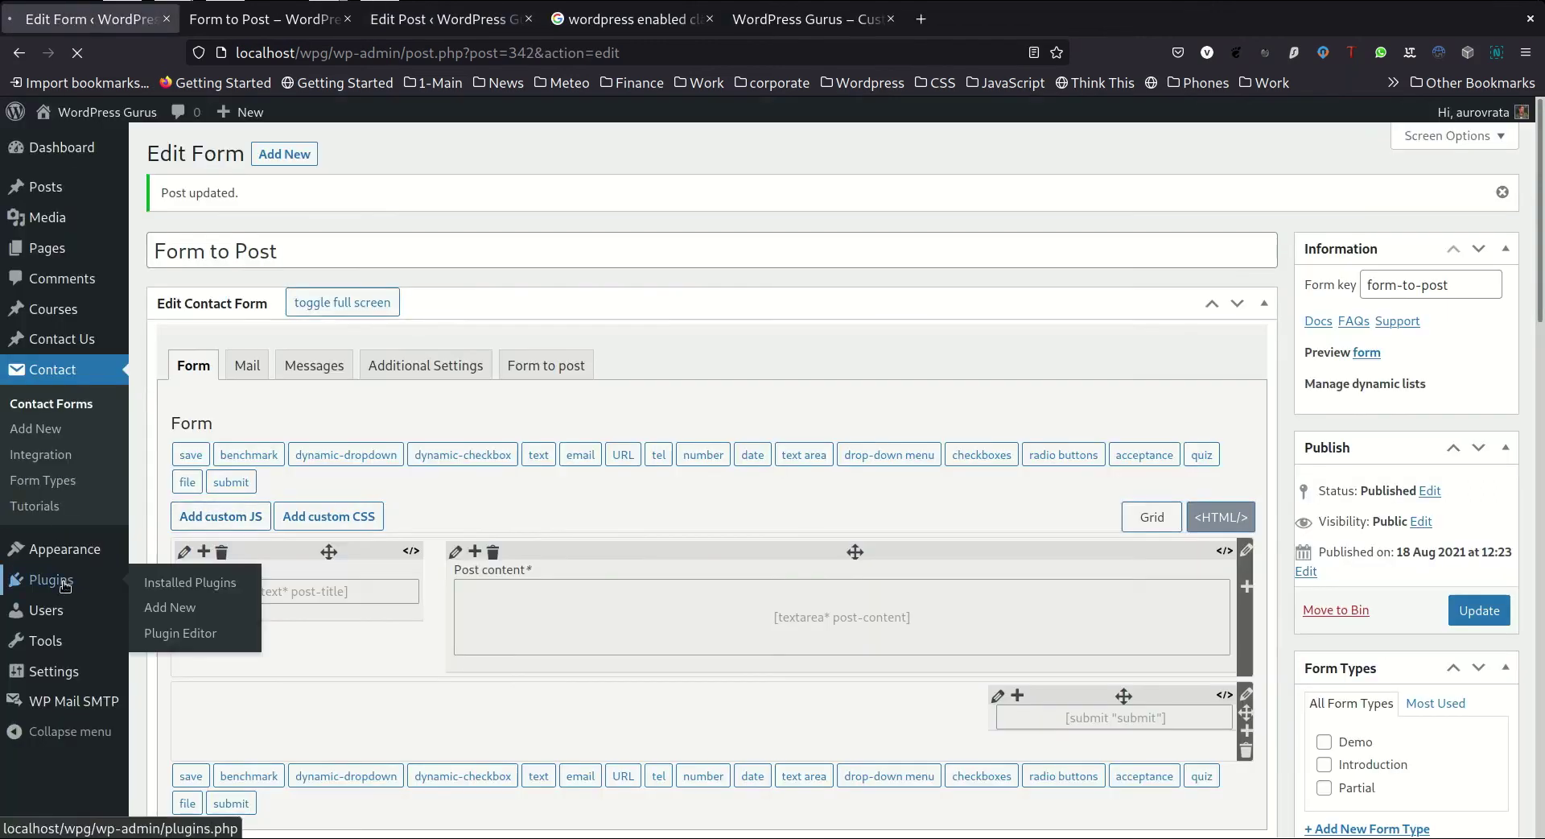
- Search the Add New plugins page for 'disable gutenberg'
left_click(50, 580)
scroll(288, 378, "down", 2)
scroll(280, 327, "up", 2)
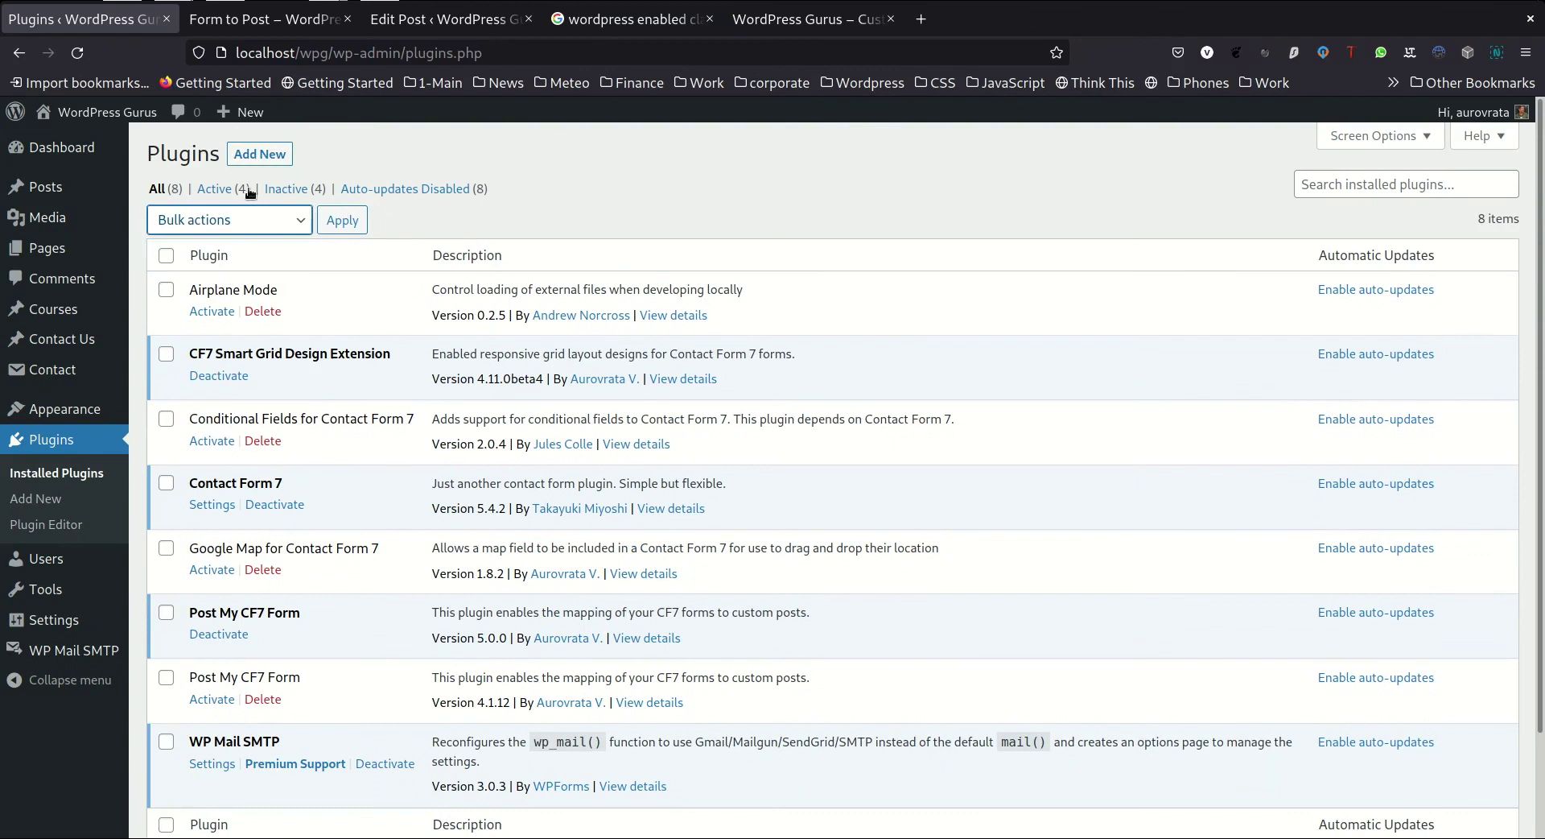
left_click(258, 155)
left_click(1394, 202)
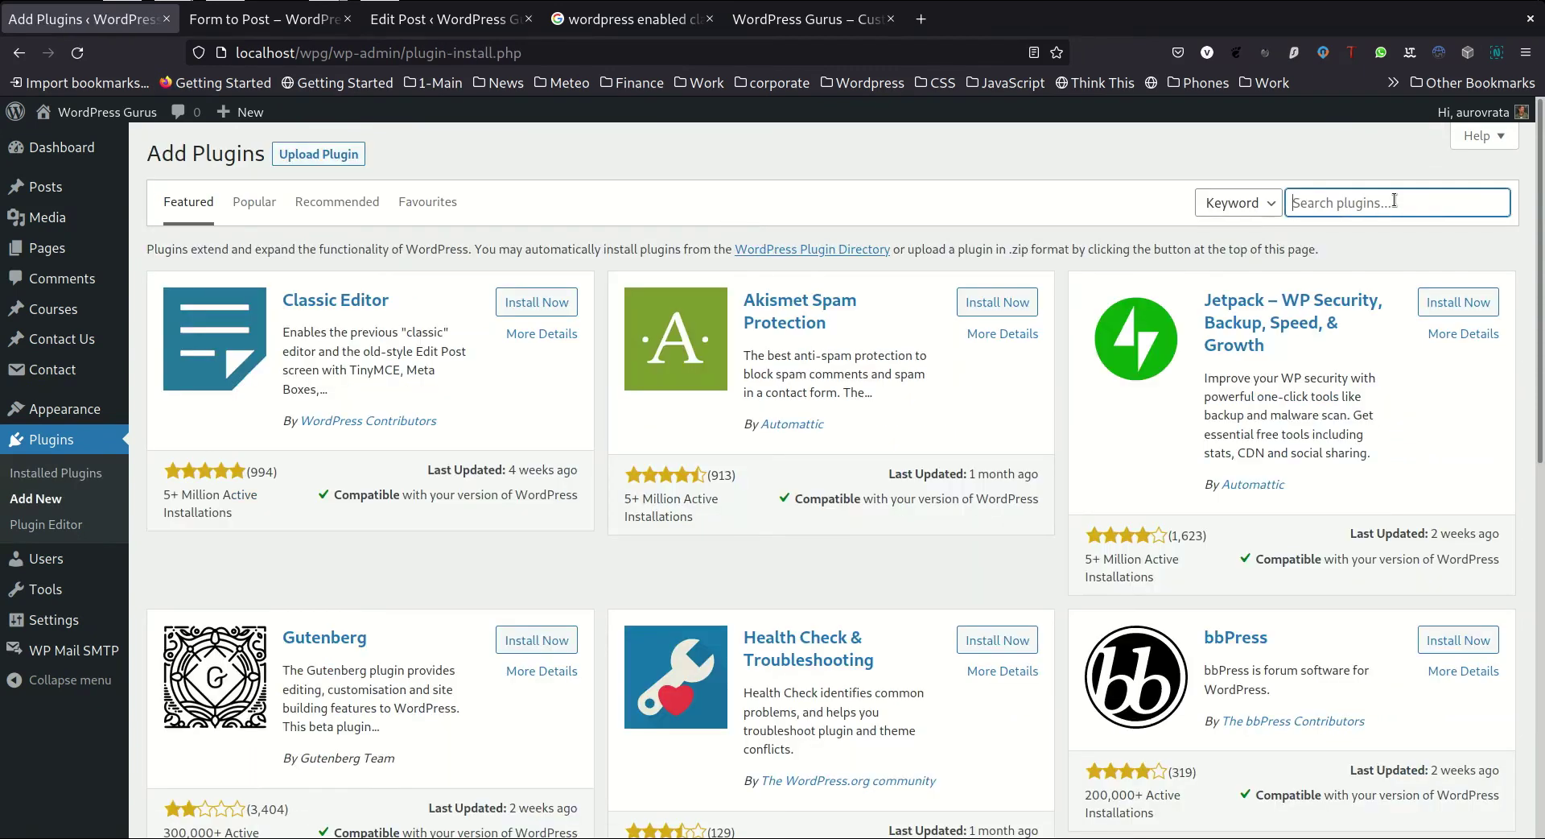
type("disable")
left_click(1378, 233)
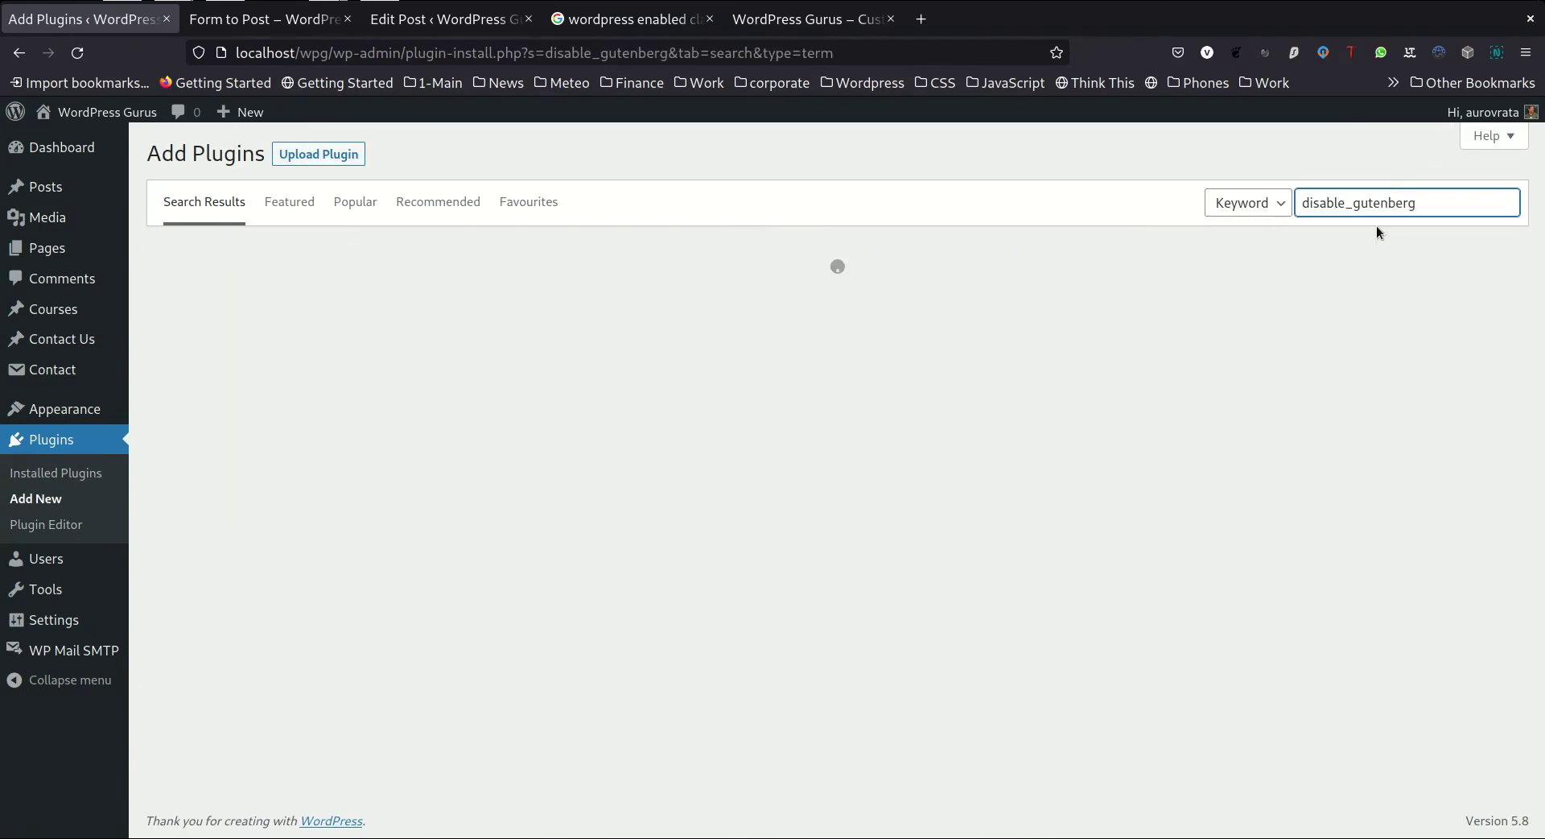
left_click(1352, 207)
key("BackSpace")
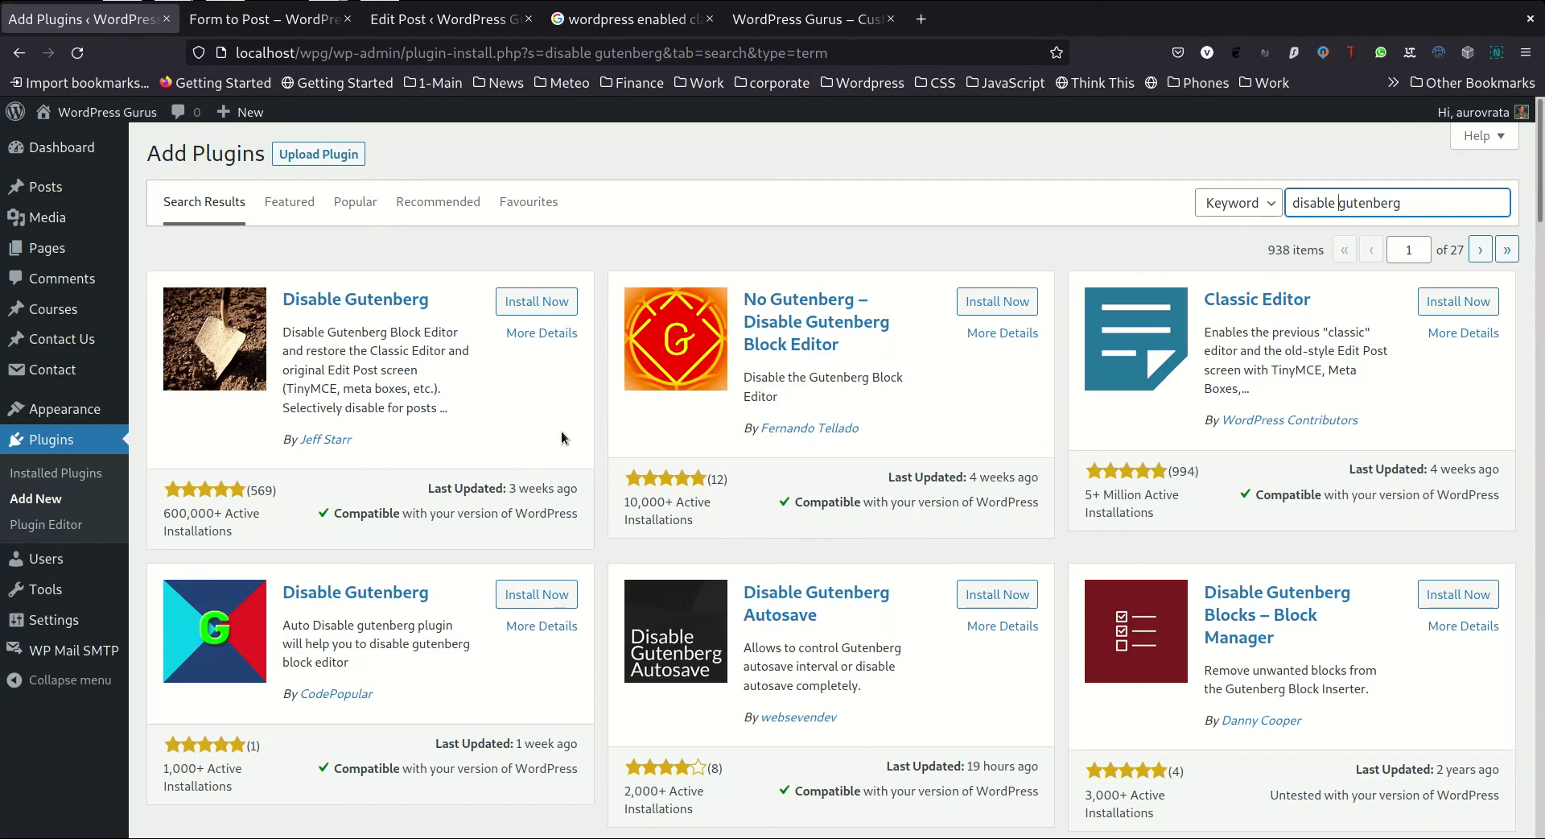
- Install and activate Classic Editor, then reload the Hello World draft in it
left_click(1452, 299)
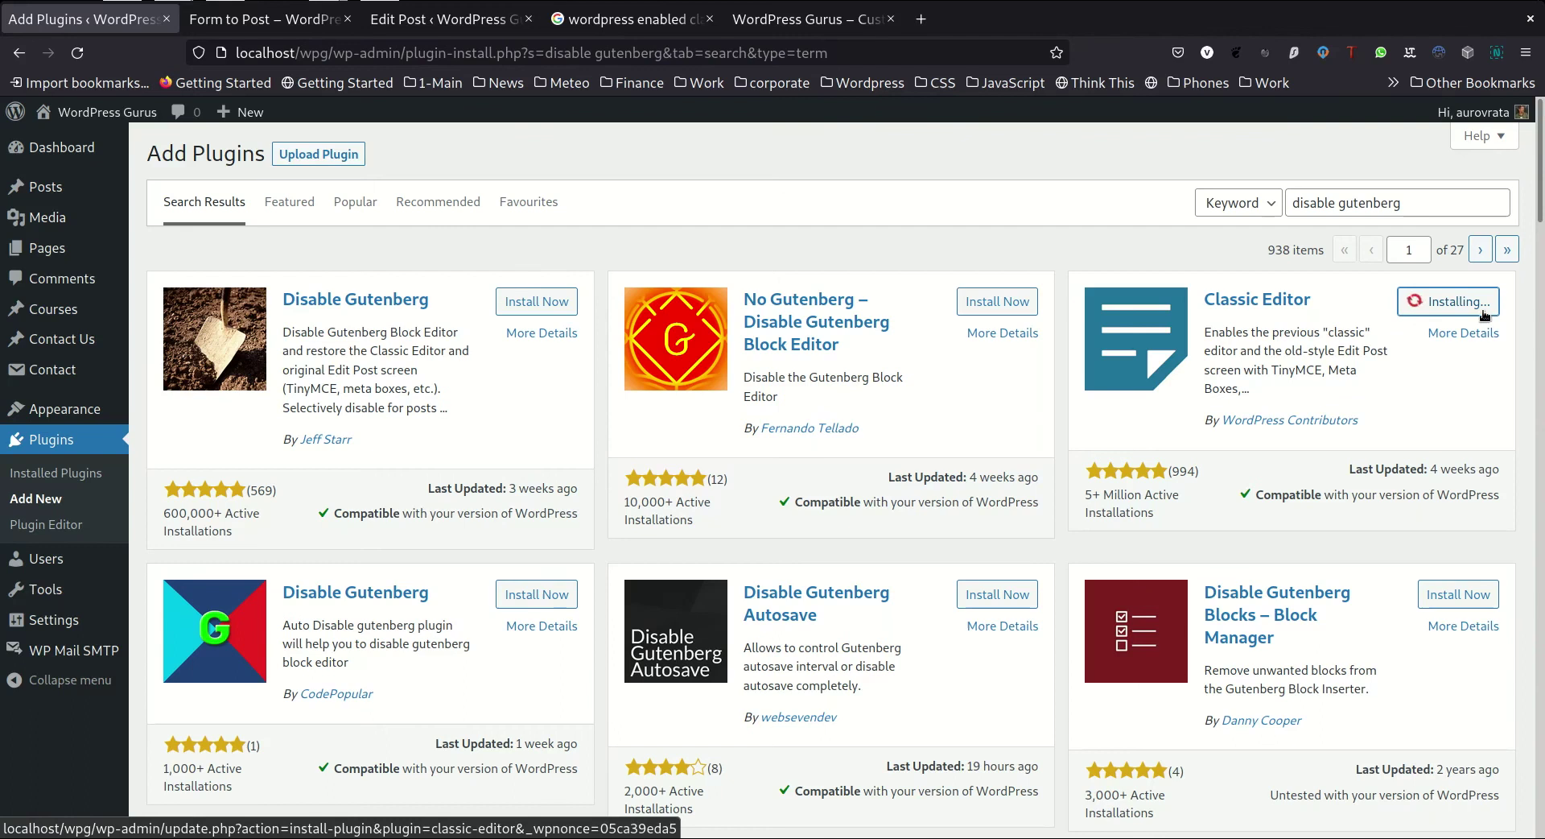
scroll(1489, 398, "down", 8)
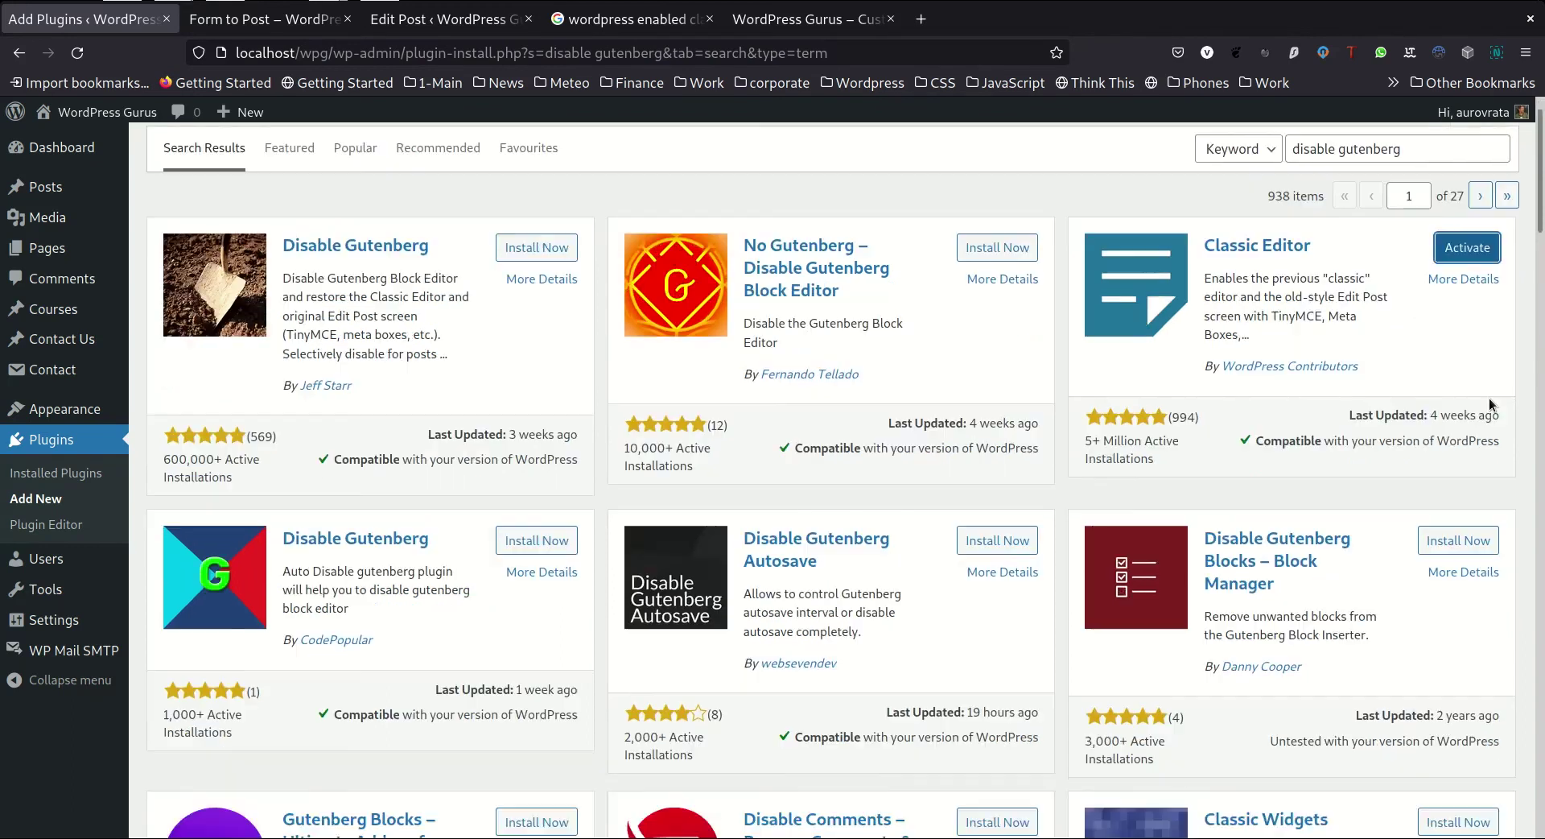
scroll(1484, 378, "up", 8)
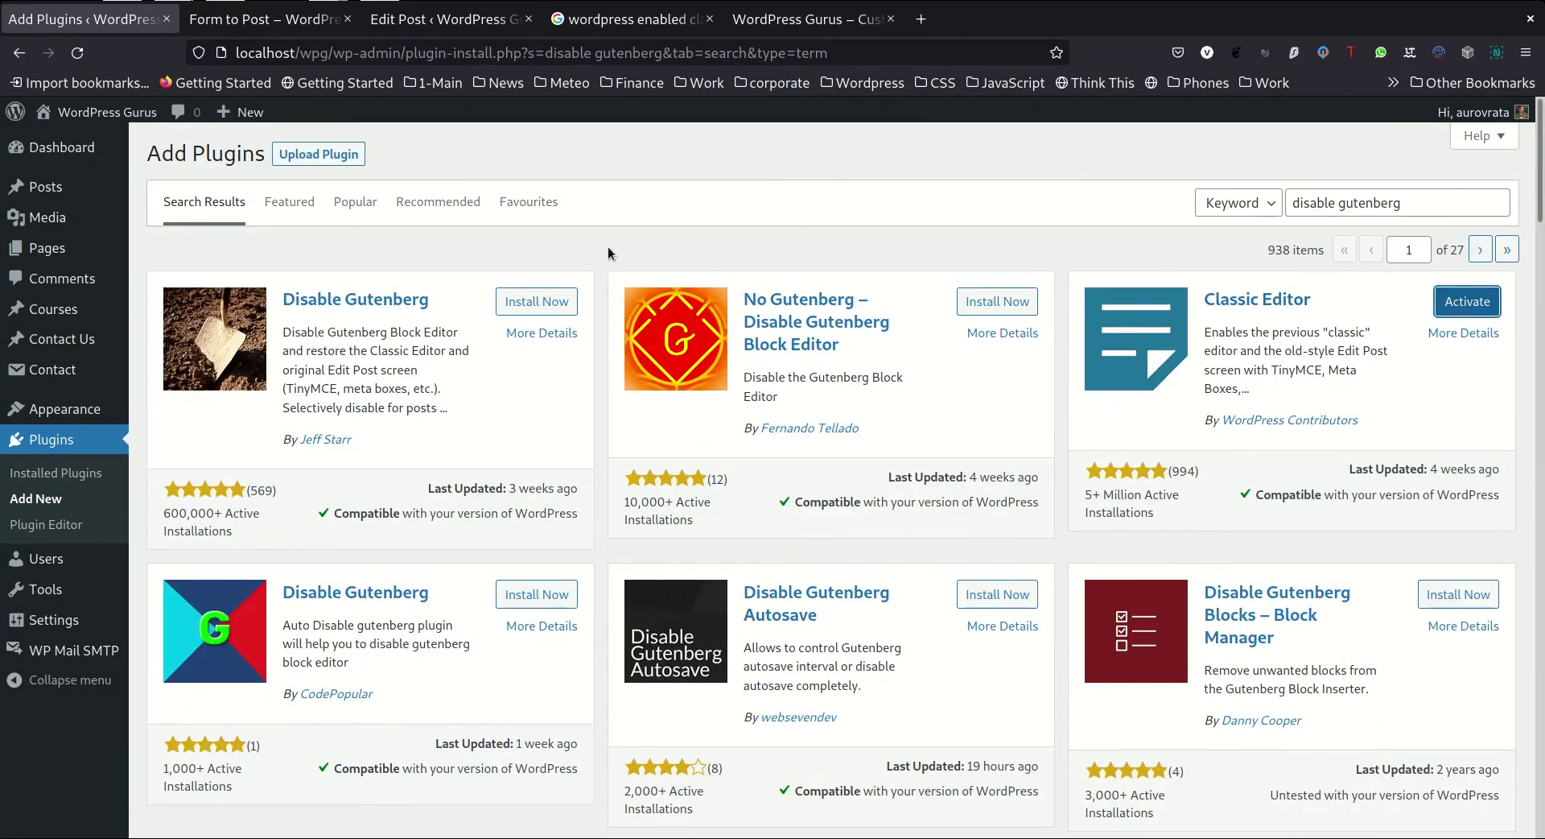
left_click(1465, 300)
left_click(443, 19)
left_click(77, 53)
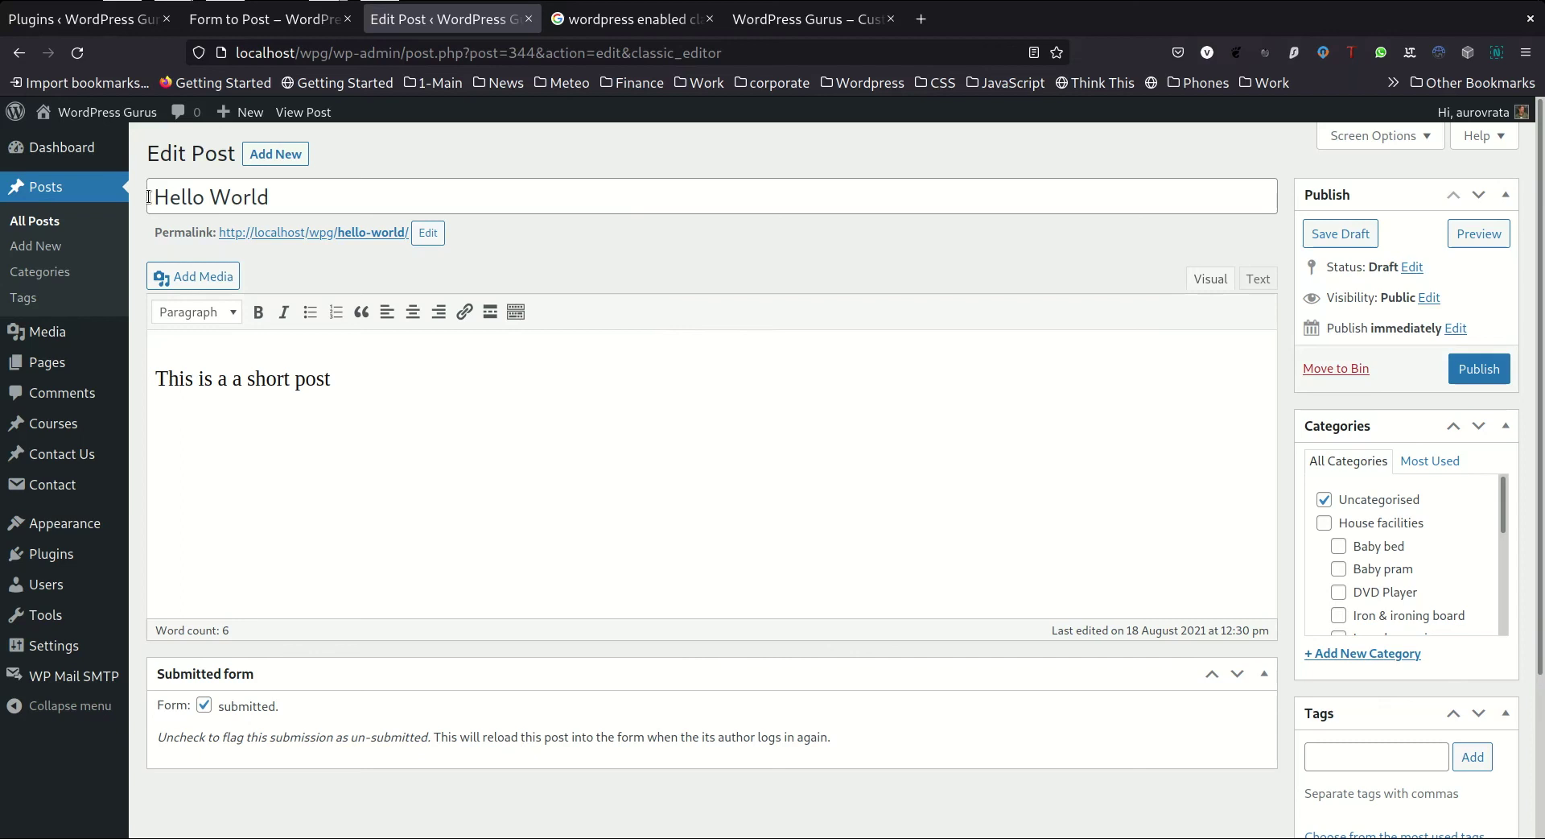
- Highlight the Hello World title and the 'This is a a short post' body text
left_click_drag(149, 197, 308, 195)
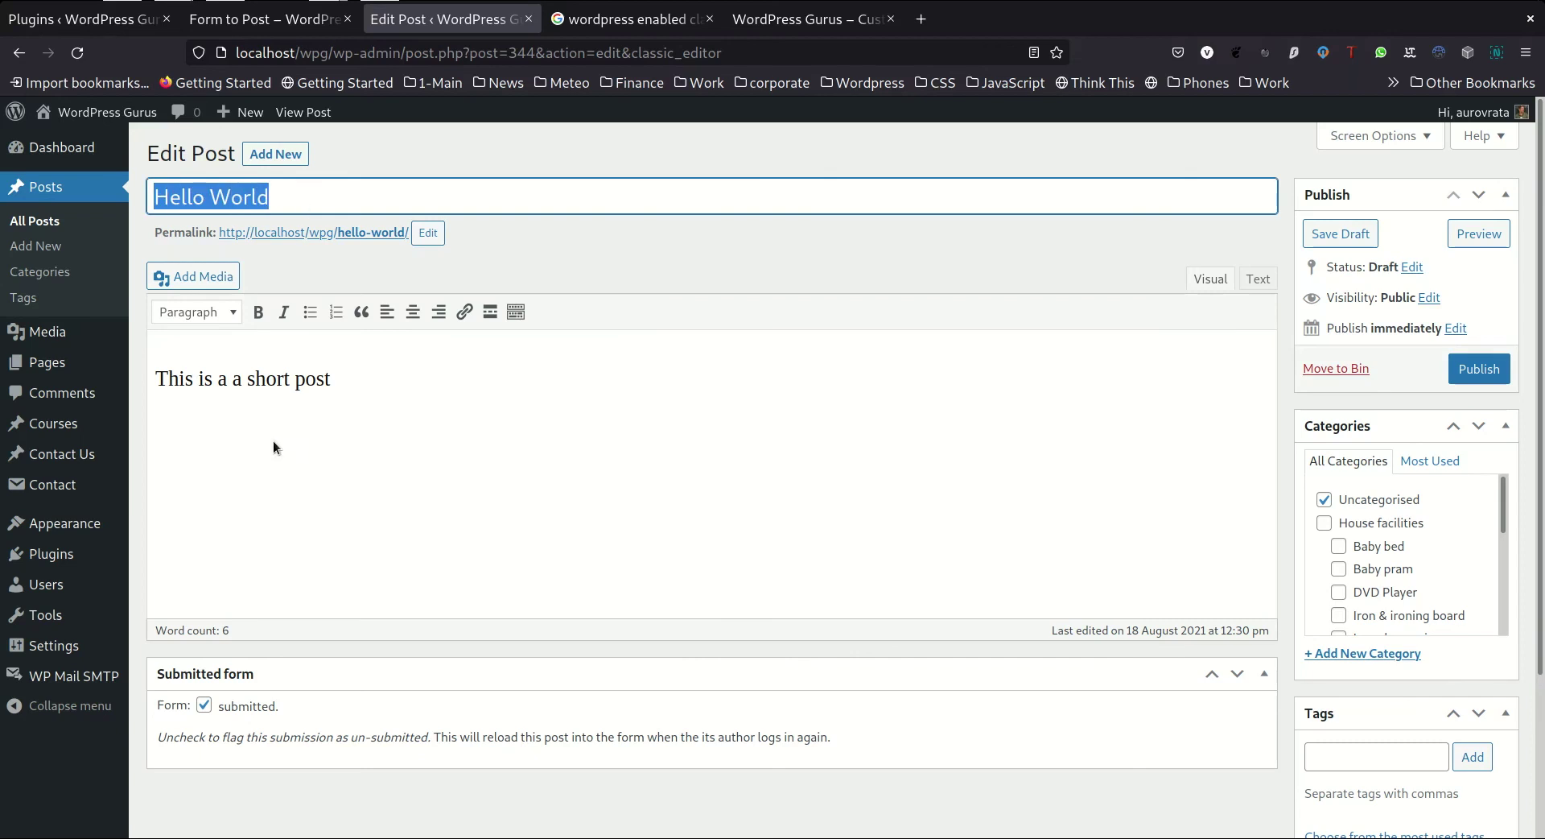
left_click_drag(160, 377, 389, 380)
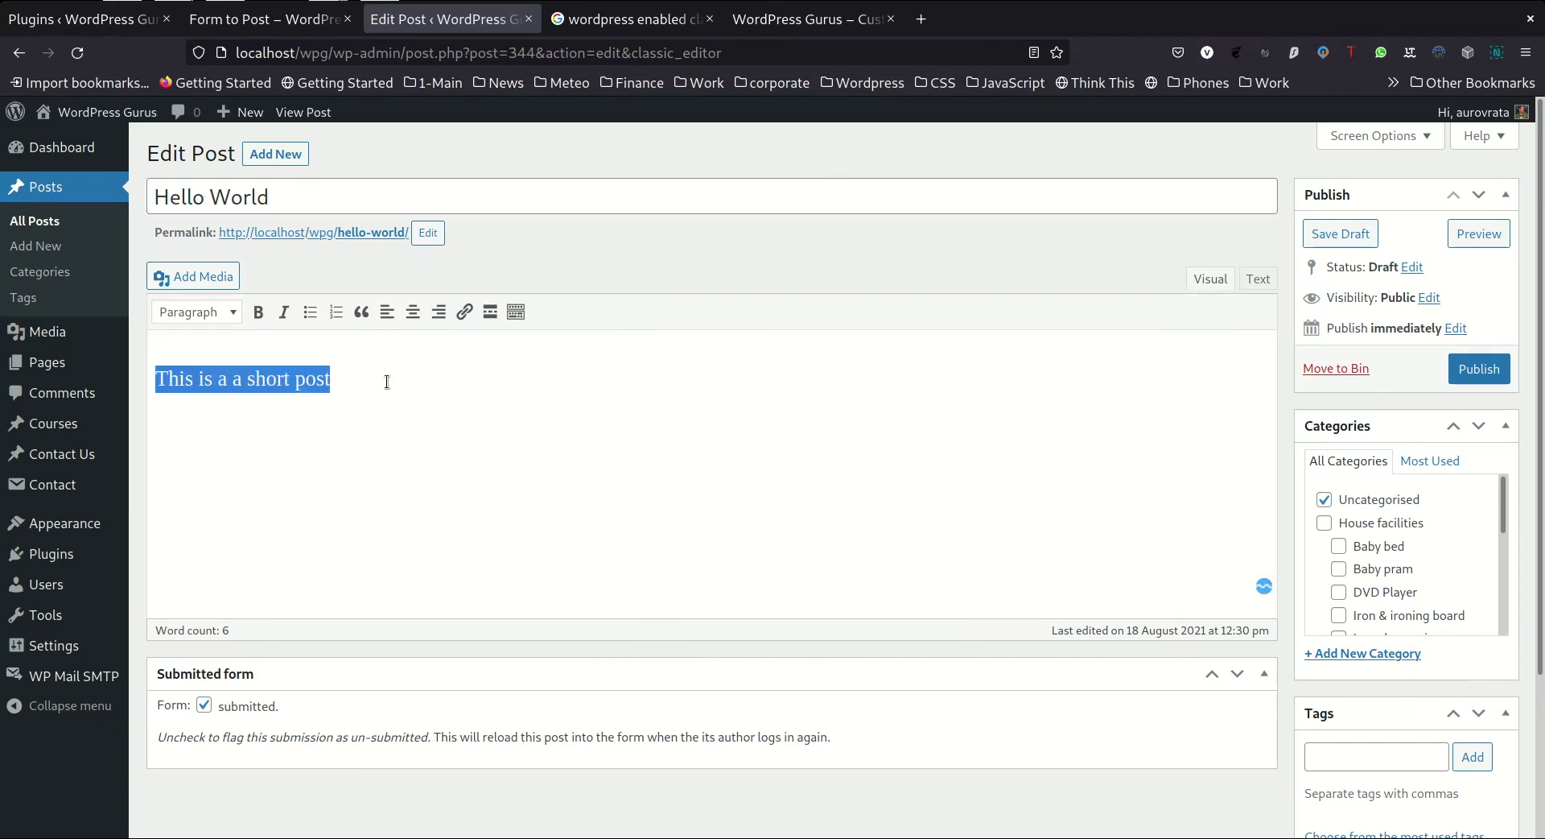